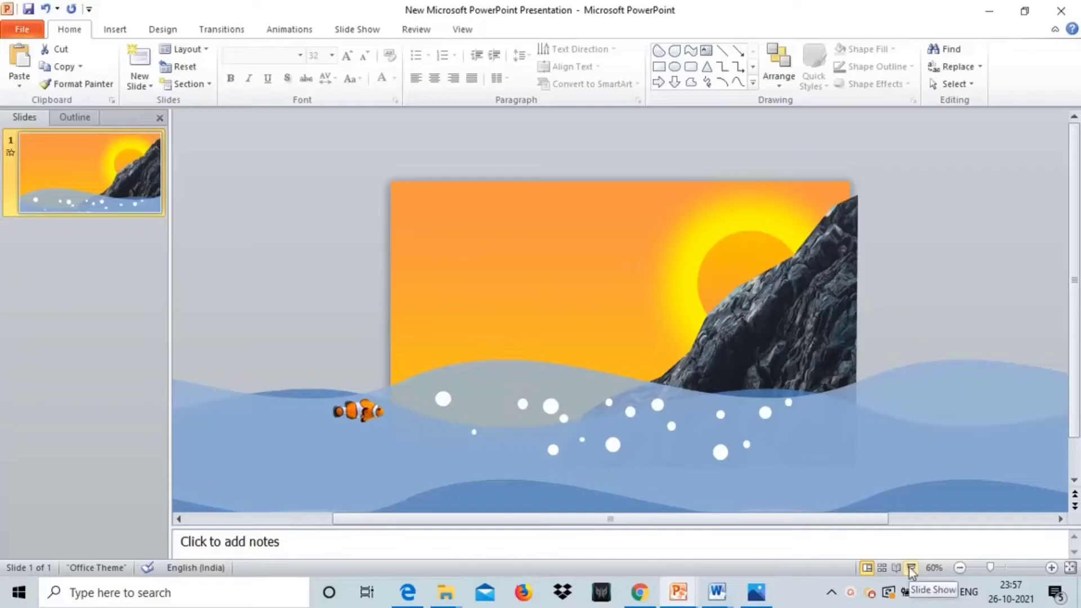
# Step: Play the finished ocean sunrise slide as a show, then switch to the blank Presentation (2)
pyautogui.click(911, 567)
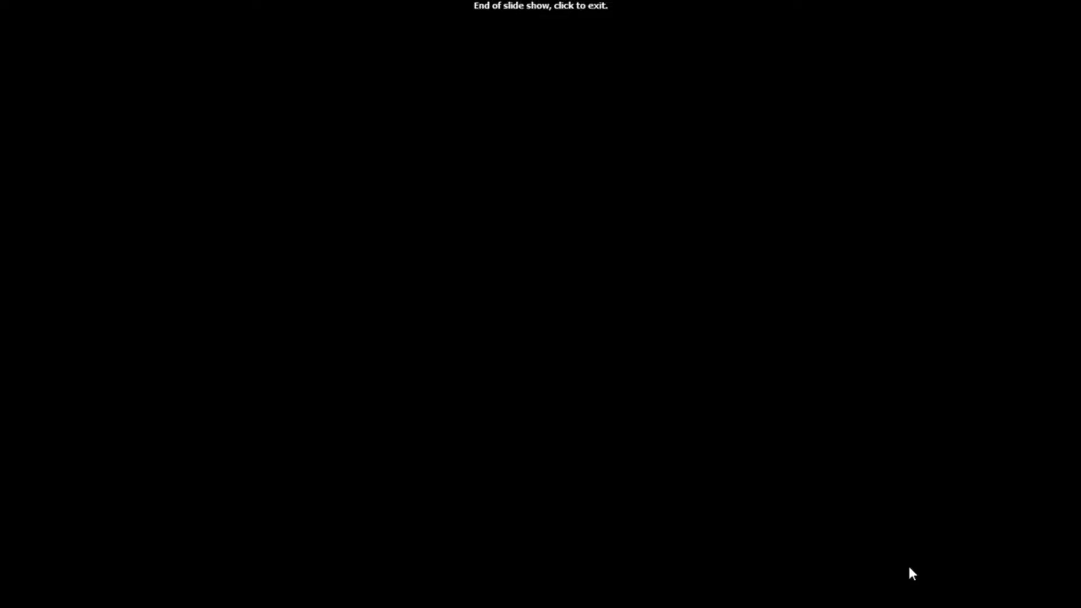
pyautogui.click(908, 563)
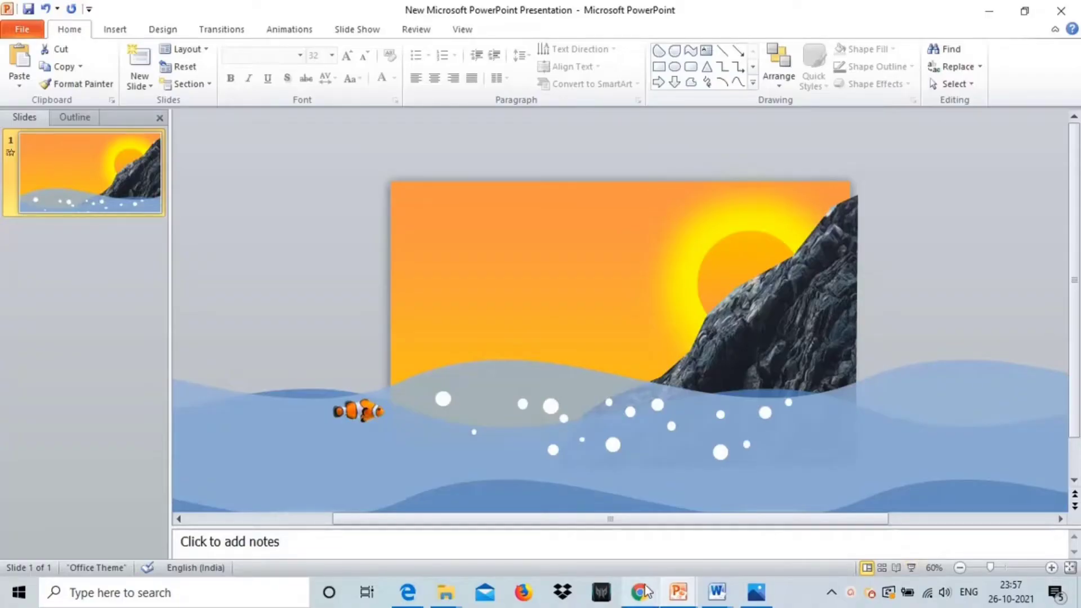
pyautogui.click(748, 540)
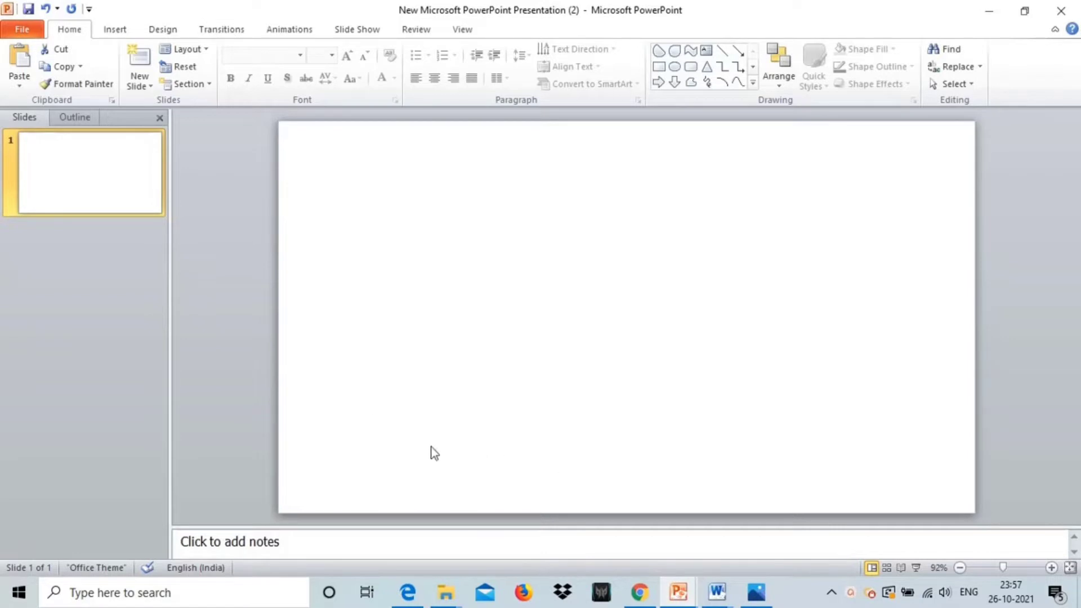
# Step: Draw a Wave shape and stretch it into a wide band on the blank slide
pyautogui.click(114, 29)
pyautogui.click(218, 65)
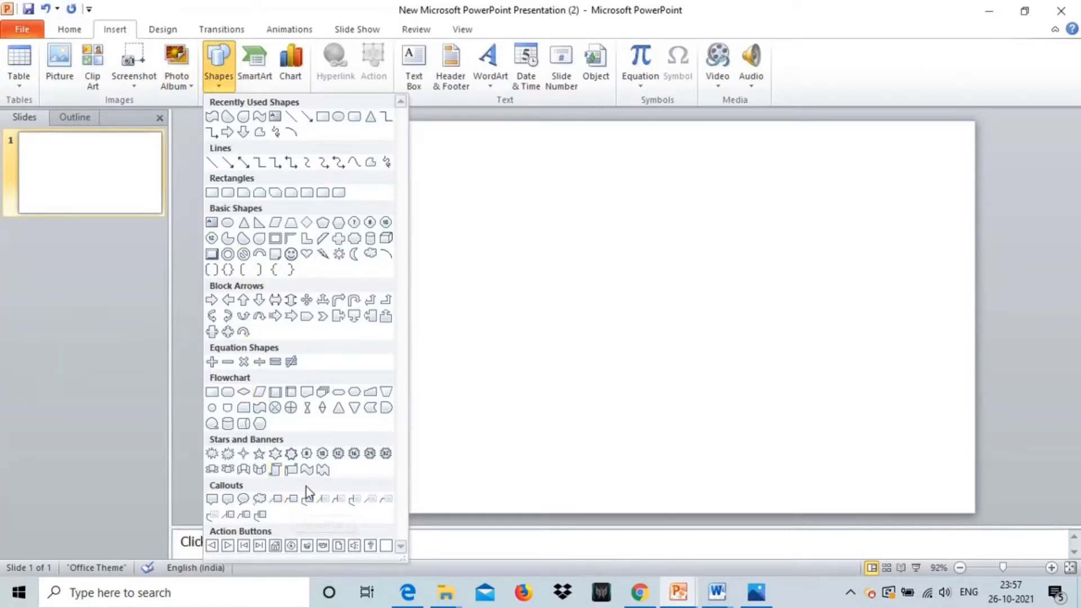
pyautogui.click(321, 472)
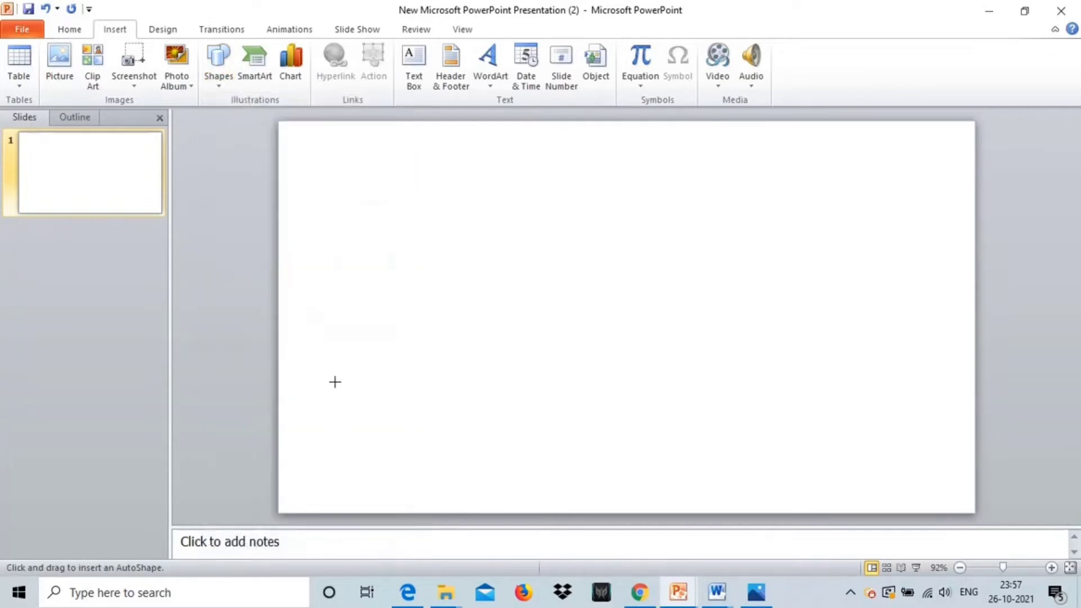
pyautogui.moveTo(277, 349); pyautogui.dragTo(568, 341)
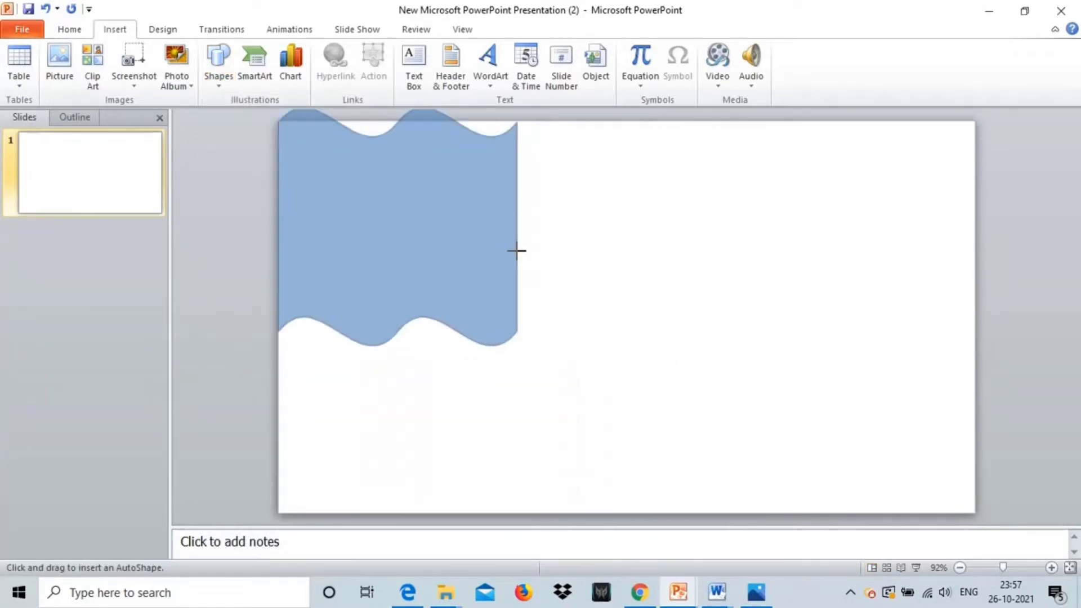
pyautogui.moveTo(568, 340)
pyautogui.mouseDown()
pyautogui.moveTo(513, 331)
pyautogui.moveTo(766, 433)
pyautogui.moveTo(971, 440)
pyautogui.moveTo(971, 529)
pyautogui.mouseUp()
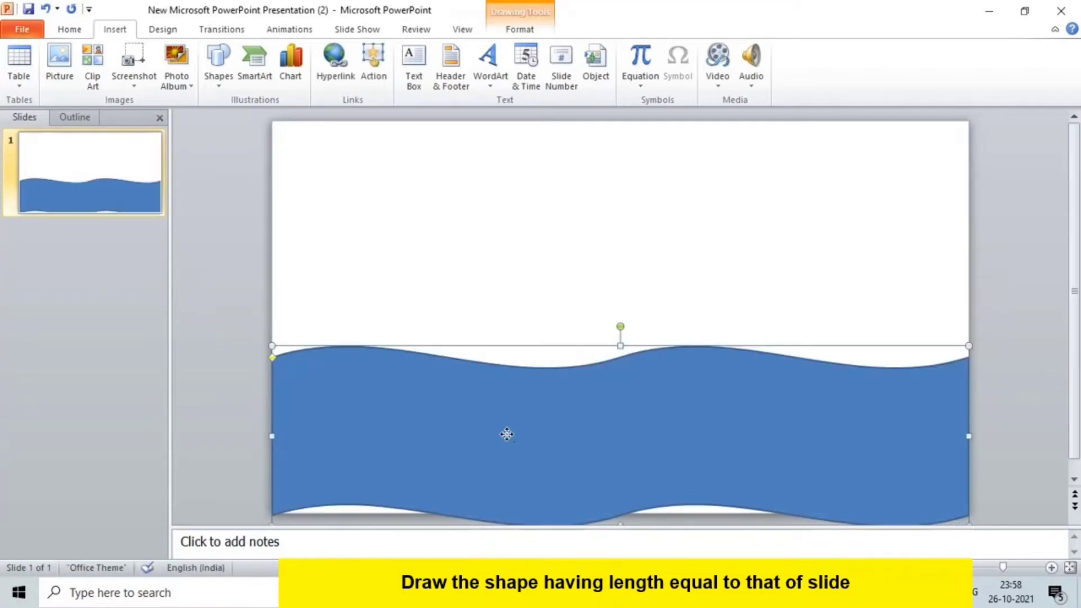
# Step: Move the wave to the slide's lower part and stretch it to the right slide edge
pyautogui.moveTo(507, 435); pyautogui.dragTo(503, 461)
pyautogui.scroll(-1, 504, 460)
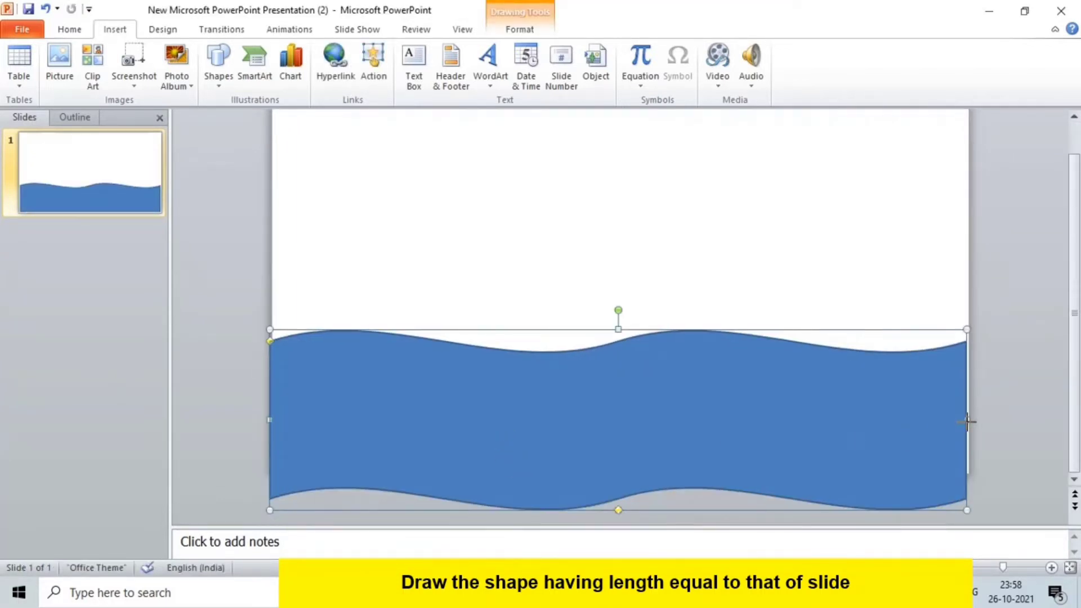
pyautogui.moveTo(967, 422); pyautogui.dragTo(969, 421)
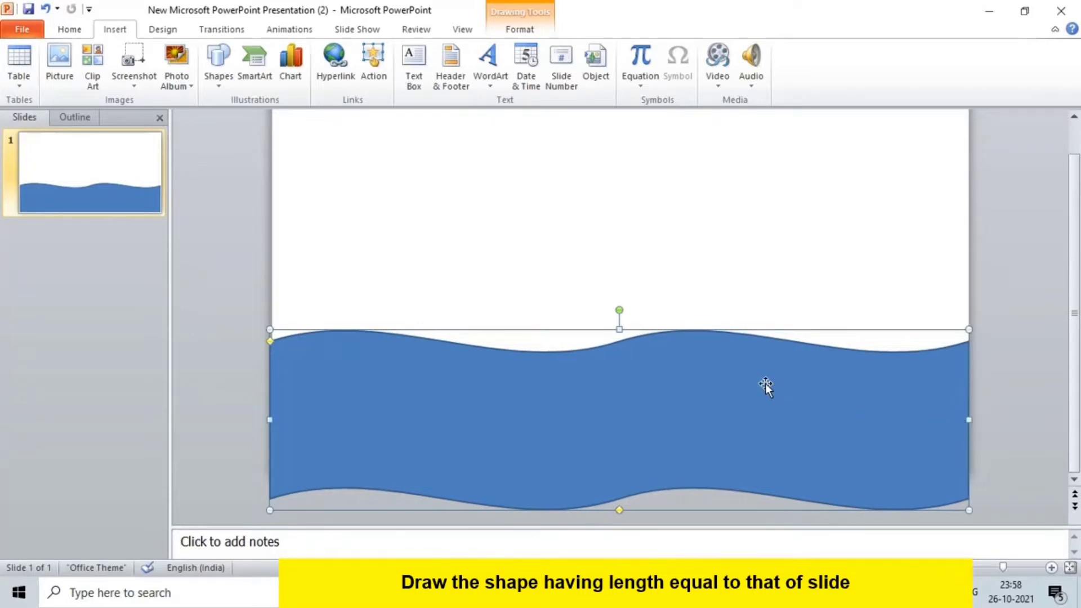
pyautogui.click(960, 568)
pyautogui.click(960, 567)
pyautogui.click(960, 567)
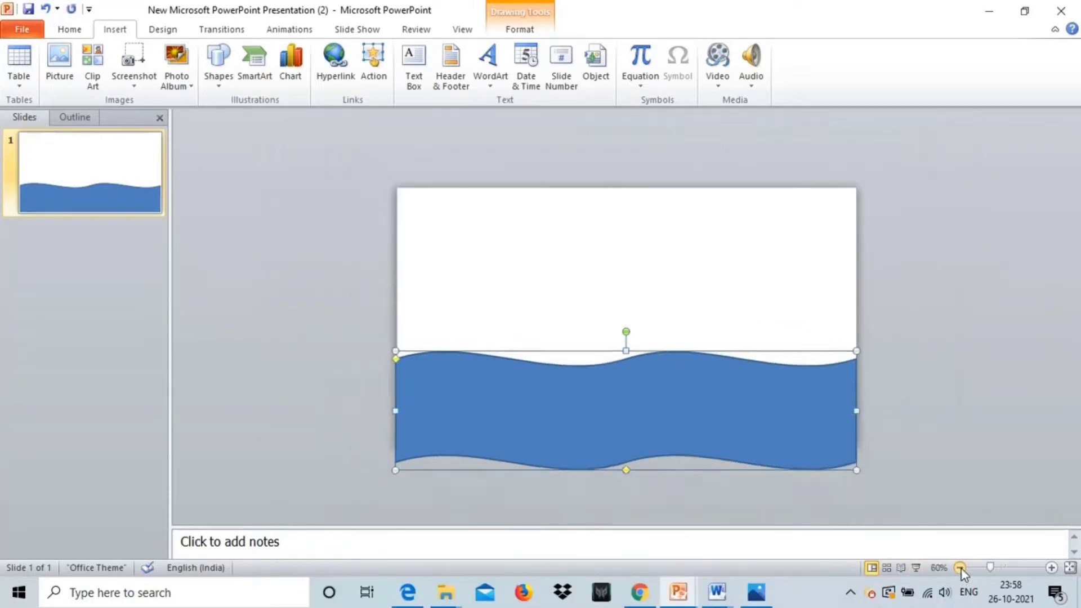
pyautogui.click(960, 568)
pyautogui.click(960, 567)
pyautogui.click(960, 568)
# Step: Set the wave's Shape Outline to No Outline
pyautogui.click(847, 414)
pyautogui.click(691, 365)
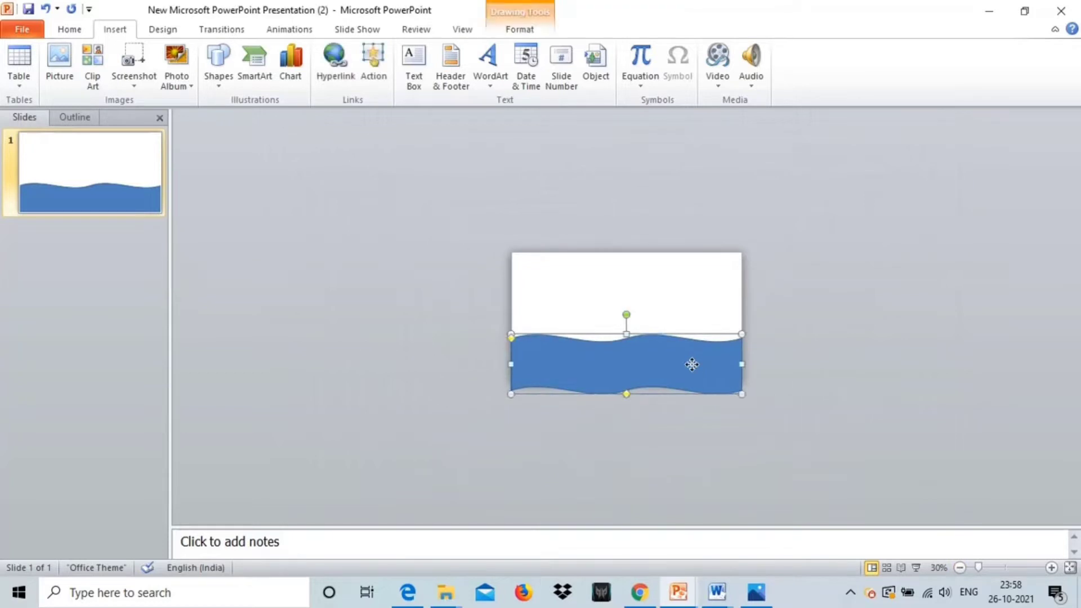
pyautogui.doubleClick(692, 365)
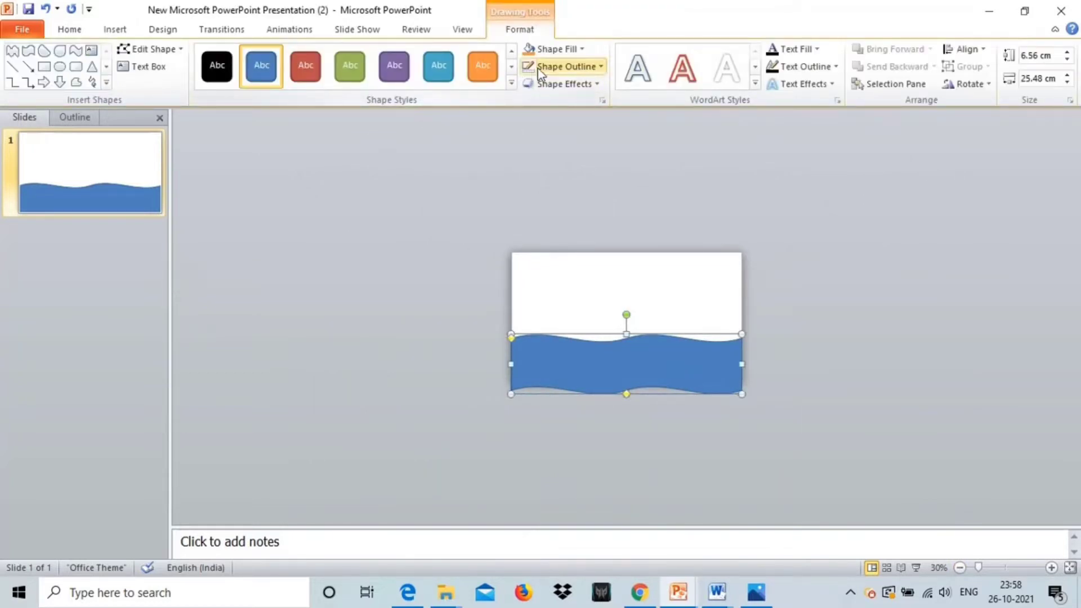
pyautogui.click(540, 68)
pyautogui.click(563, 198)
pyautogui.click(475, 331)
pyautogui.click(590, 386)
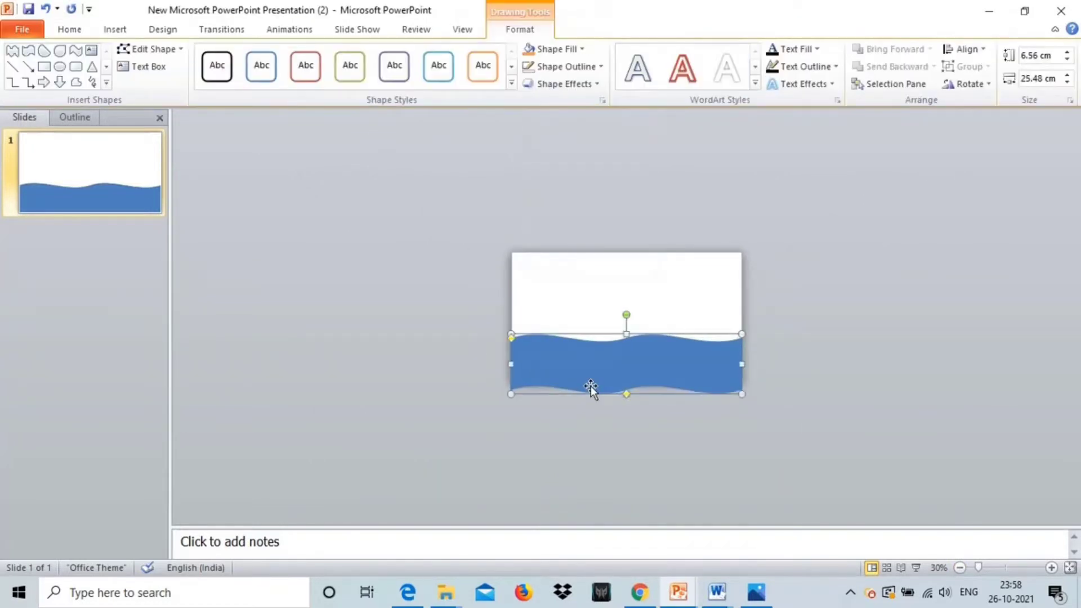
pyautogui.click(354, 390)
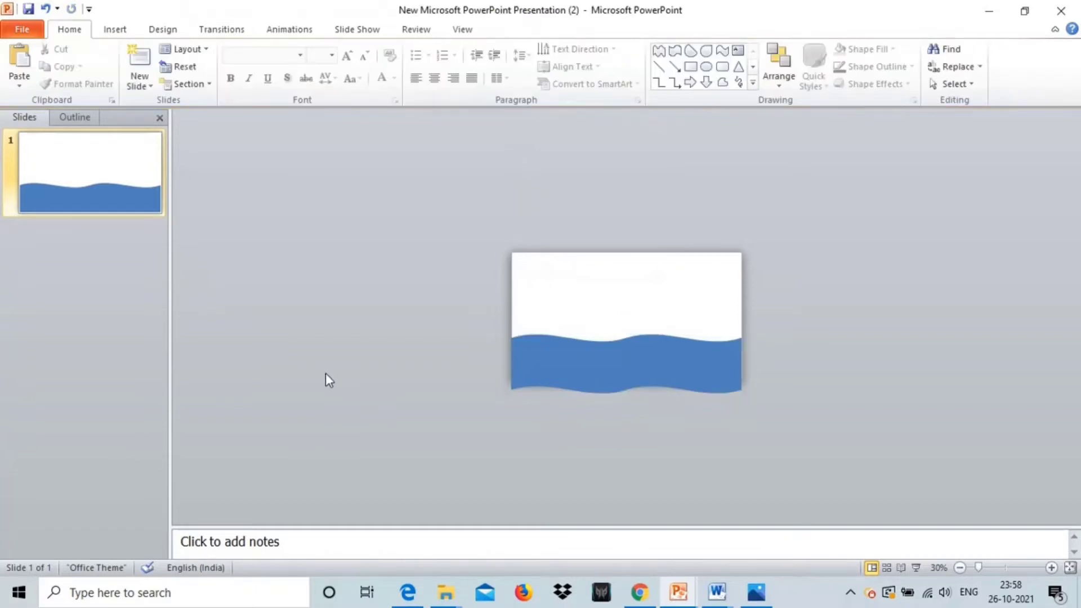
# Step: Paste two copies of the wave, placing one right and one left of the slide
pyautogui.hotkey('ctrl', 'v')
pyautogui.moveTo(576, 370); pyautogui.dragTo(792, 380)
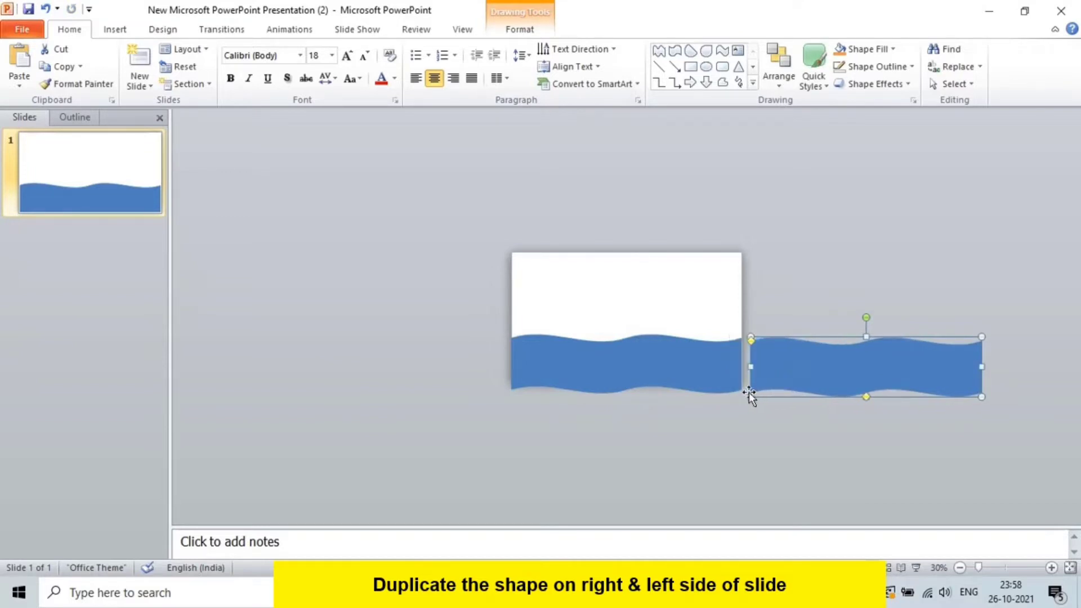
pyautogui.hotkey('ctrl', 'v')
pyautogui.moveTo(688, 380); pyautogui.dragTo(445, 376)
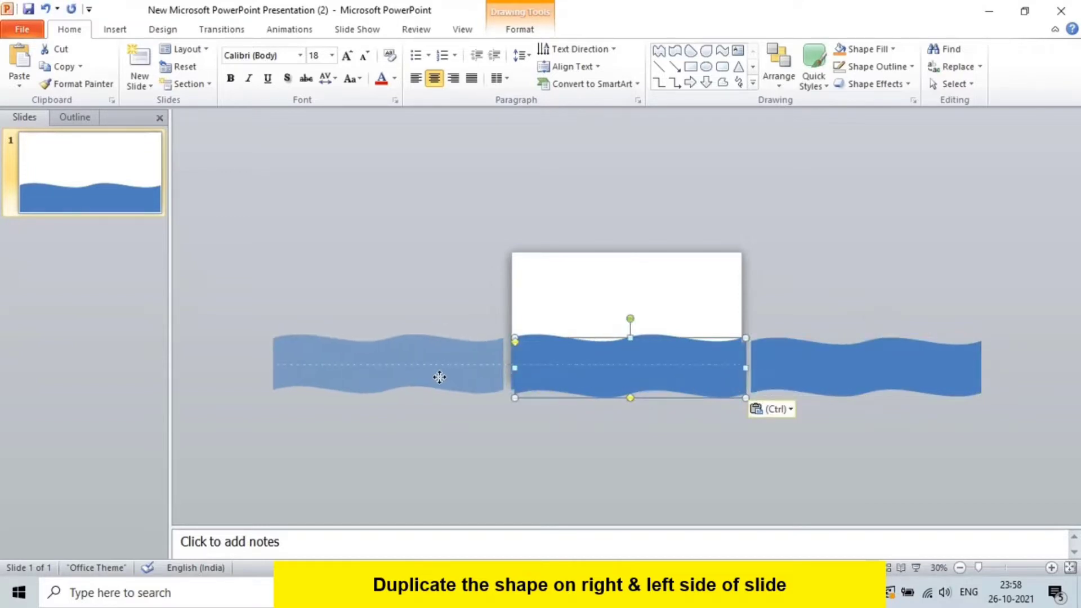
# Step: Butt the left wave copy against the slide's wave, undoing a misplaced move
pyautogui.scroll(3, 973, 542)
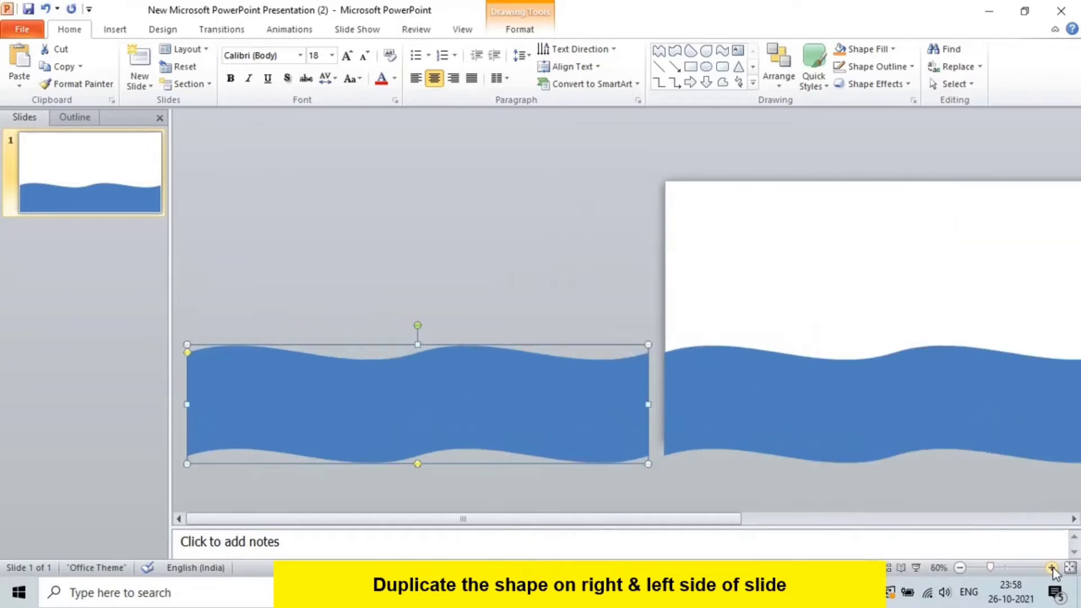
pyautogui.scroll(2, 973, 543)
pyautogui.moveTo(646, 442); pyautogui.dragTo(668, 441)
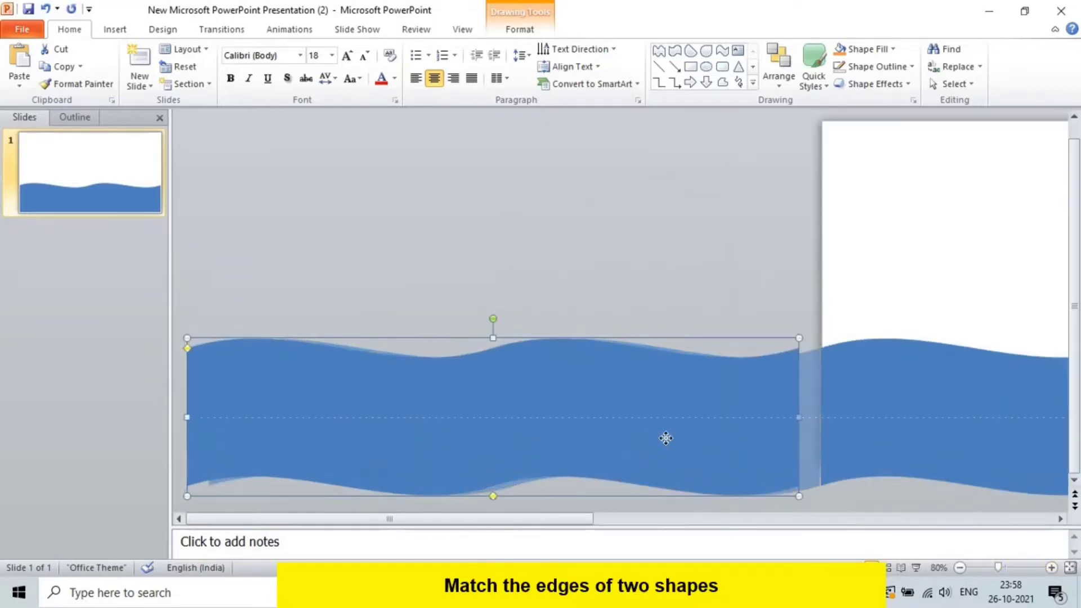
pyautogui.click(669, 286)
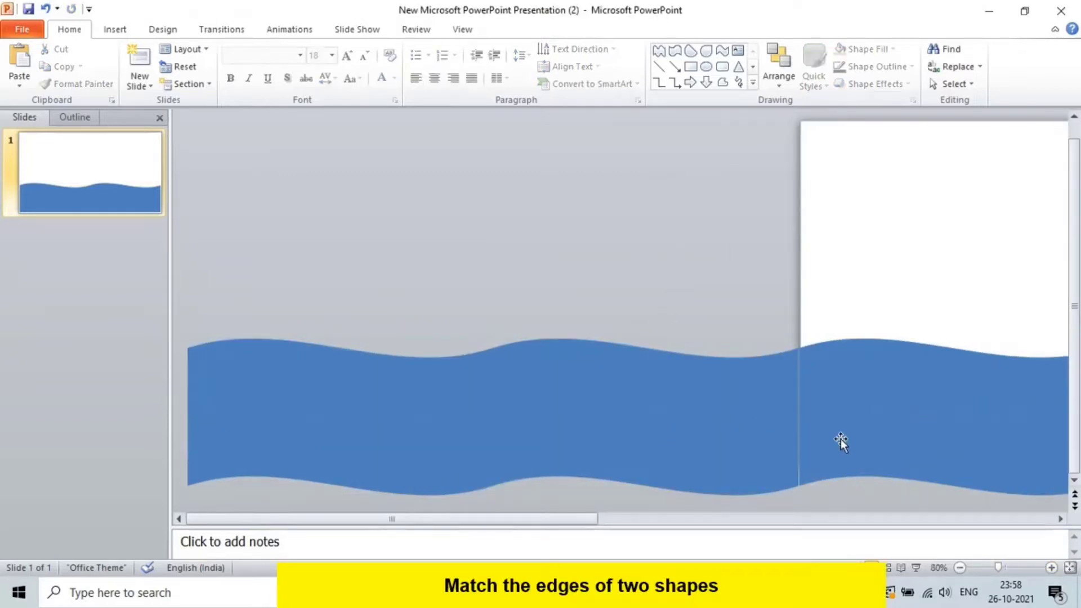
pyautogui.click(743, 427)
pyautogui.hotkey('ctrl', 'z')
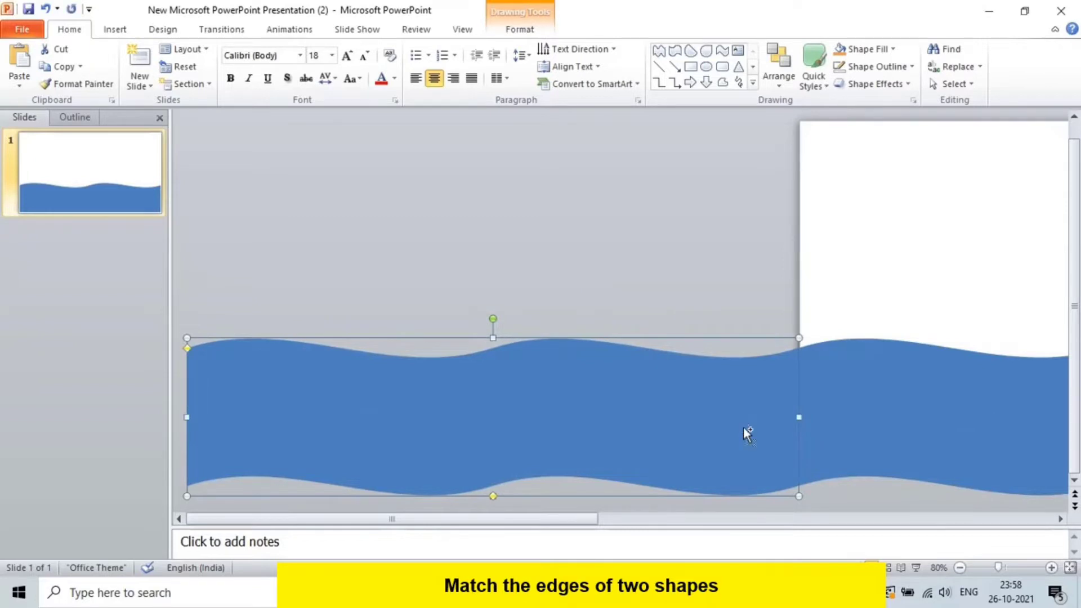
pyautogui.click(734, 262)
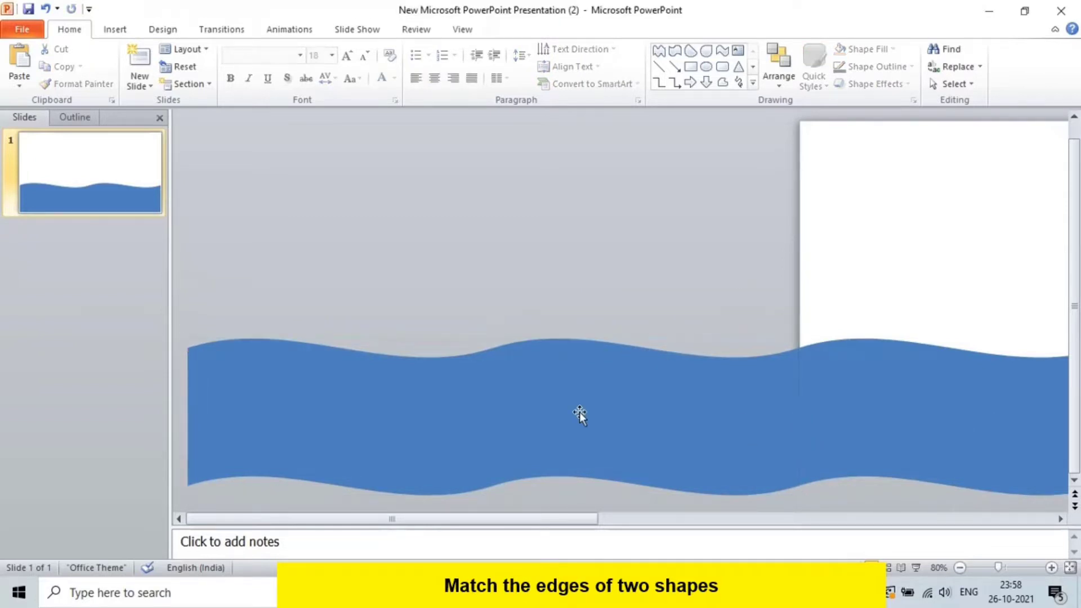
# Step: Join the right wave copy edge-to-edge with the slide's wave, then view all three waves
pyautogui.moveTo(499, 519); pyautogui.dragTo(730, 524)
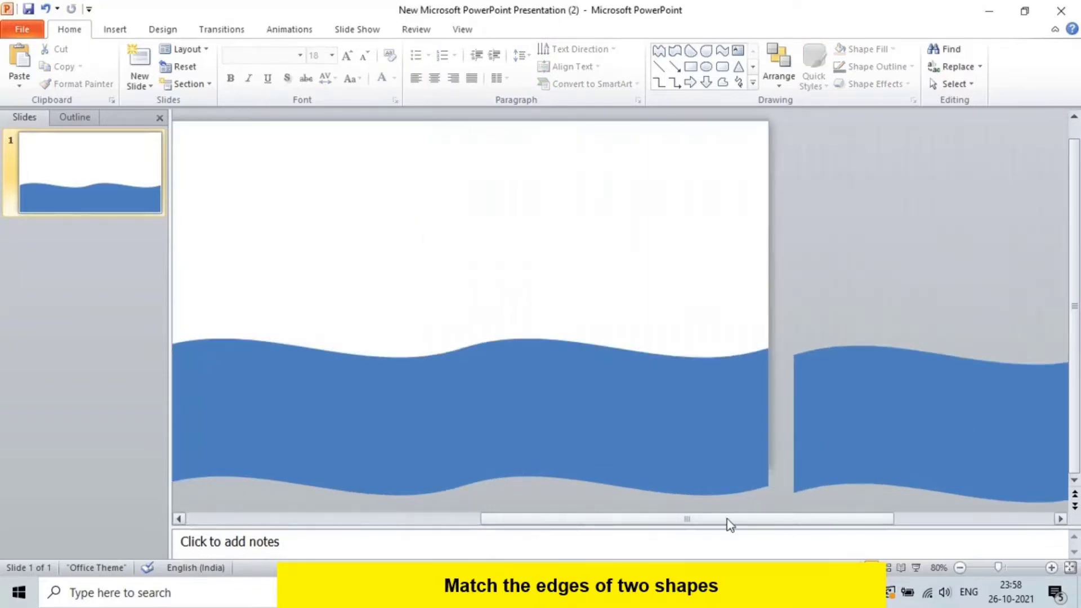
pyautogui.moveTo(823, 448); pyautogui.dragTo(800, 440)
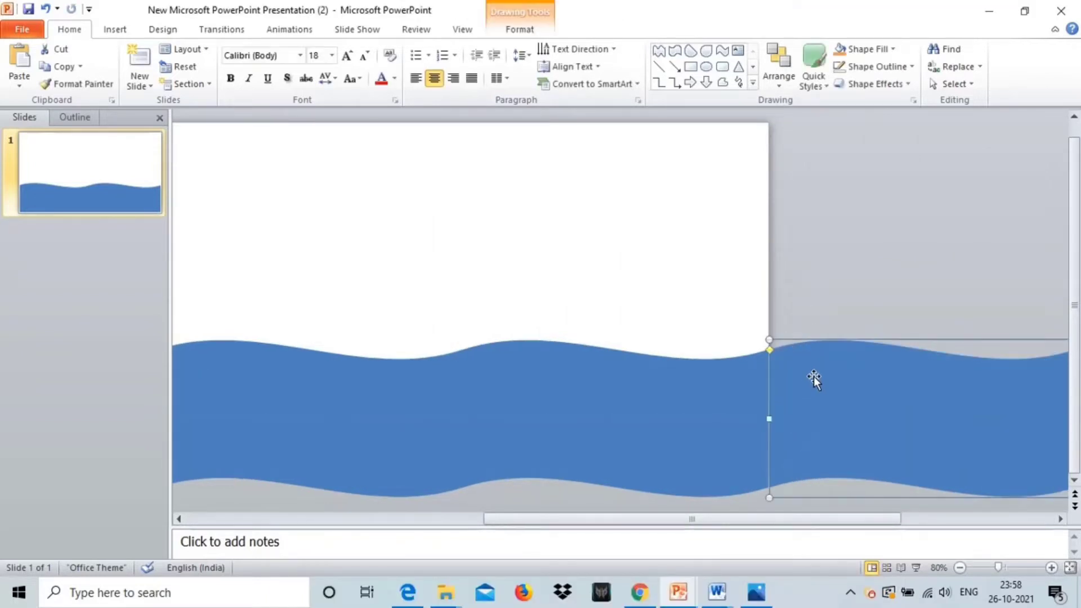
pyautogui.moveTo(814, 379); pyautogui.dragTo(818, 382)
pyautogui.click(825, 270)
pyautogui.click(809, 371)
pyautogui.click(809, 301)
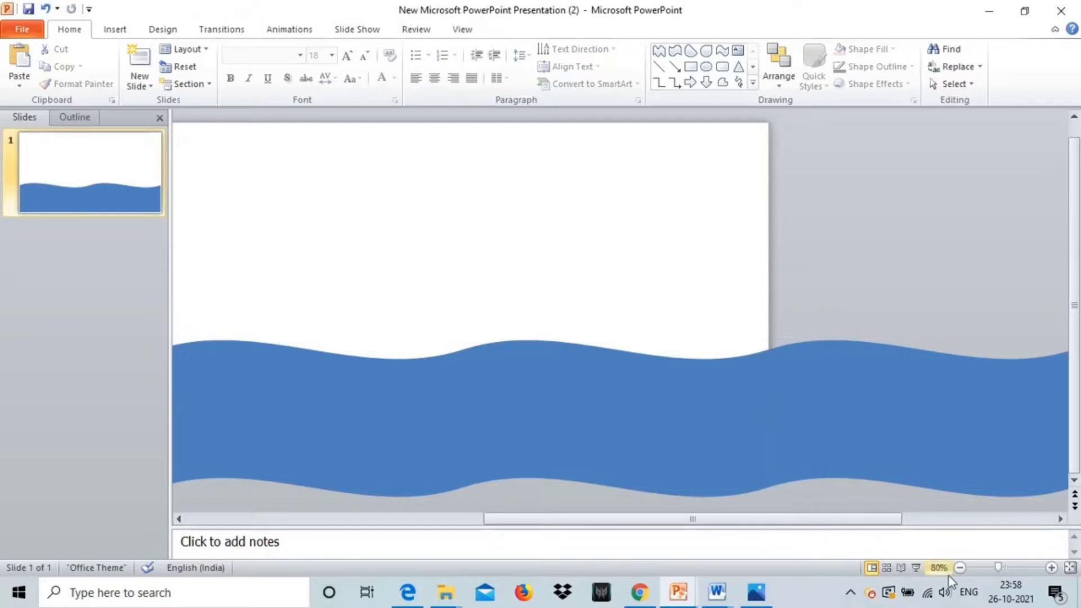
pyautogui.click(963, 570)
pyautogui.click(963, 570)
pyautogui.click(963, 569)
pyautogui.click(963, 569)
pyautogui.click(963, 569)
pyautogui.click(963, 569)
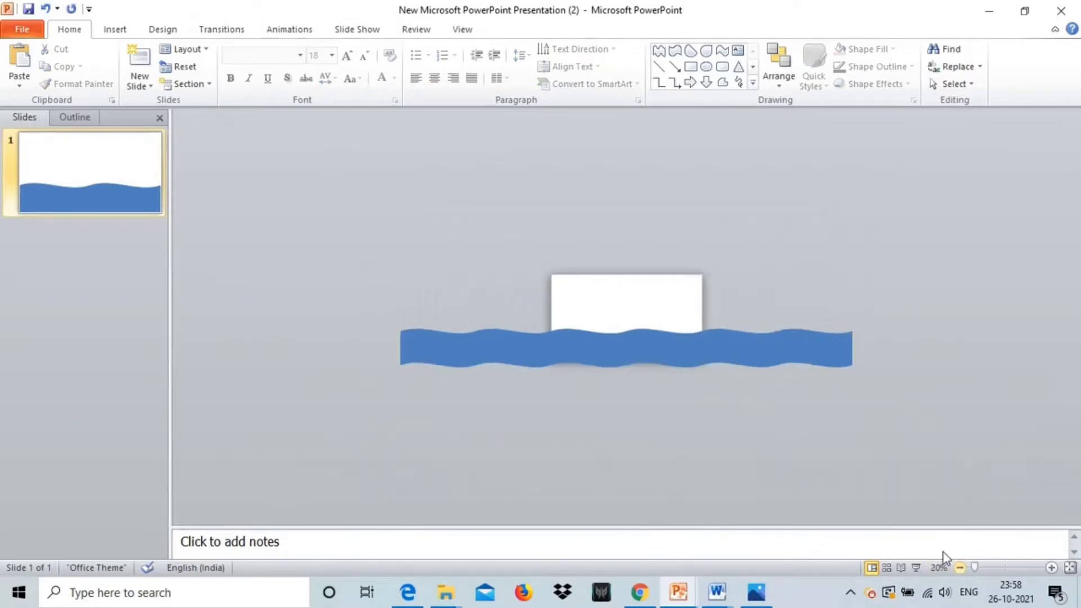
# Step: Marquee-select the three waves and group them into one wave band
pyautogui.moveTo(373, 308); pyautogui.dragTo(964, 427)
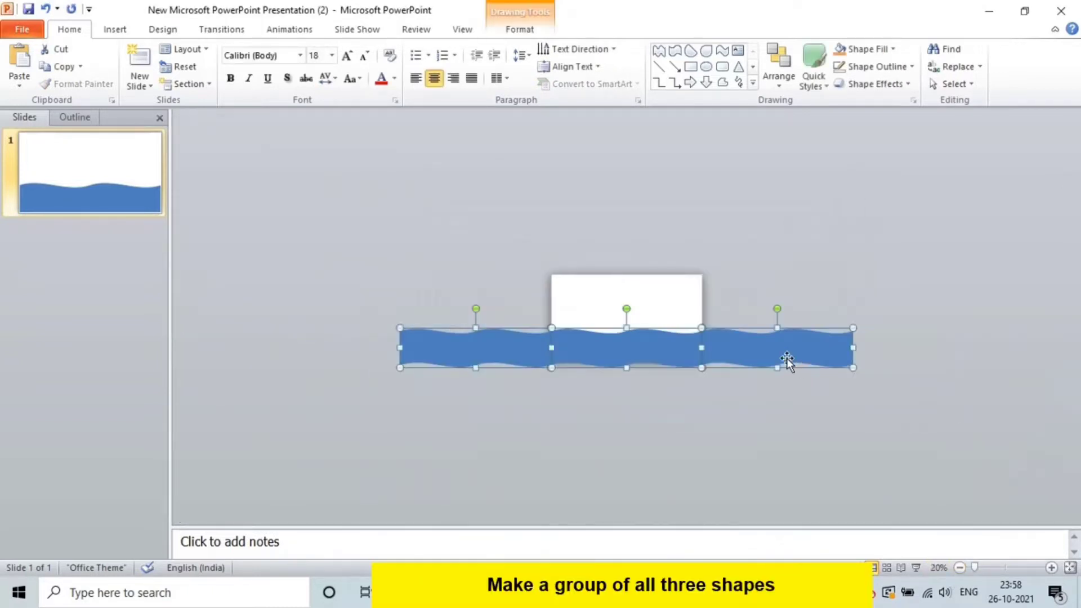
pyautogui.rightClick(772, 357)
pyautogui.moveTo(813, 440)
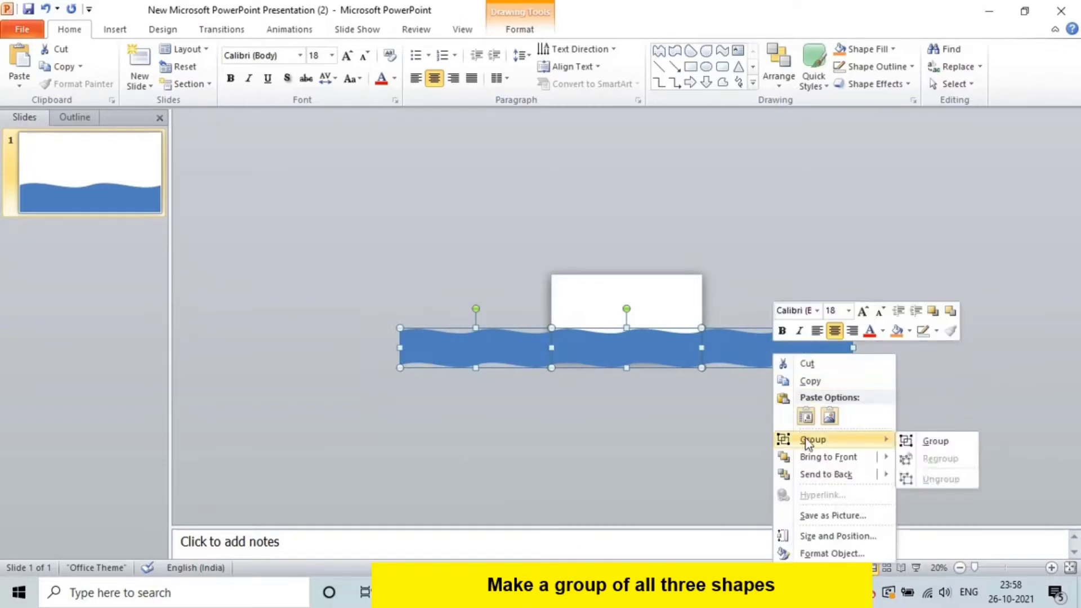
pyautogui.click(914, 440)
pyautogui.click(878, 435)
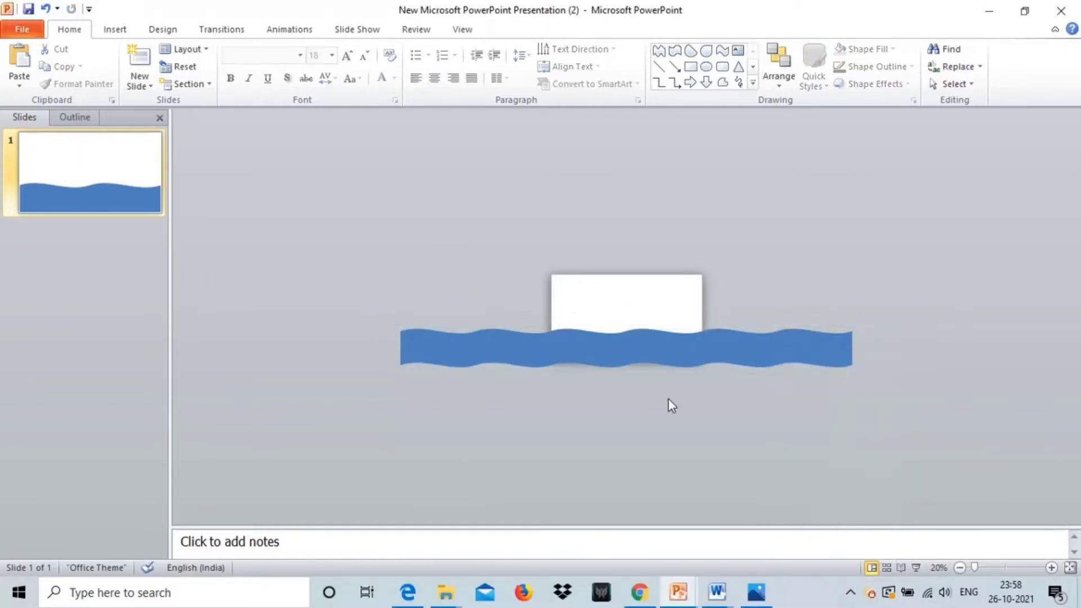
pyautogui.click(637, 358)
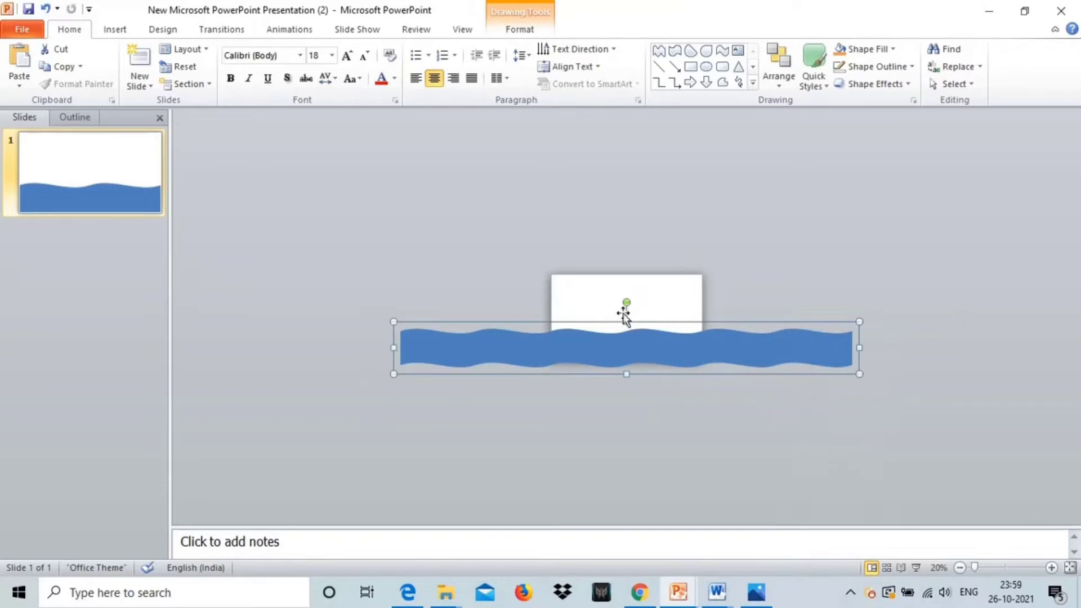
# Step: Apply the straight Right motion path to the grouped wave band via More Motion Paths
pyautogui.click(290, 29)
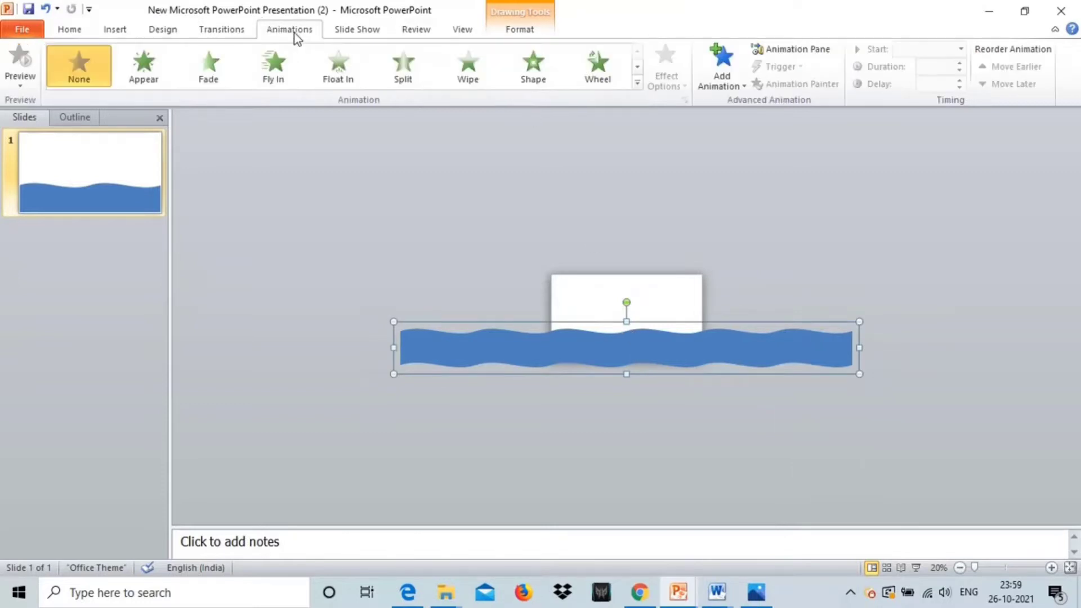
pyautogui.click(735, 85)
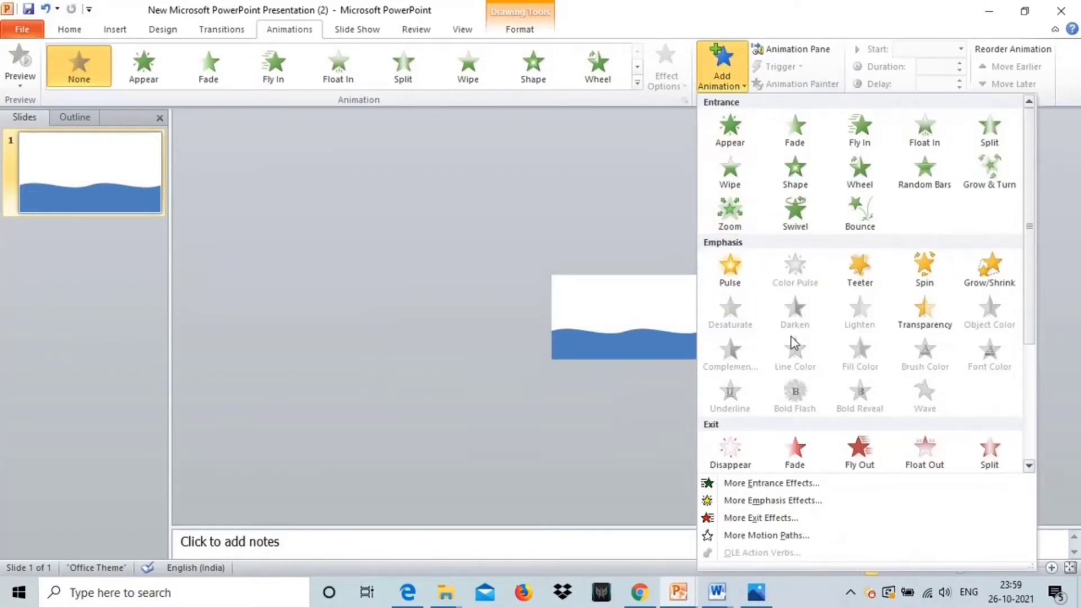
pyautogui.click(787, 540)
pyautogui.scroll(-1, 599, 362)
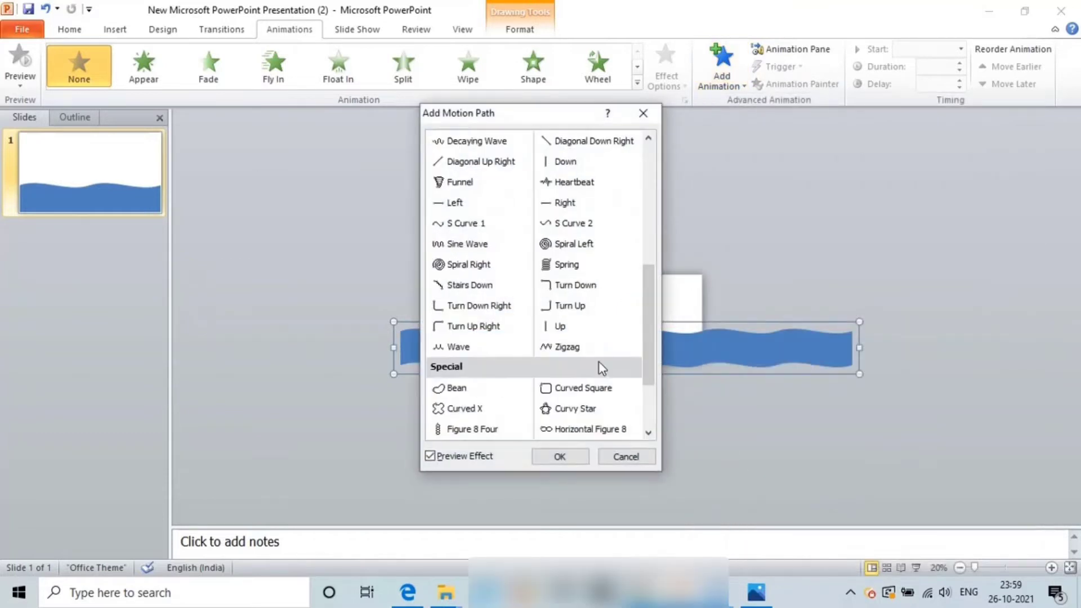
pyautogui.scroll(-2, 599, 363)
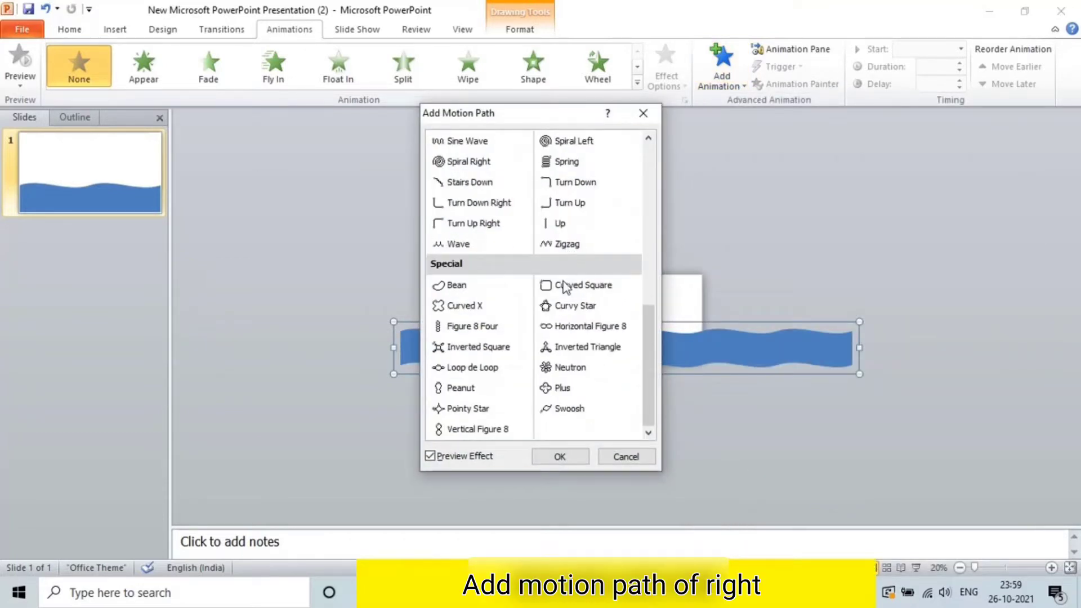
pyautogui.scroll(2, 563, 324)
pyautogui.scroll(1, 565, 326)
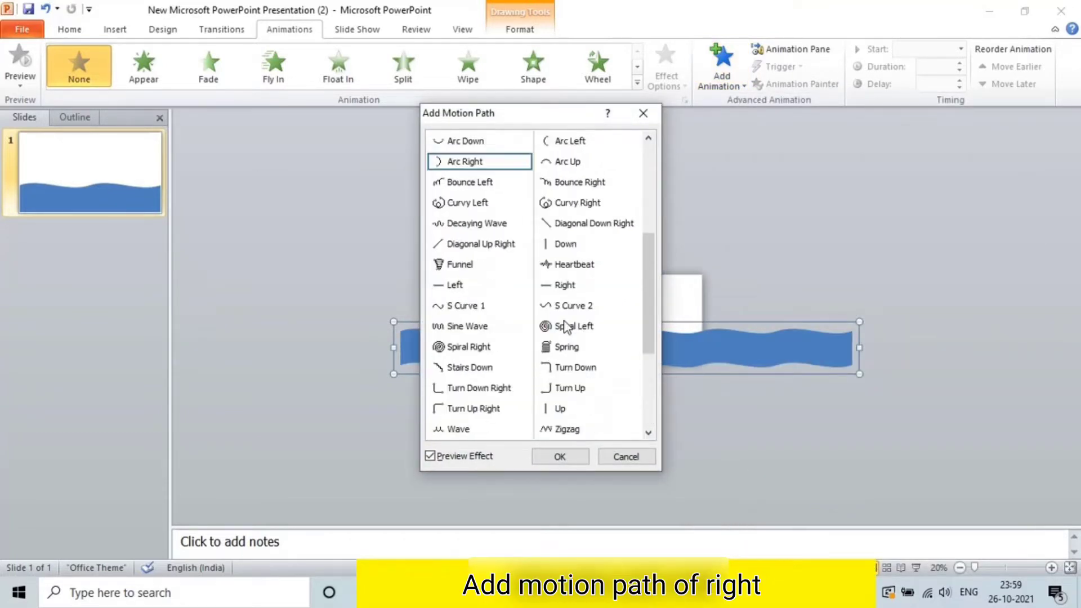
pyautogui.scroll(1, 564, 325)
pyautogui.scroll(1, 564, 325)
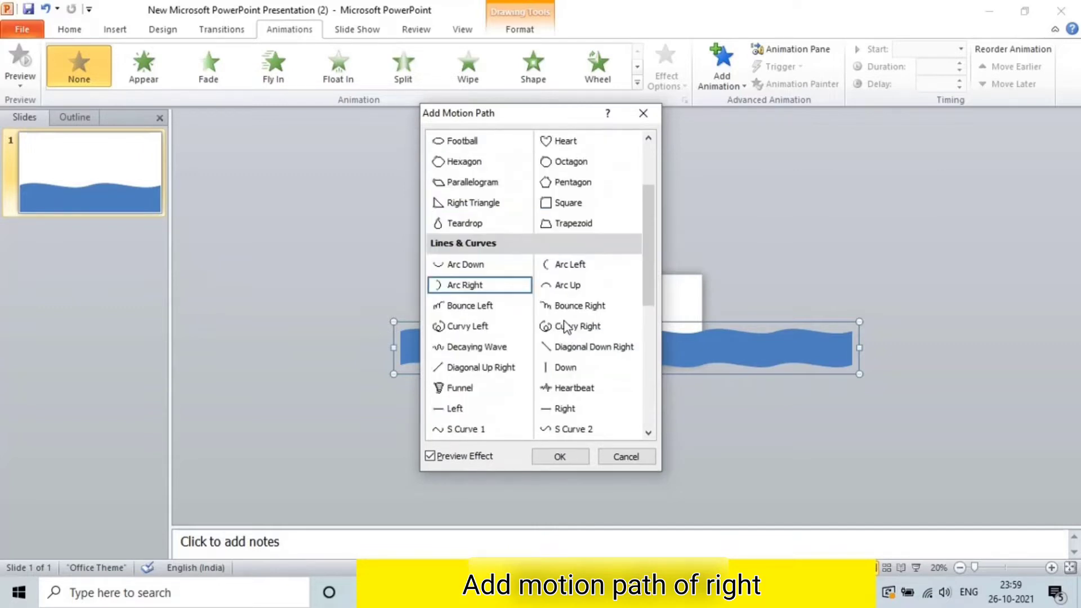
pyautogui.click(558, 409)
pyautogui.click(557, 456)
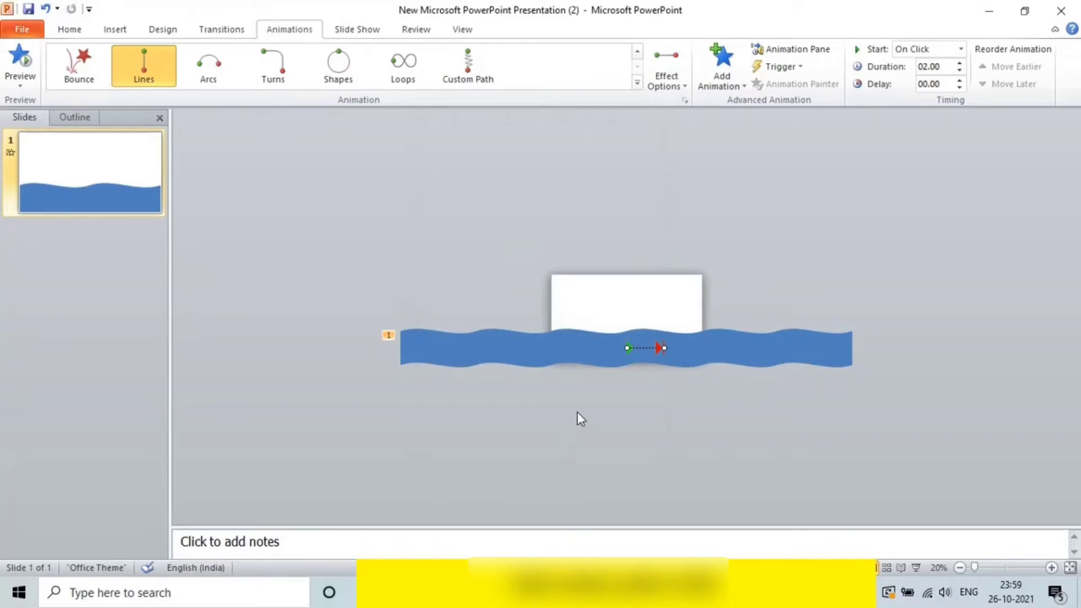
# Step: Draw a rectangle at the slide's top-left, about half the slide width
pyautogui.click(115, 29)
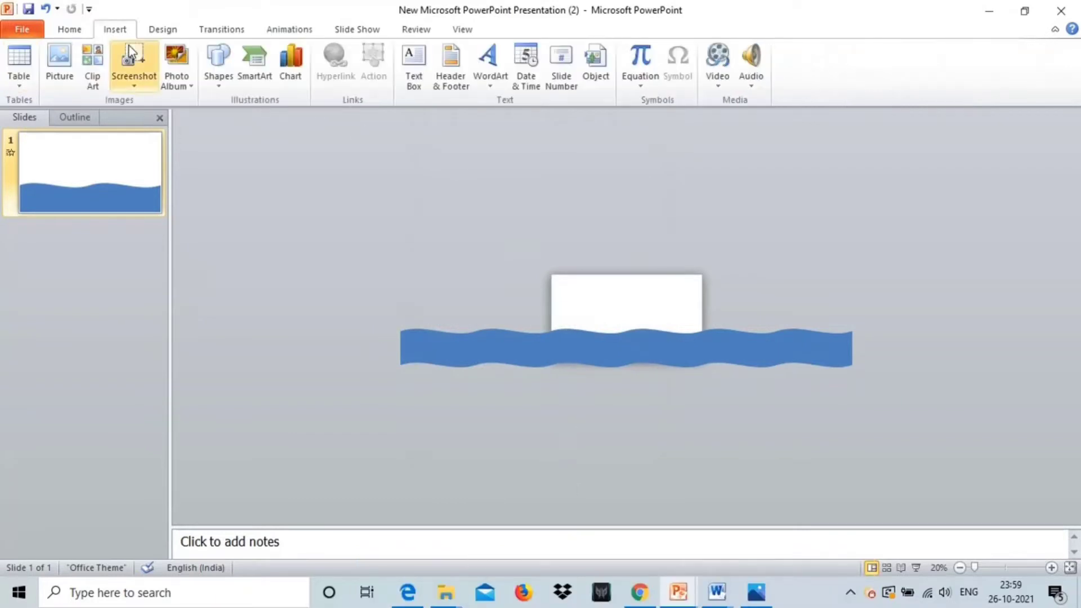
pyautogui.click(218, 85)
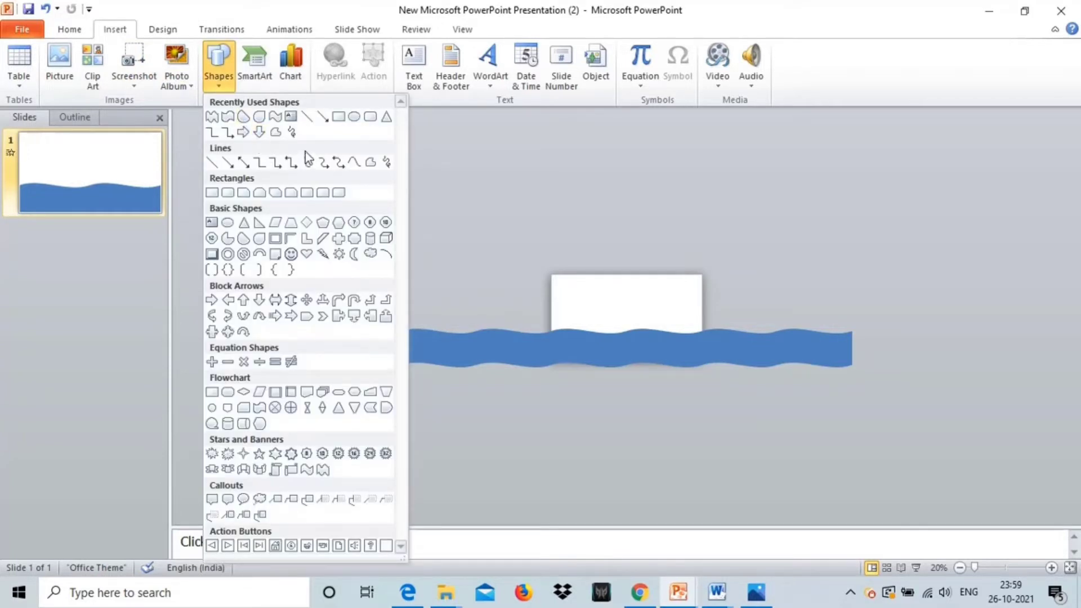
pyautogui.click(212, 192)
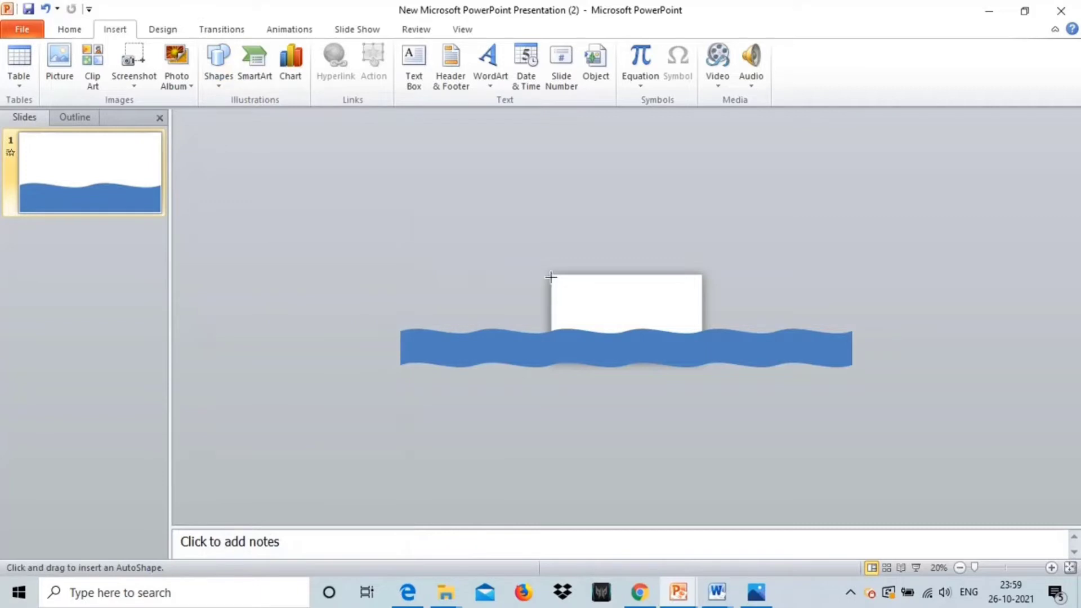
pyautogui.moveTo(550, 275); pyautogui.dragTo(699, 292)
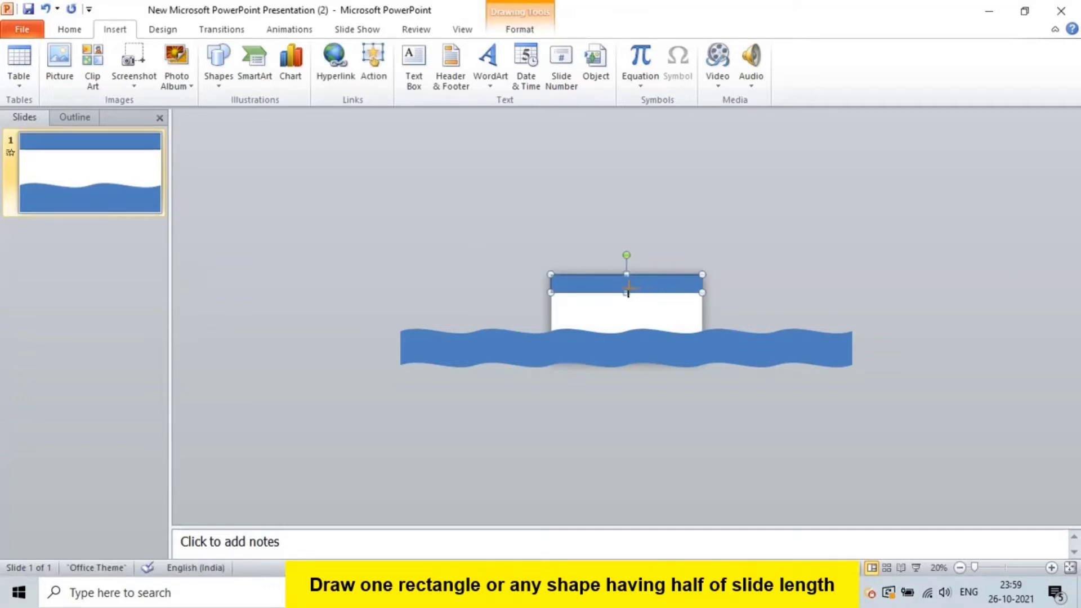
pyautogui.moveTo(627, 293); pyautogui.dragTo(627, 292)
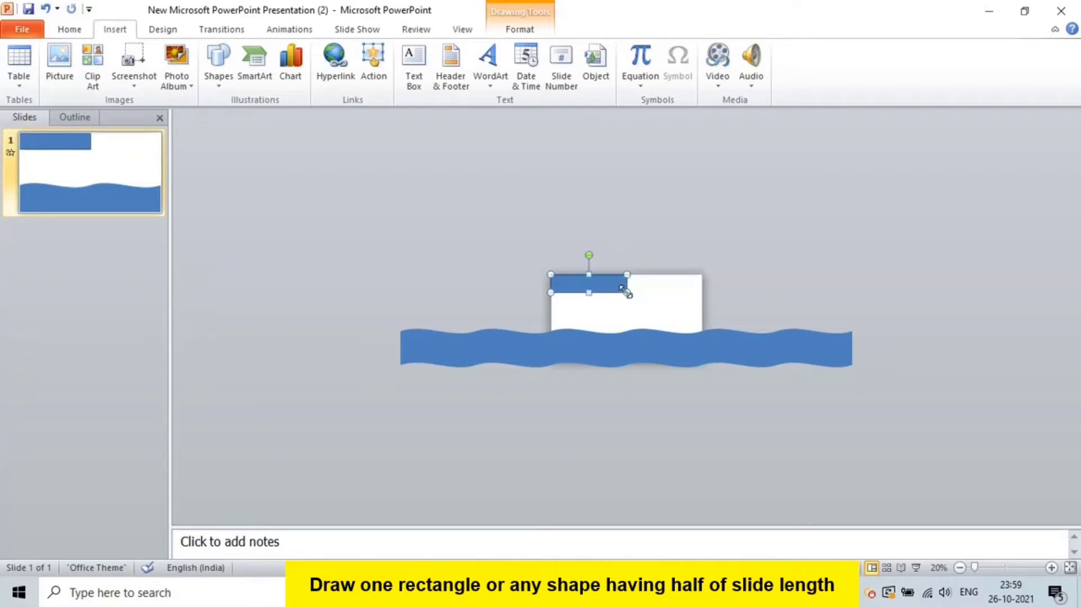
pyautogui.click(608, 310)
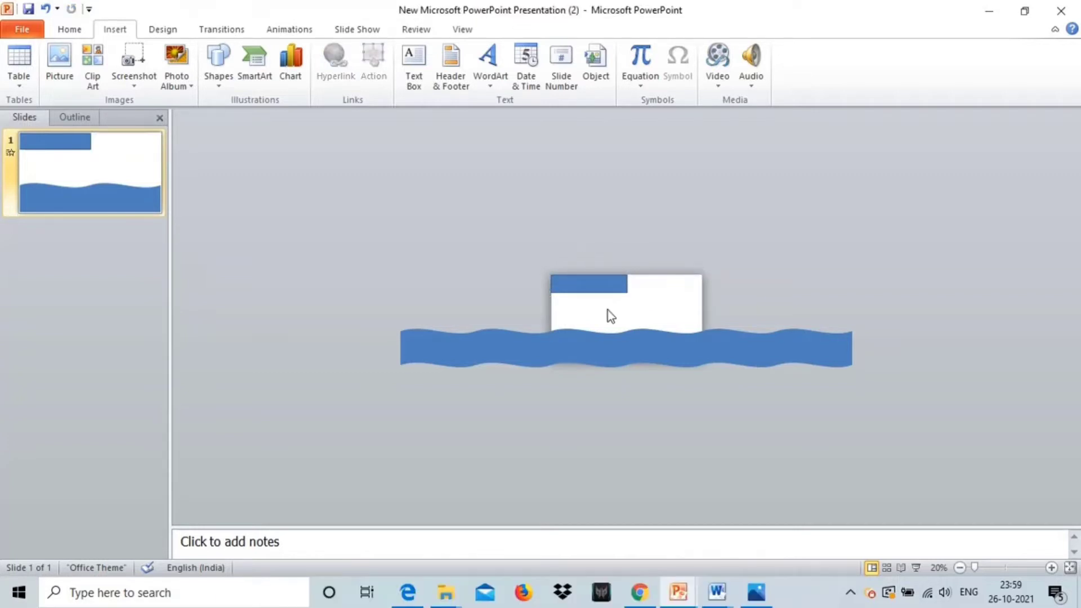
# Step: Move the rectangle onto the wave's right portion and give it the black Shape Style
pyautogui.click(568, 349)
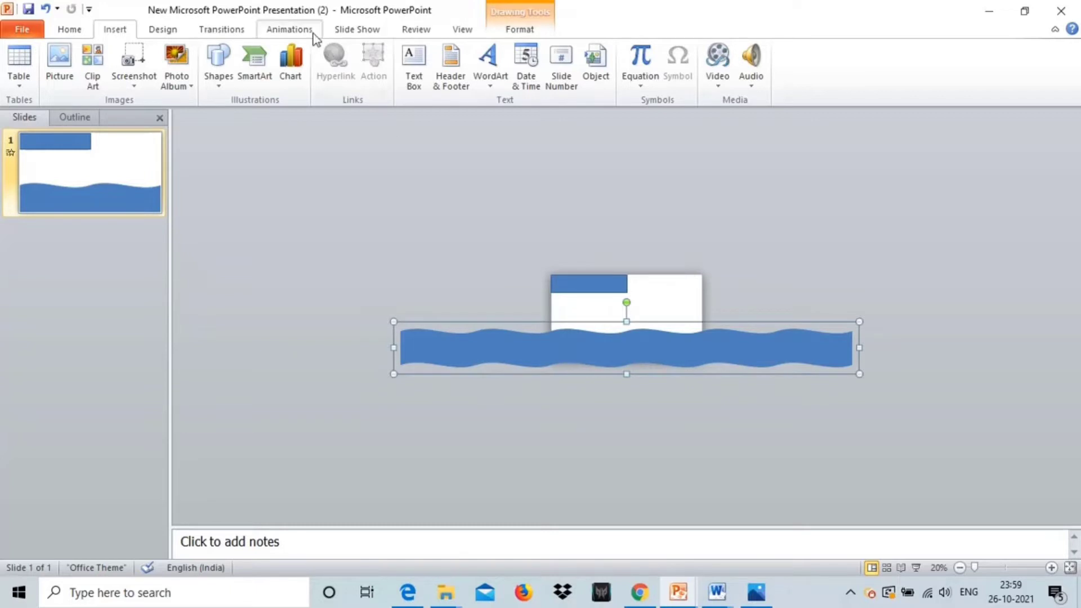
pyautogui.click(314, 34)
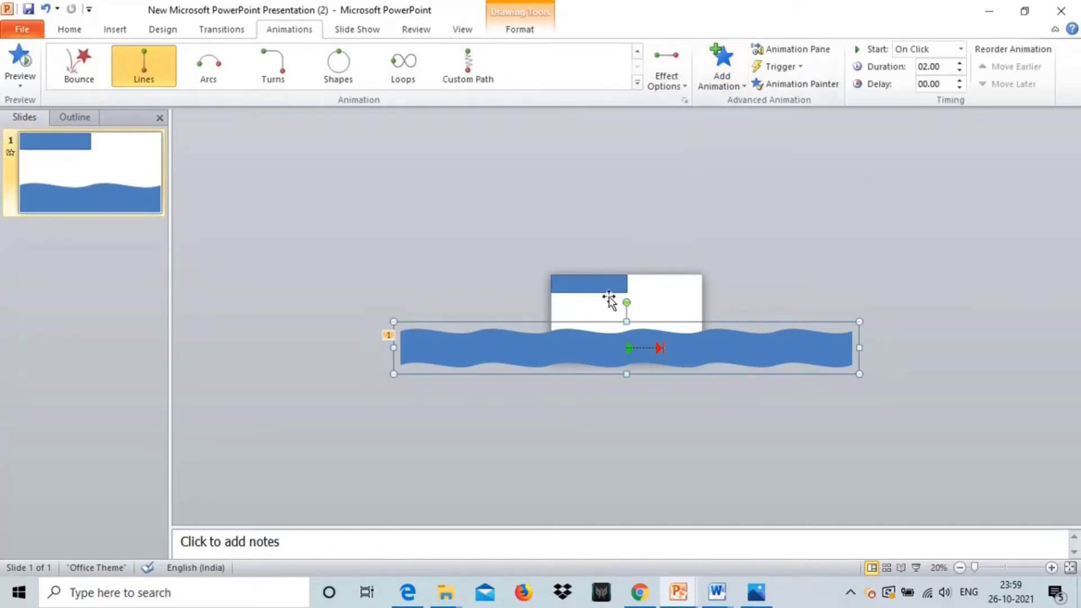
pyautogui.moveTo(599, 286); pyautogui.dragTo(634, 290)
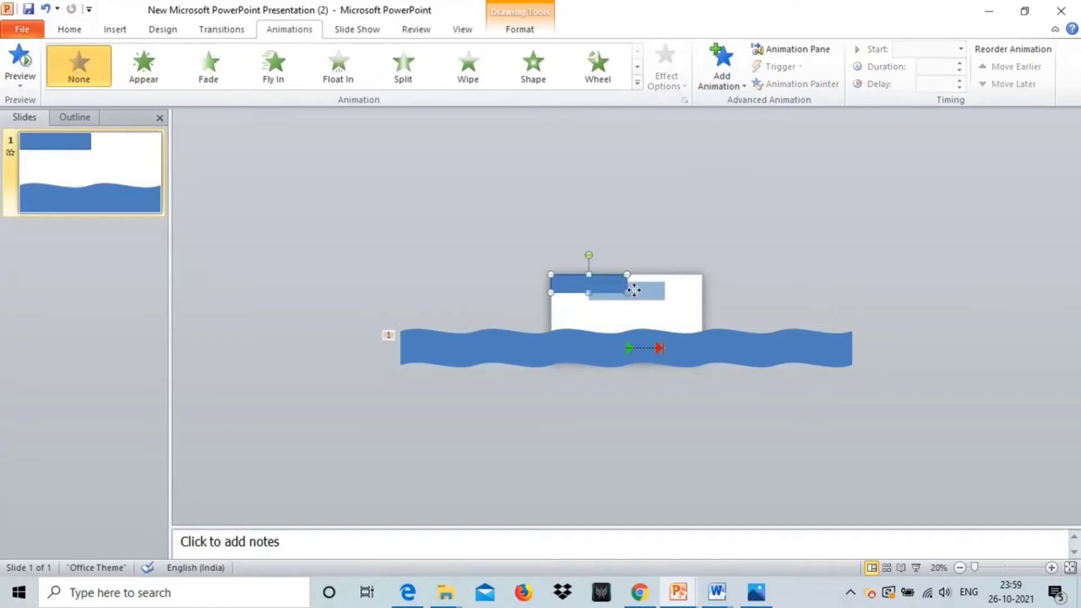
pyautogui.moveTo(634, 290); pyautogui.dragTo(738, 326)
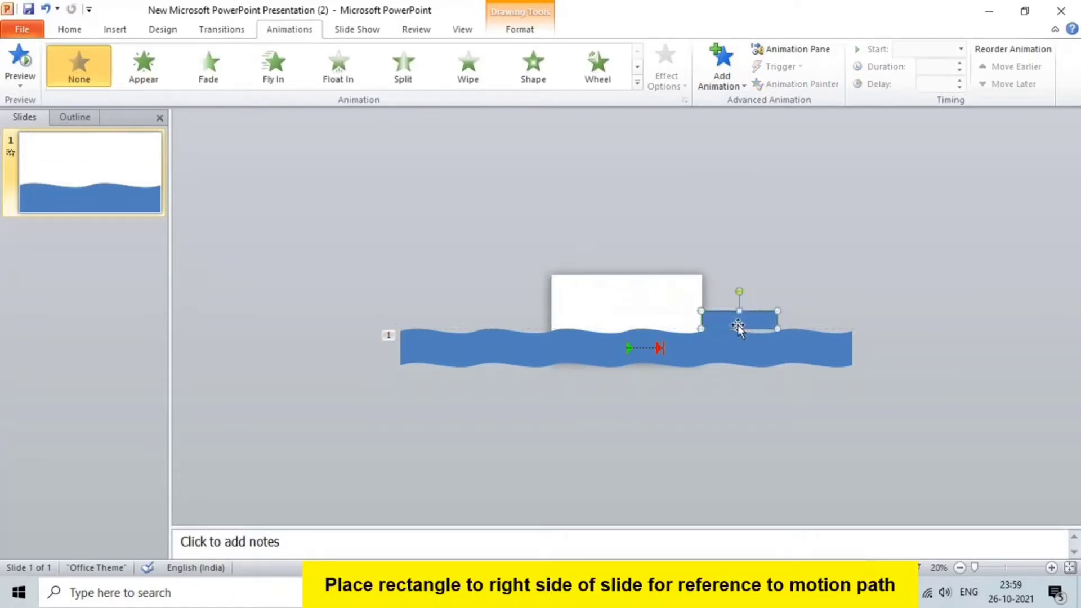
pyautogui.doubleClick(738, 326)
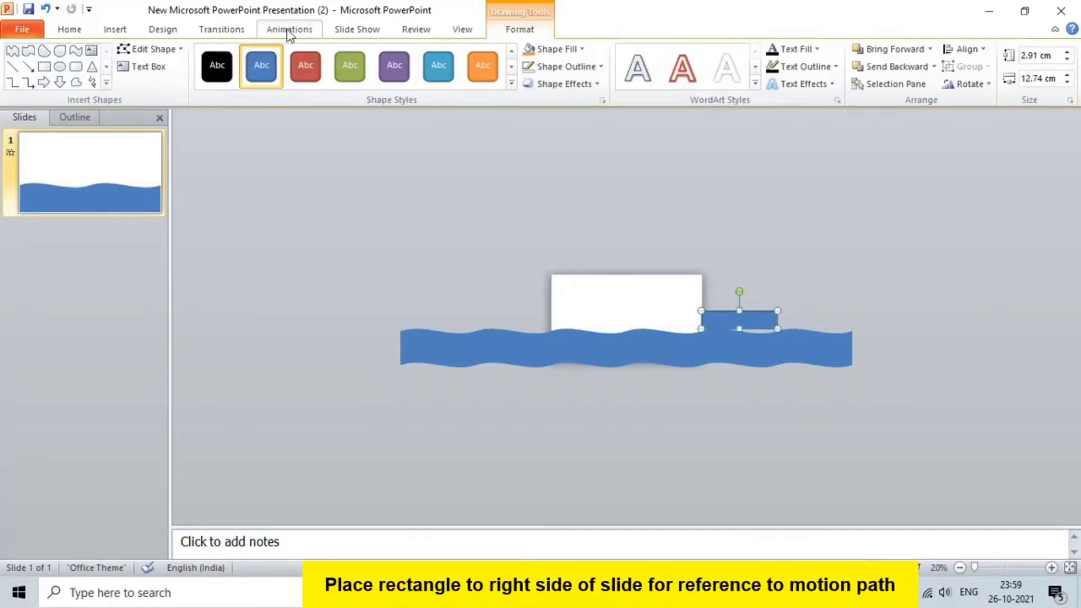
pyautogui.click(217, 65)
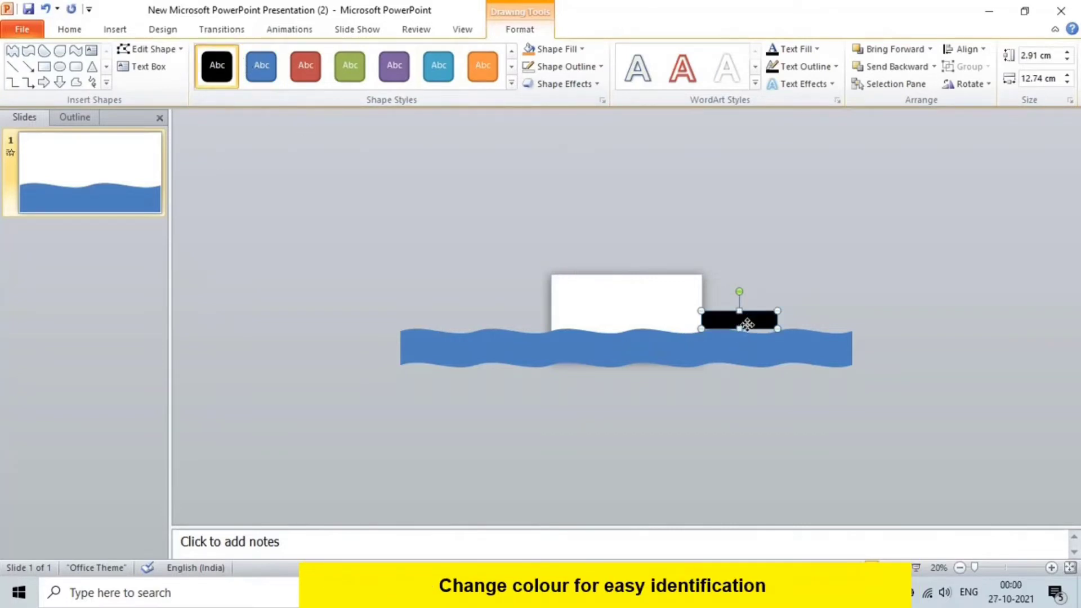
pyautogui.moveTo(748, 325); pyautogui.dragTo(747, 348)
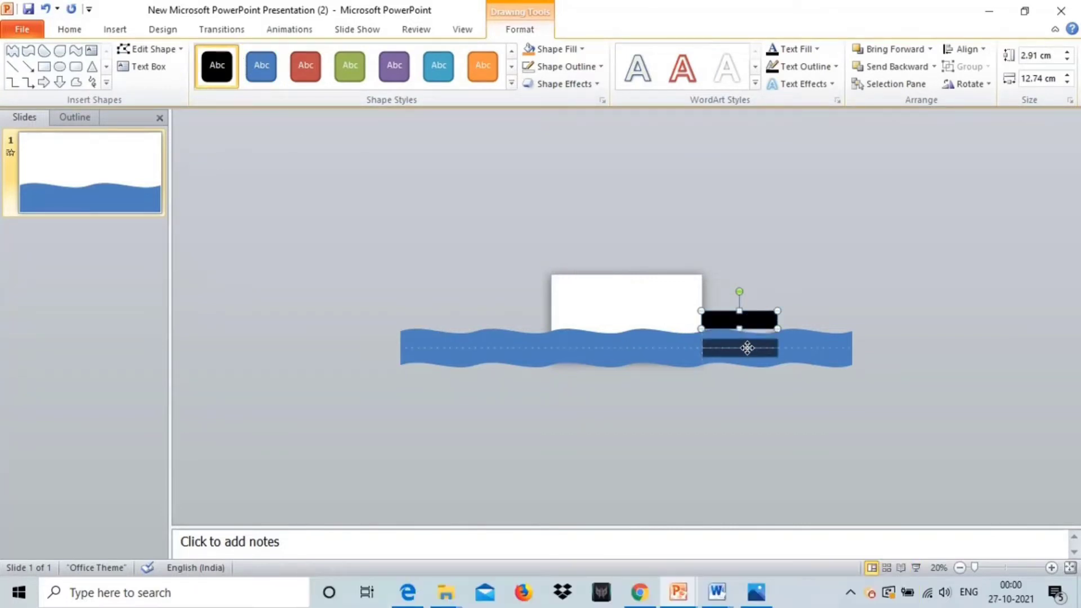
pyautogui.click(755, 288)
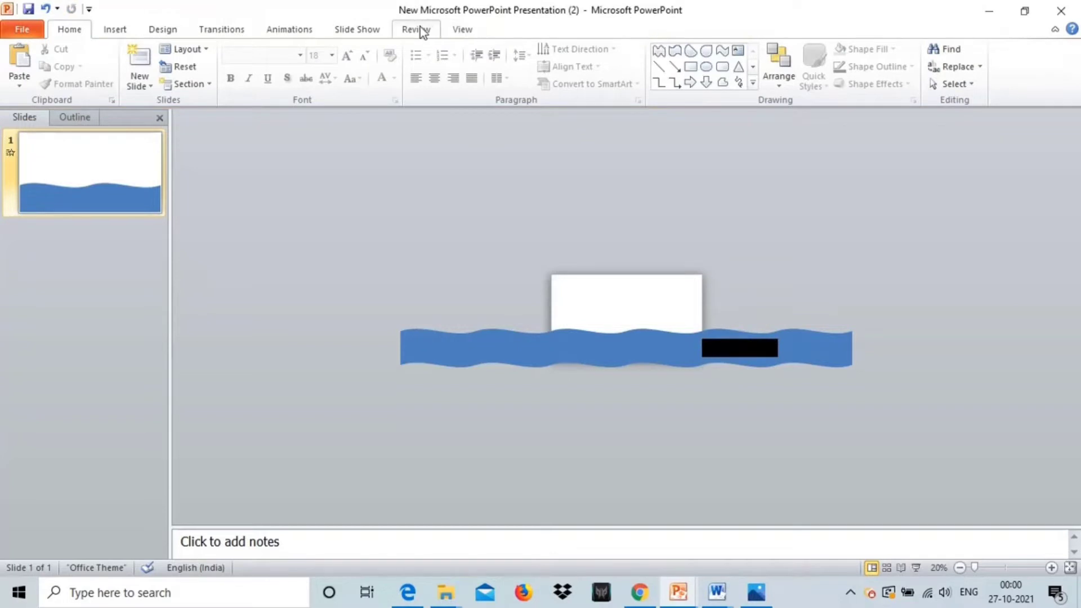
# Step: Extend the wave's Right motion path to the black marker's right edge
pyautogui.click(295, 29)
pyautogui.click(659, 348)
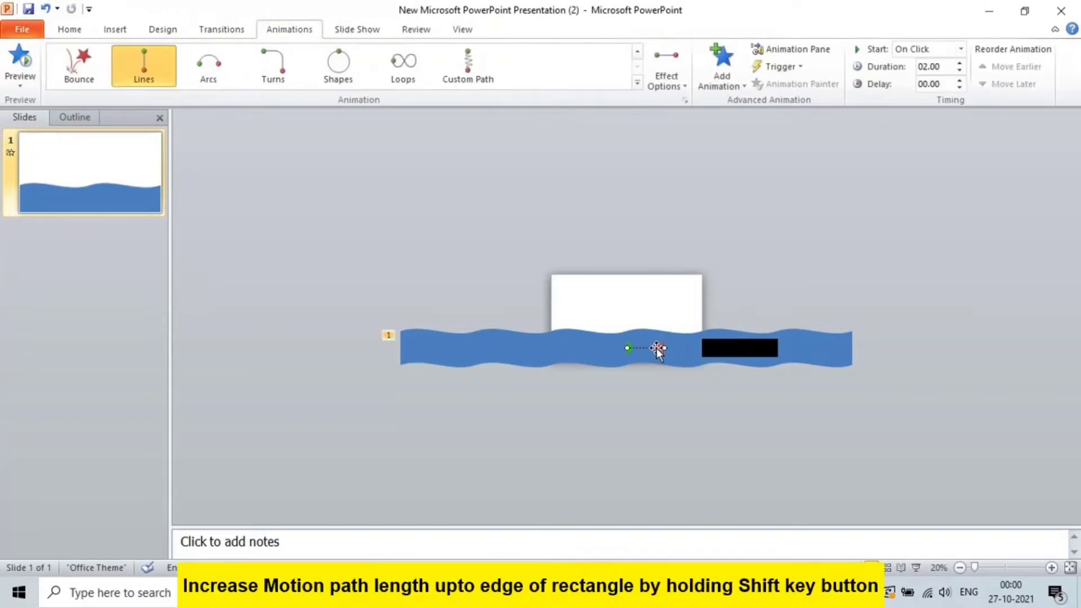
pyautogui.moveTo(663, 347); pyautogui.dragTo(776, 346)
# Step: Shift the black marker to the wave's left part and paste a copy of the wave
pyautogui.moveTo(743, 345)
pyautogui.mouseDown()
pyautogui.moveTo(524, 289)
pyautogui.moveTo(515, 331)
pyautogui.moveTo(523, 339)
pyautogui.mouseUp()
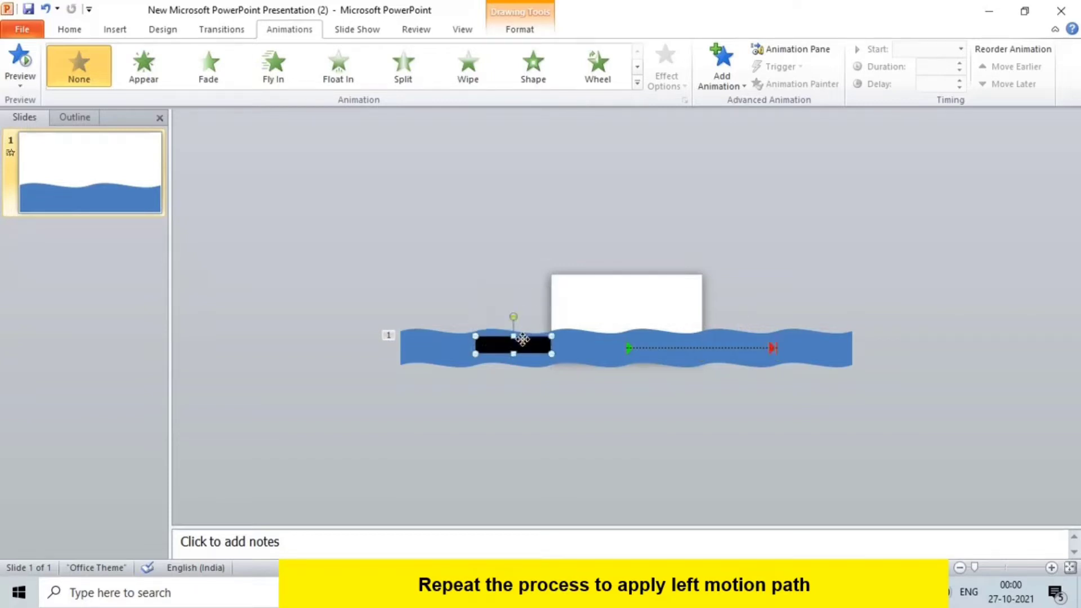
pyautogui.click(607, 315)
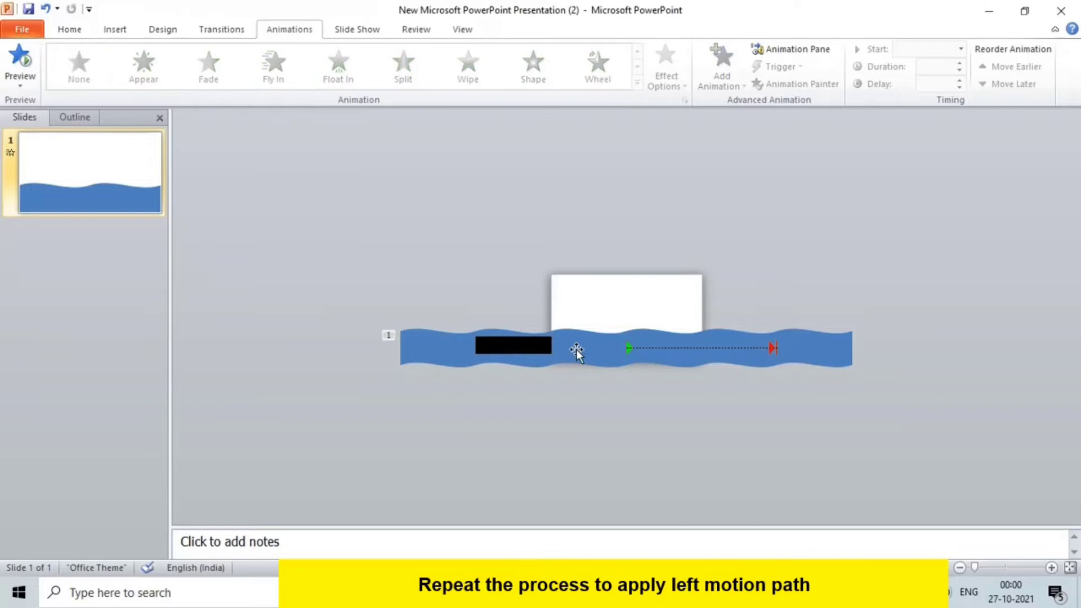
pyautogui.click(443, 353)
pyautogui.click(417, 273)
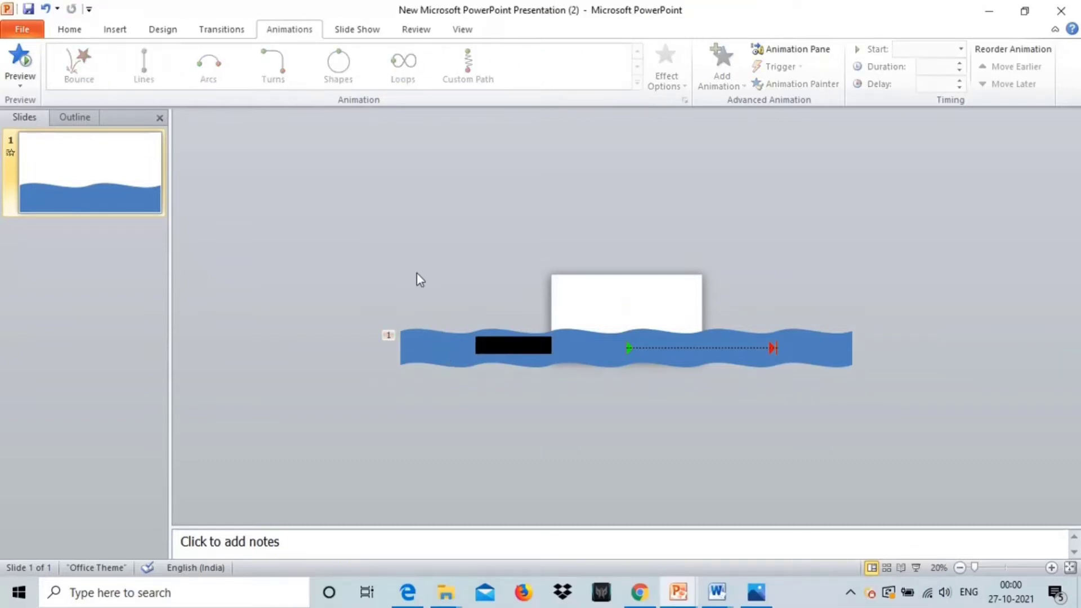
pyautogui.hotkey('ctrl', 'v')
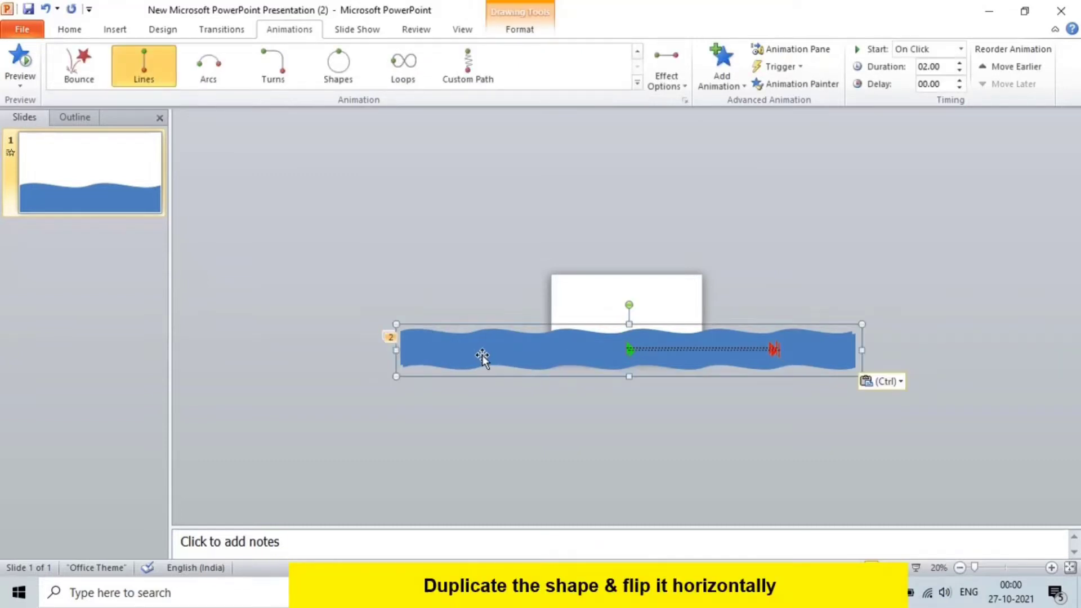
# Step: Move the wave copy above the original and delete its motion path
pyautogui.moveTo(483, 357); pyautogui.dragTo(484, 298)
pyautogui.click(724, 292)
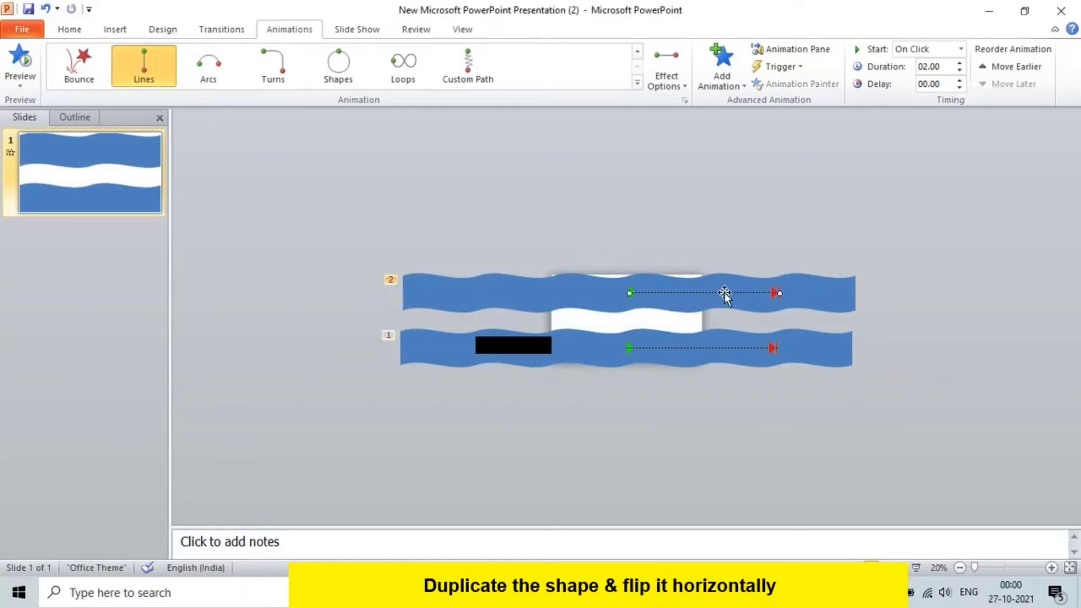
pyautogui.press('Delete')
# Step: Flip each of the three pieces of the upper wave horizontally
pyautogui.click(724, 292)
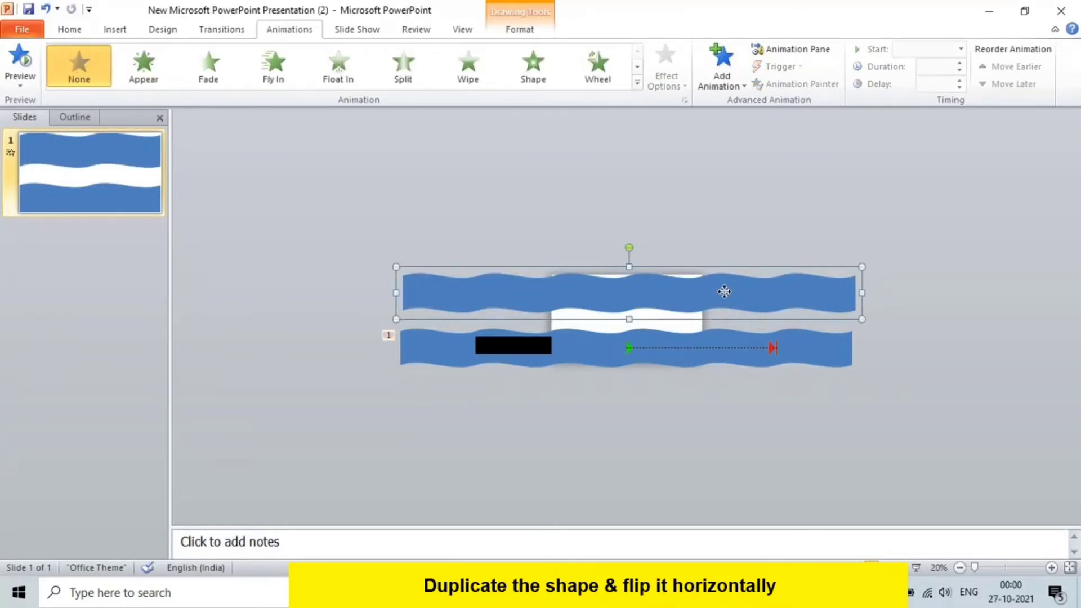
pyautogui.doubleClick(725, 292)
pyautogui.click(960, 84)
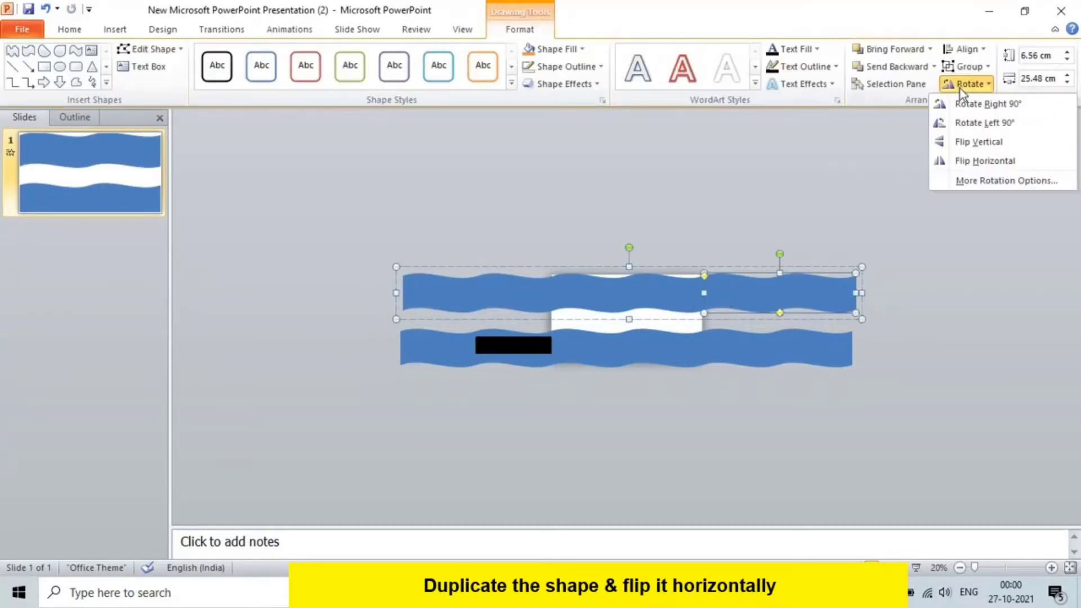
pyautogui.click(962, 162)
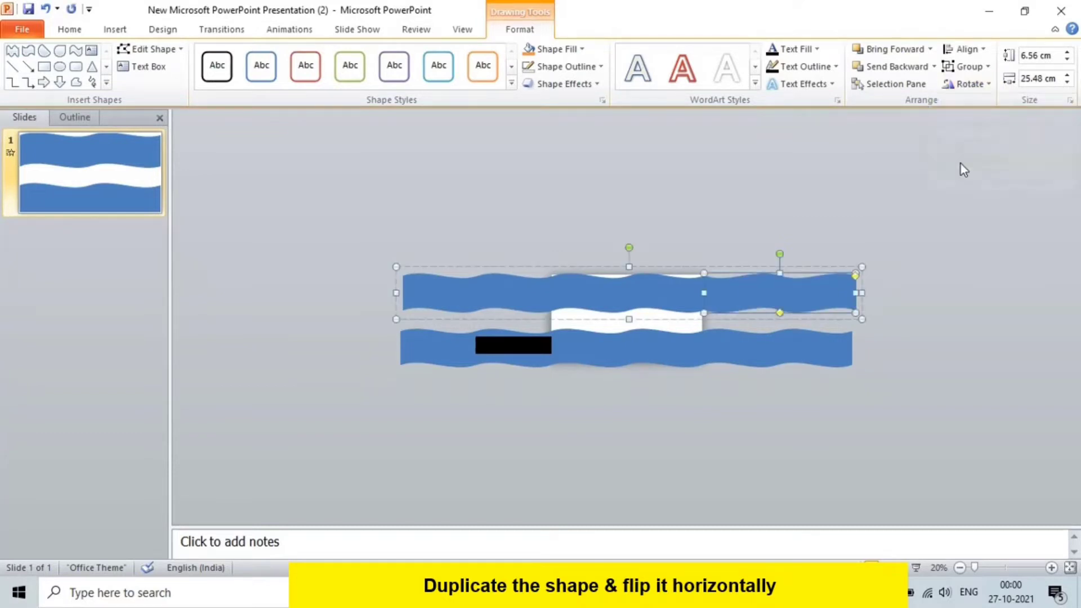
pyautogui.click(623, 292)
pyautogui.click(965, 84)
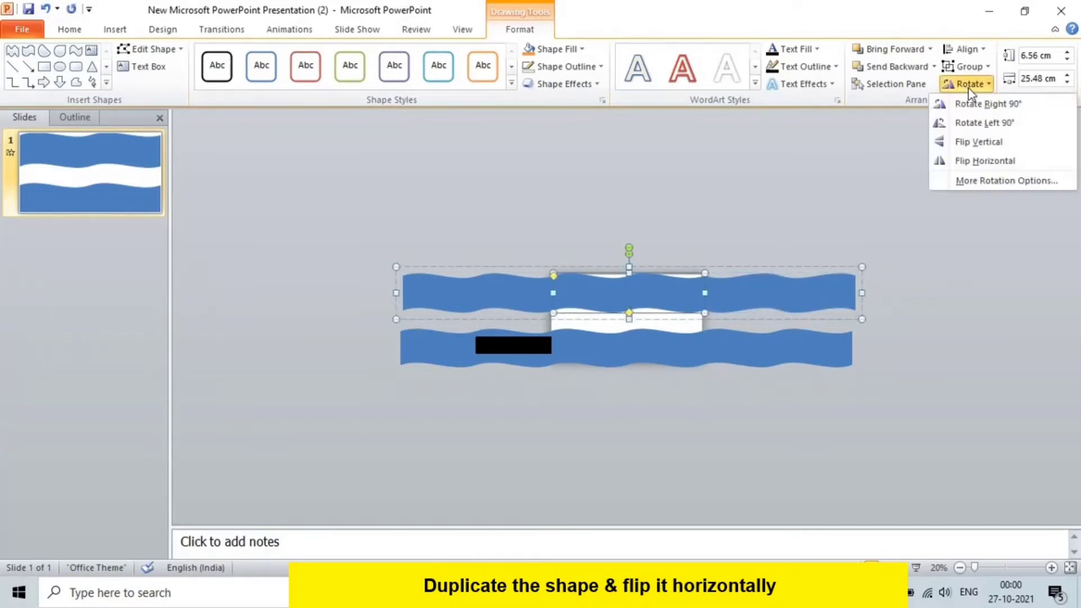
pyautogui.click(977, 159)
pyautogui.click(532, 290)
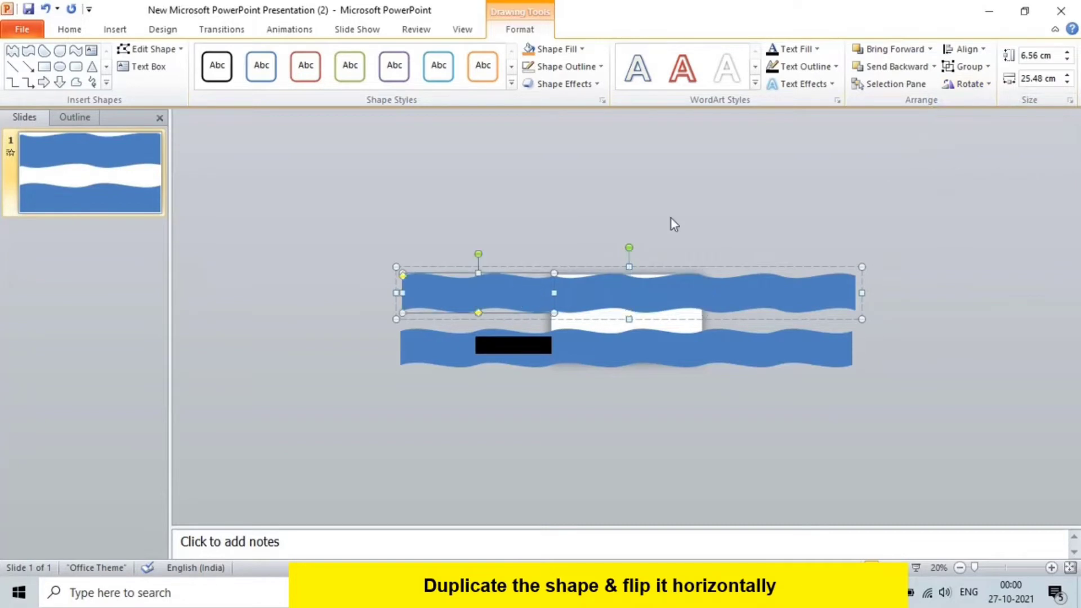
pyautogui.click(983, 84)
pyautogui.click(965, 163)
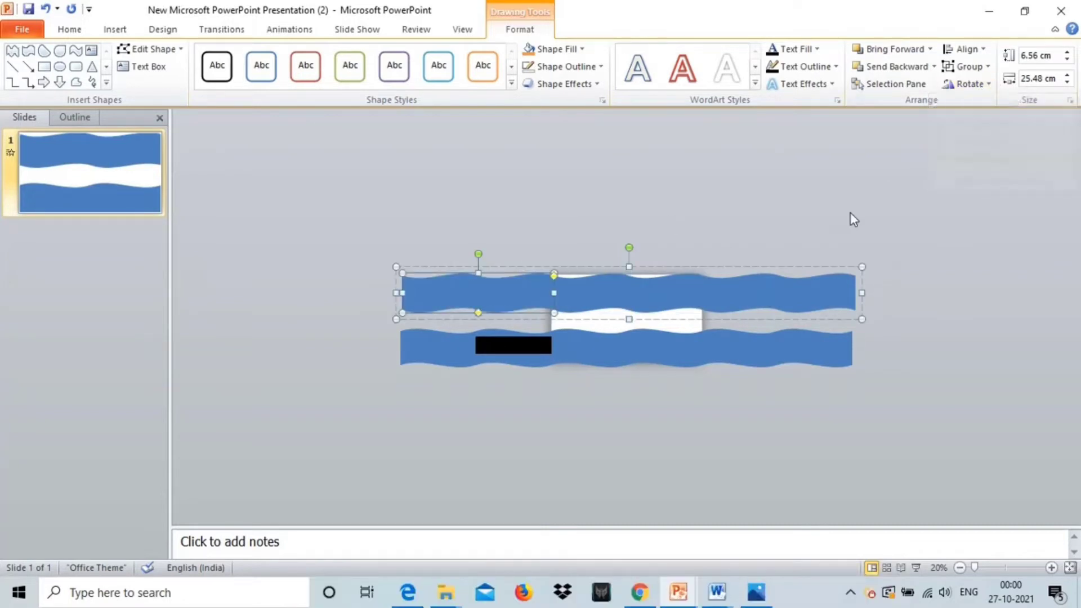
pyautogui.click(772, 237)
# Step: Fill the upper wave with Blue, Accent 1, Lighter 40%
pyautogui.click(716, 286)
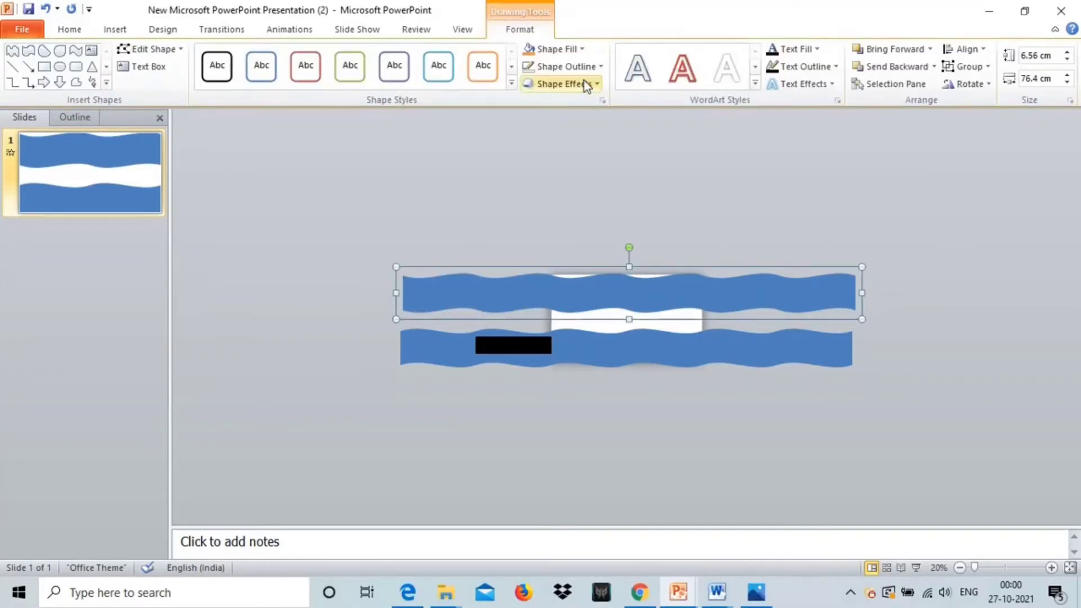
pyautogui.click(569, 51)
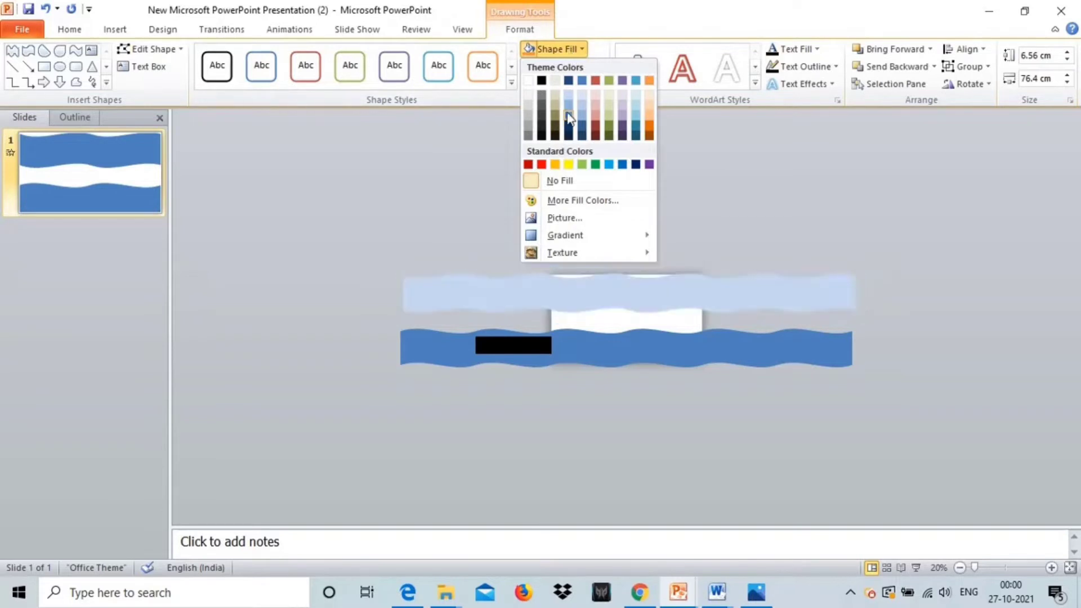
pyautogui.click(582, 121)
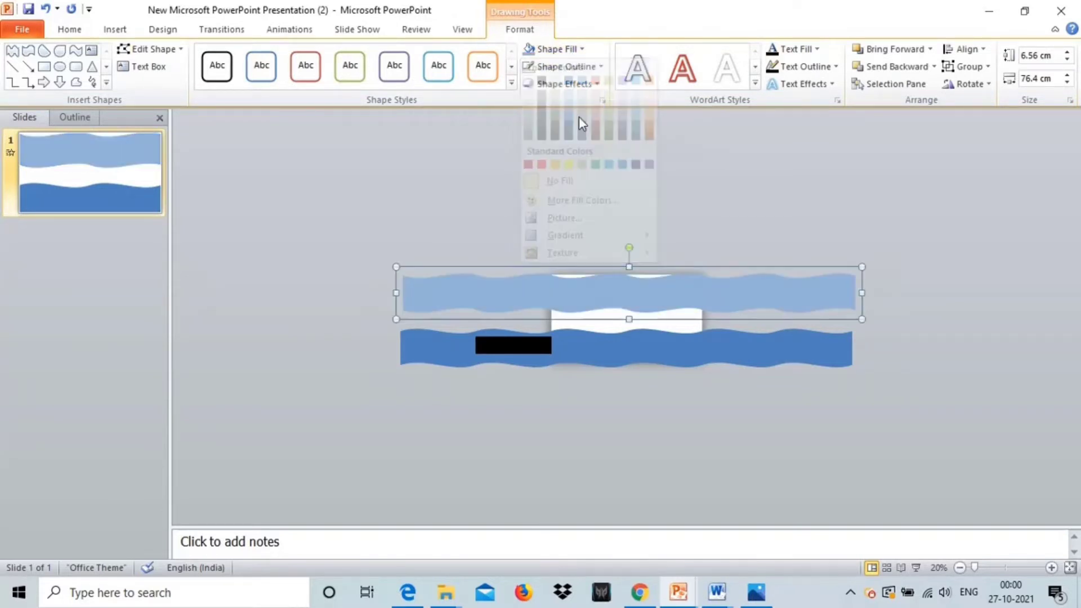
# Step: Apply the Left motion path to the upper wave
pyautogui.click(284, 31)
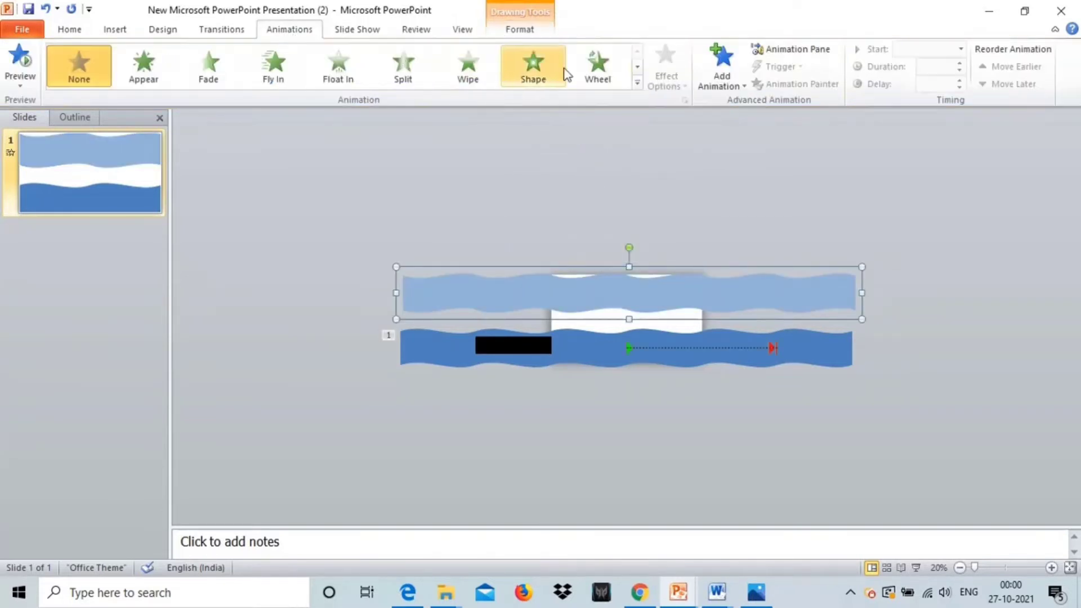
pyautogui.click(721, 65)
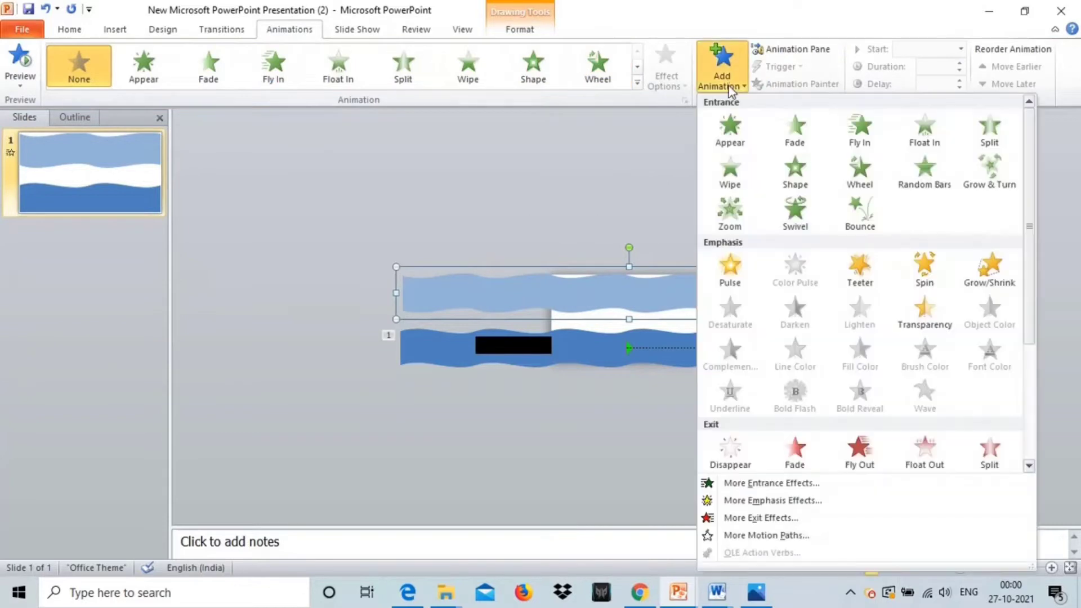
pyautogui.click(755, 536)
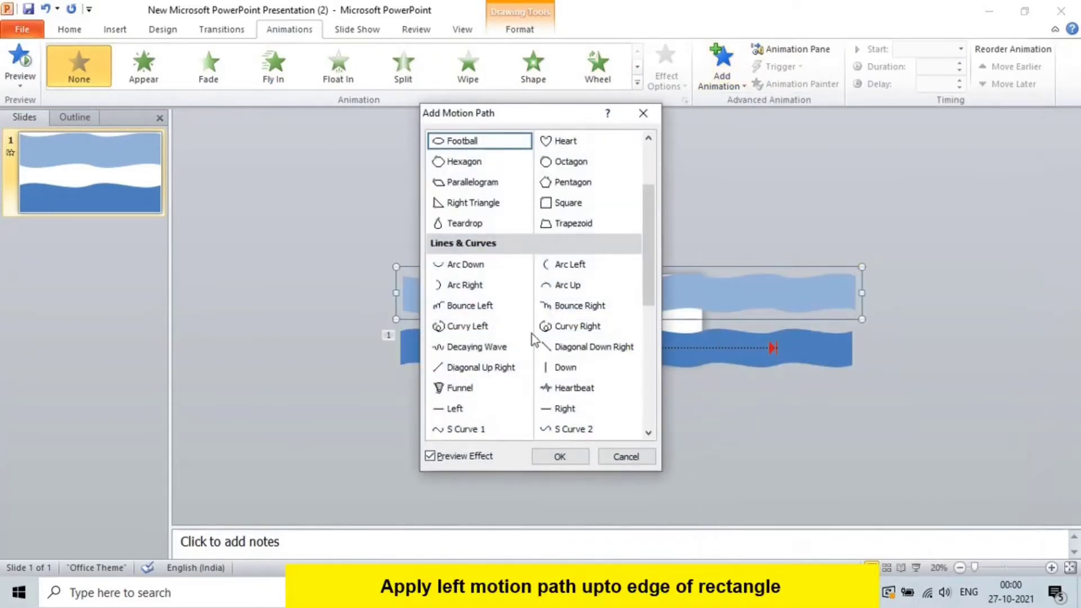
pyautogui.doubleClick(445, 410)
# Step: Move the black marker up onto the upper wave and send the upper wave to the back
pyautogui.click(819, 346)
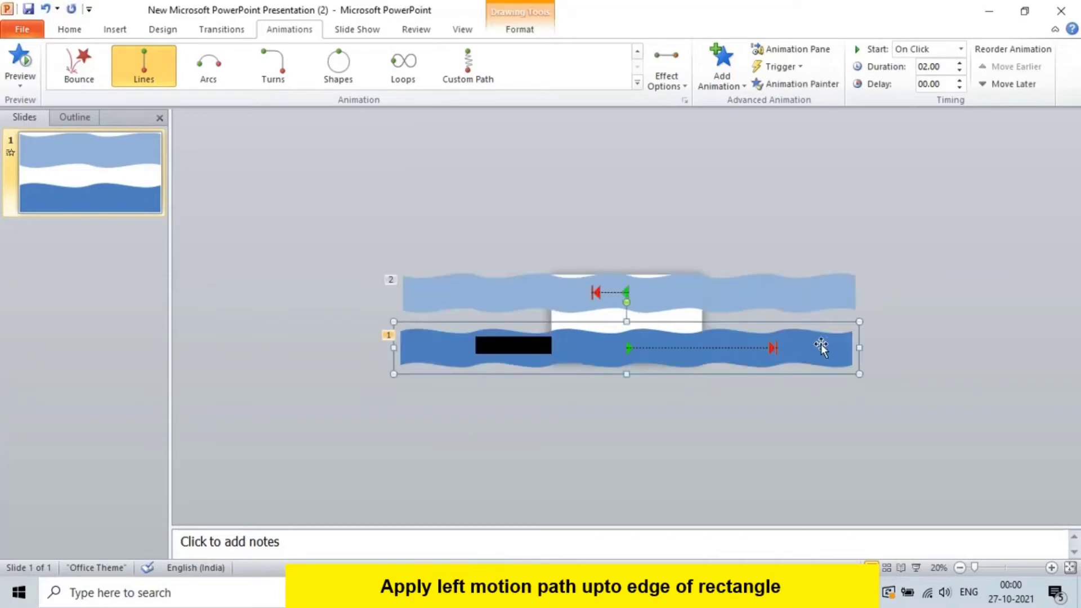
pyautogui.moveTo(498, 344); pyautogui.dragTo(499, 291)
pyautogui.click(615, 294)
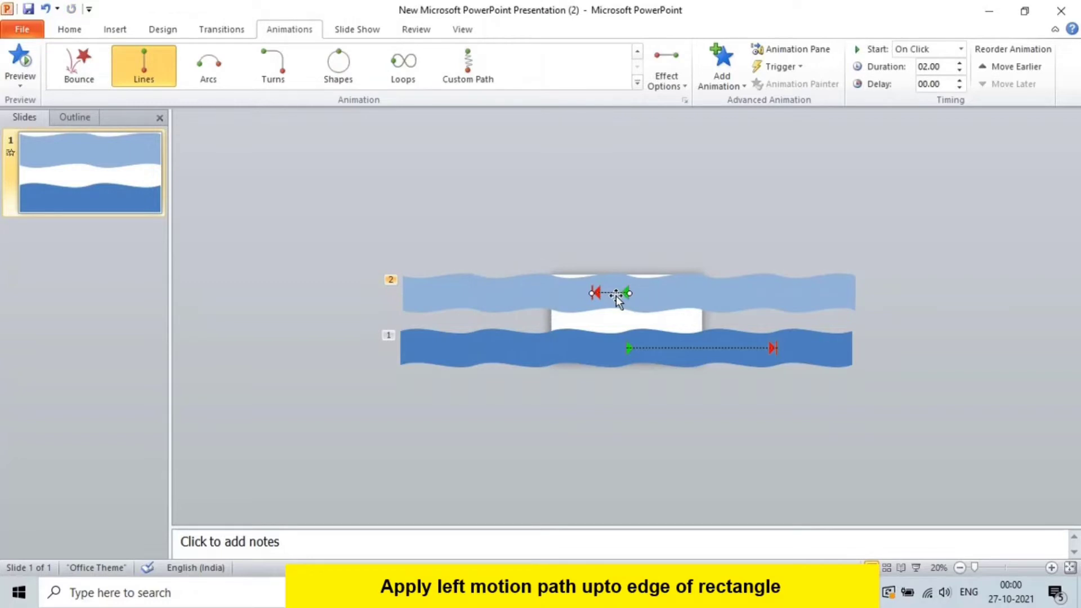
pyautogui.click(509, 296)
pyautogui.rightClick(458, 299)
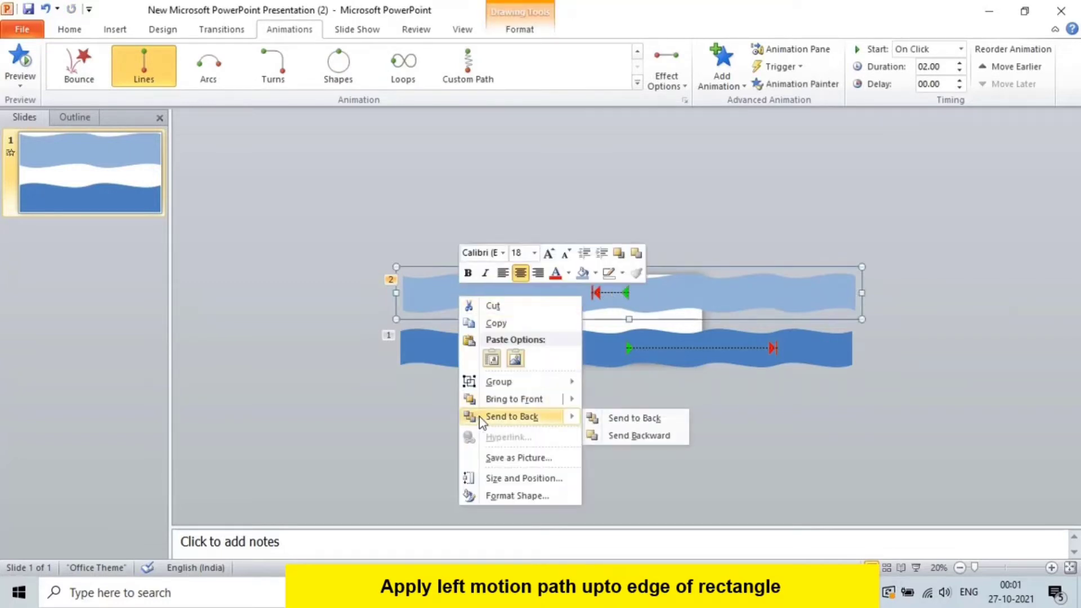
pyautogui.click(482, 416)
# Step: Stretch the upper wave's path end to the marker's left edge, then delete the marker
pyautogui.click(619, 294)
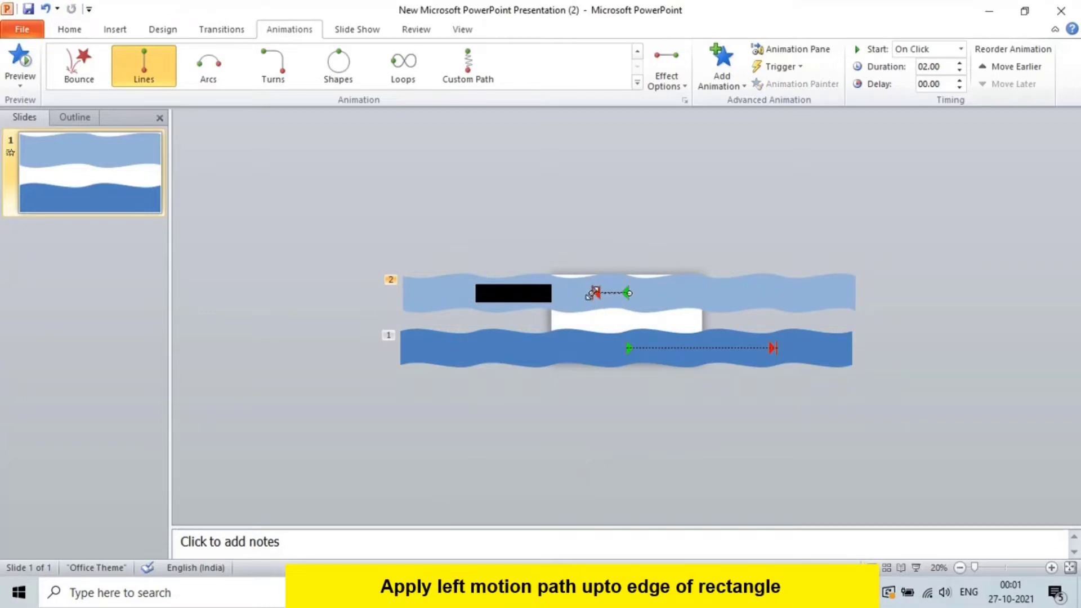
pyautogui.moveTo(557, 295); pyautogui.dragTo(477, 292)
pyautogui.click(415, 242)
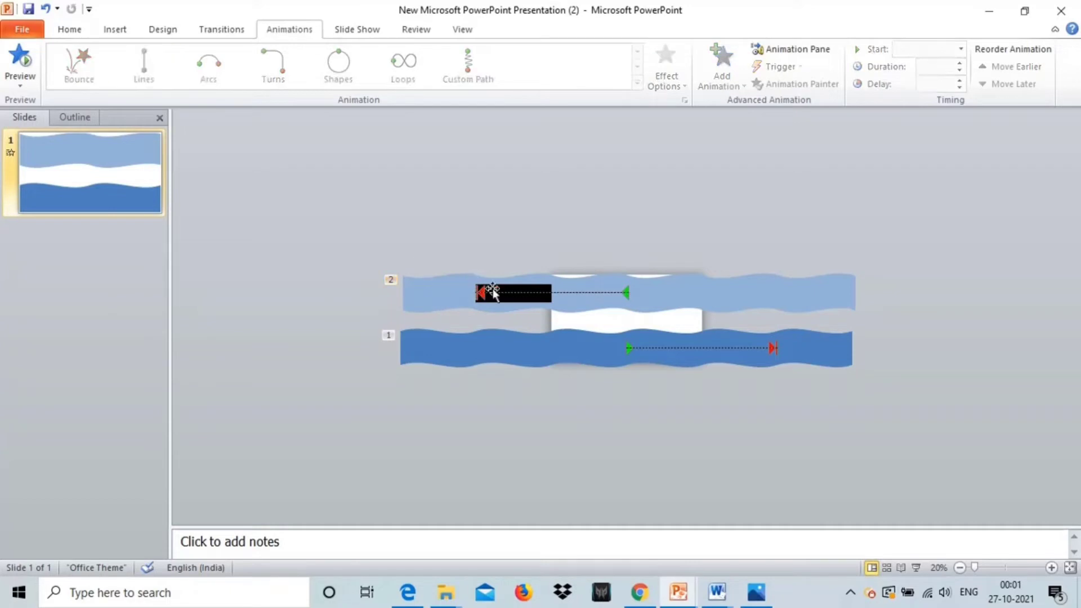
pyautogui.click(494, 299)
pyautogui.press('Delete')
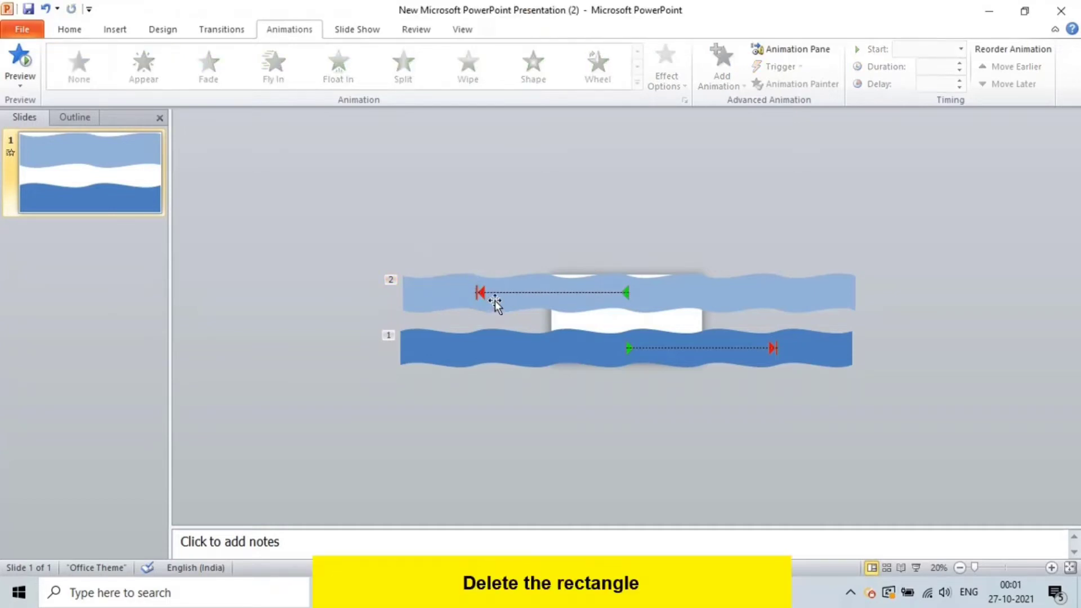
pyautogui.click(782, 52)
# Step: Set both wave animations, Group 7 and Group 9, to start With Previous
pyautogui.click(922, 175)
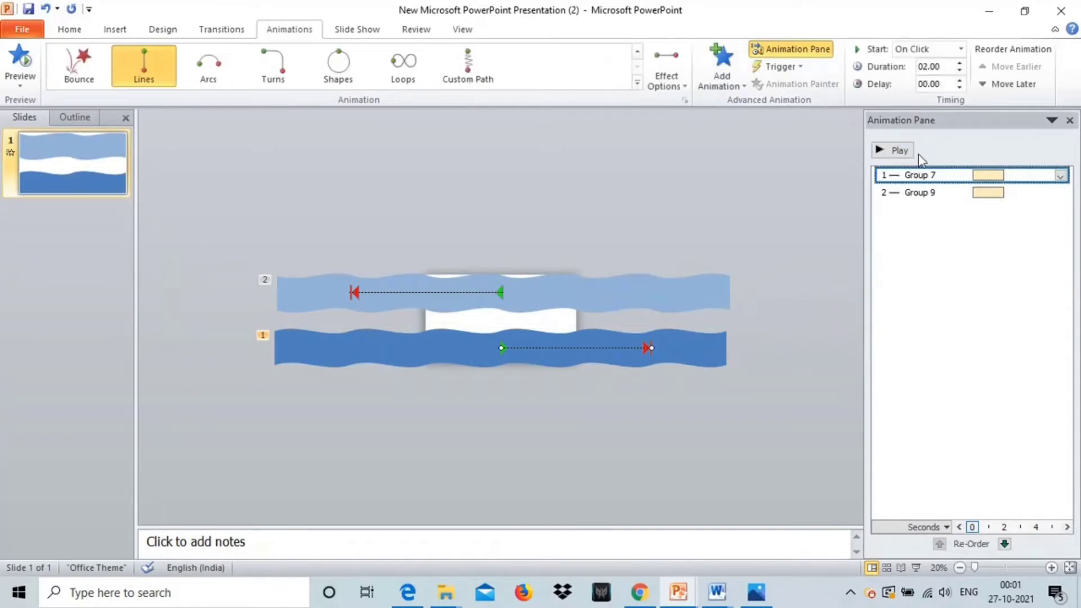
pyautogui.click(961, 49)
pyautogui.click(924, 80)
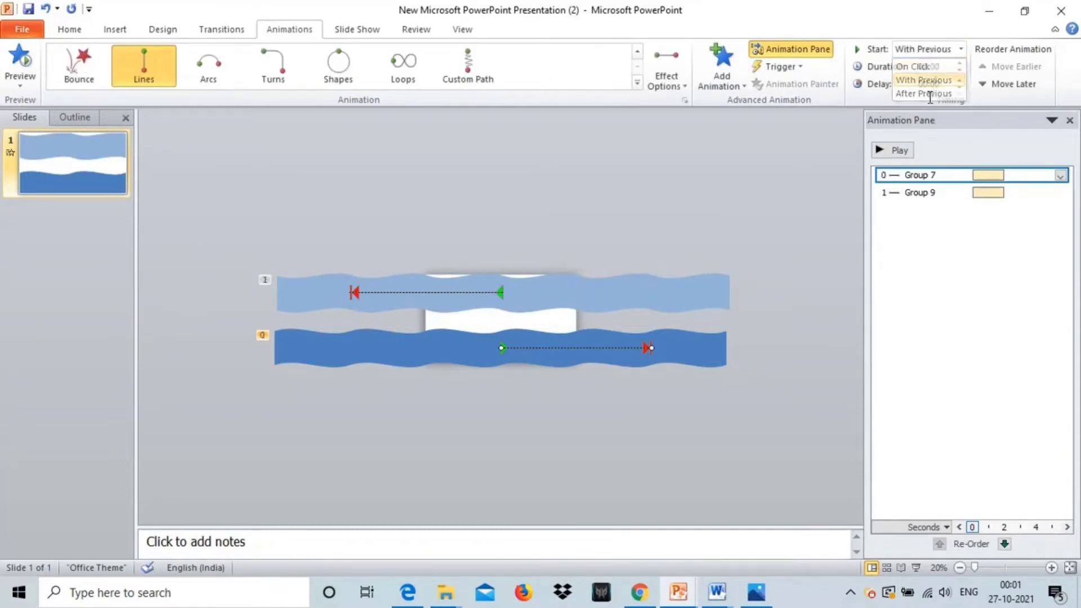
pyautogui.click(961, 49)
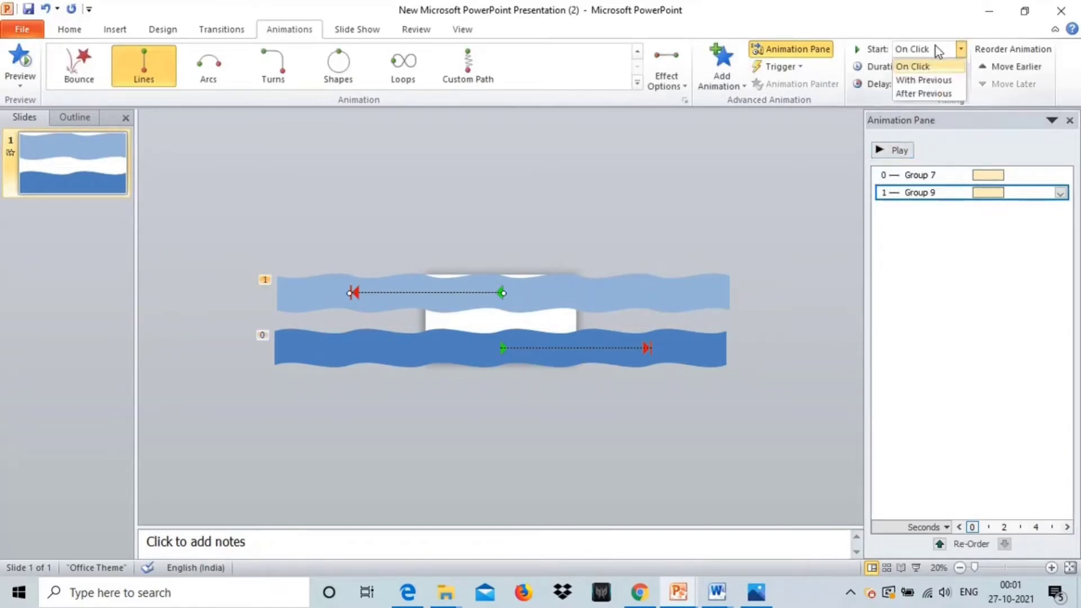
pyautogui.click(923, 80)
# Step: Give Group 7's motion a 0 sec smooth end and repeat it until end of slide
pyautogui.doubleClick(918, 174)
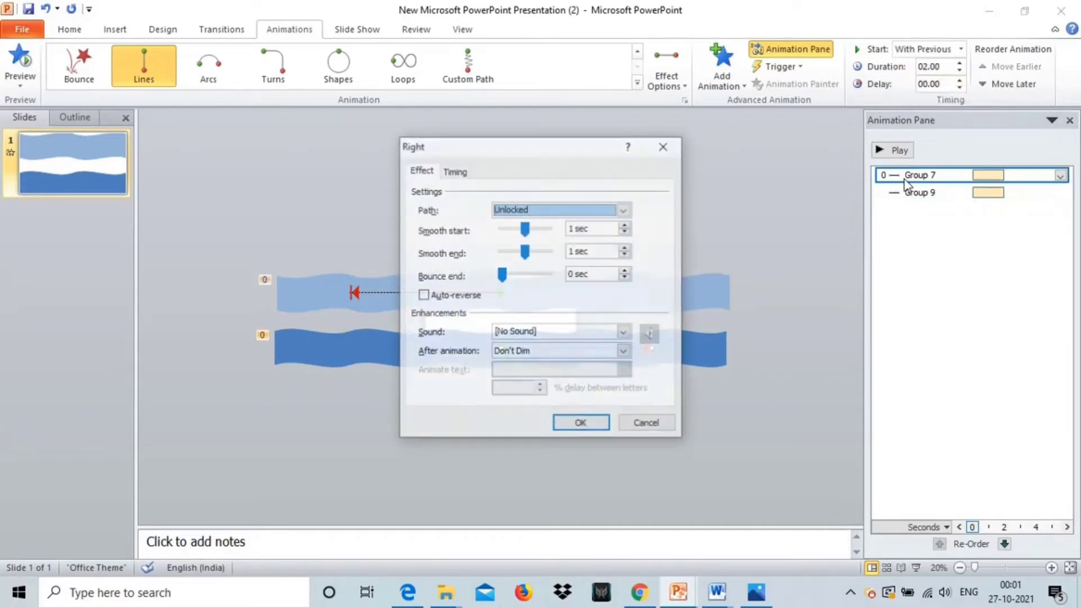
pyautogui.moveTo(523, 248)
pyautogui.mouseDown()
pyautogui.moveTo(501, 252)
pyautogui.moveTo(497, 228)
pyautogui.mouseUp()
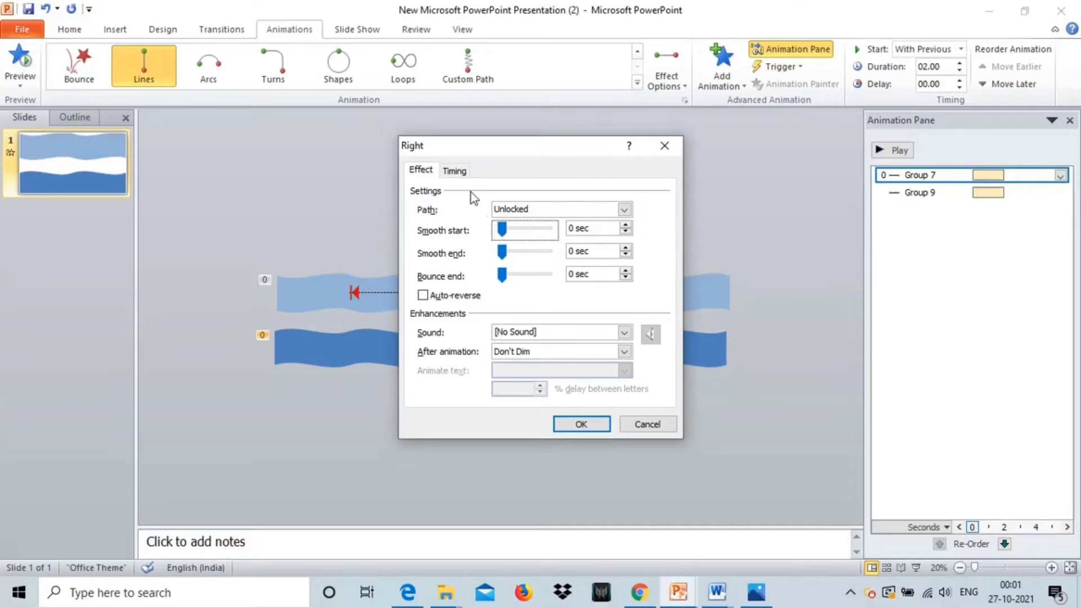
pyautogui.click(455, 170)
pyautogui.click(561, 250)
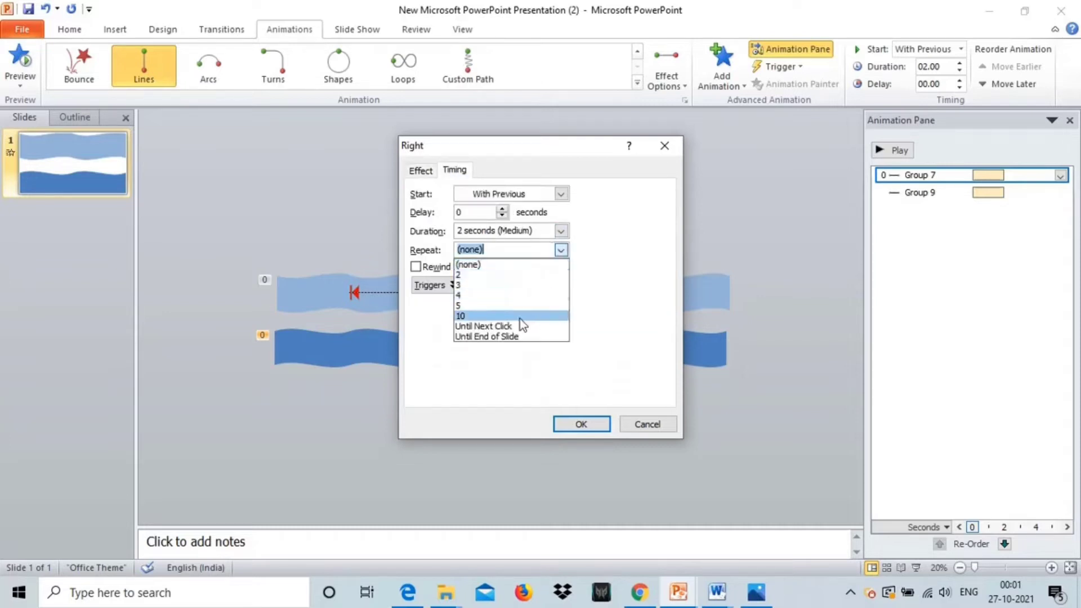
pyautogui.click(511, 336)
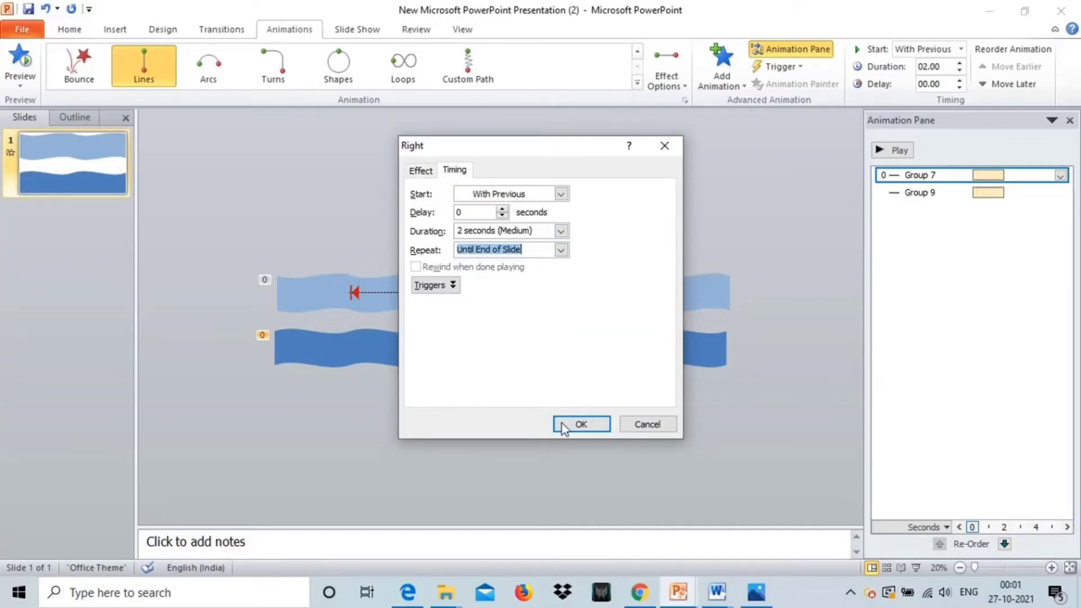
pyautogui.click(581, 424)
# Step: Remove Group 9's smooth start and end and repeat it until end of slide
pyautogui.doubleClick(929, 193)
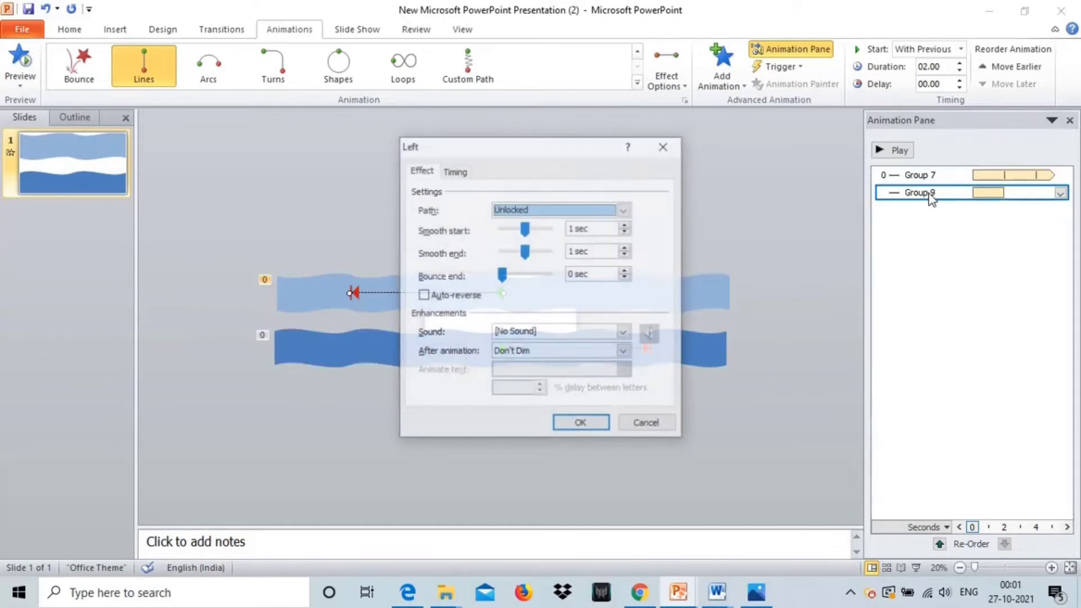
pyautogui.moveTo(528, 234)
pyautogui.mouseDown()
pyautogui.moveTo(504, 231)
pyautogui.moveTo(501, 252)
pyautogui.mouseUp()
pyautogui.click(458, 173)
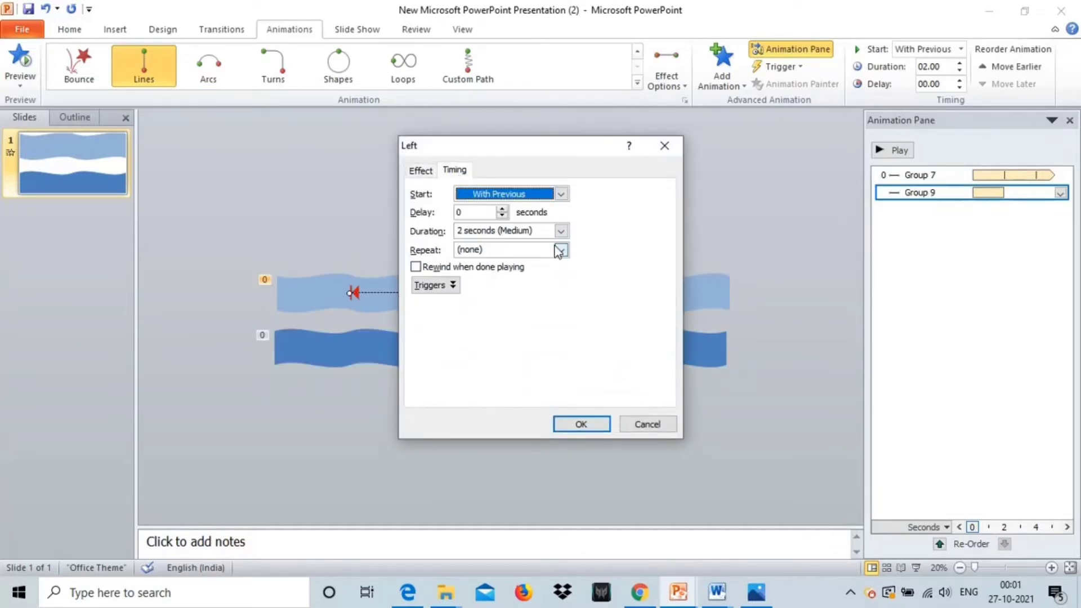
pyautogui.click(559, 249)
pyautogui.click(488, 337)
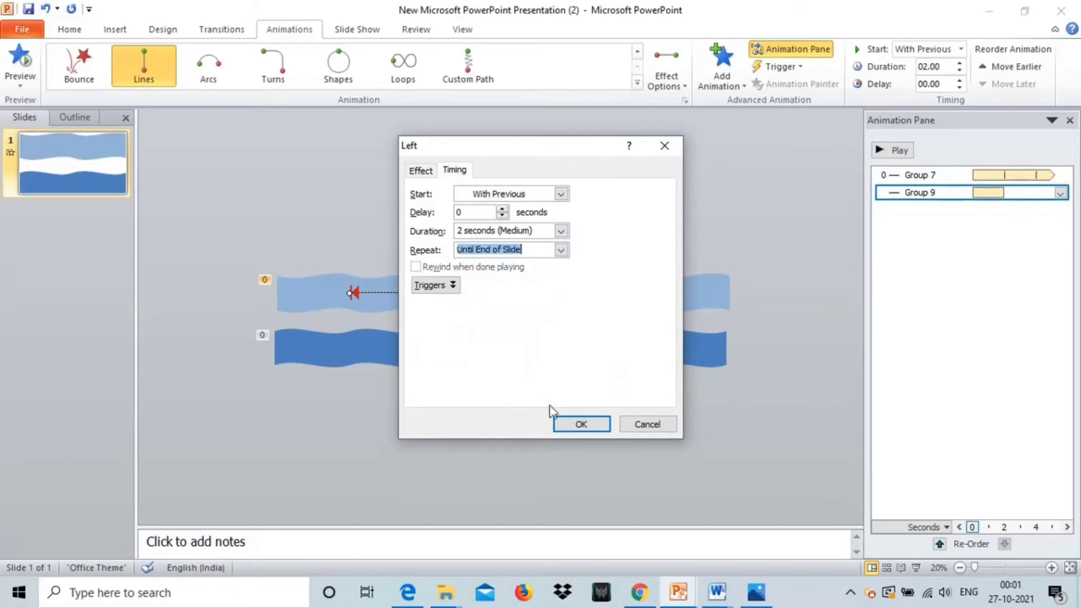
pyautogui.click(595, 427)
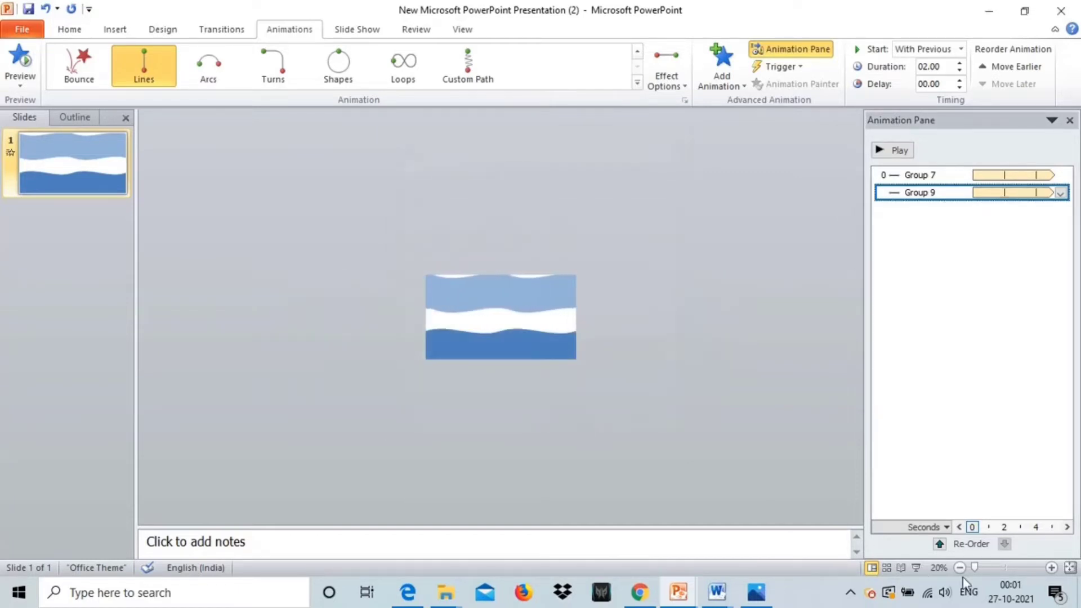
# Step: Preview the slide show to check the wave animations
pyautogui.click(918, 567)
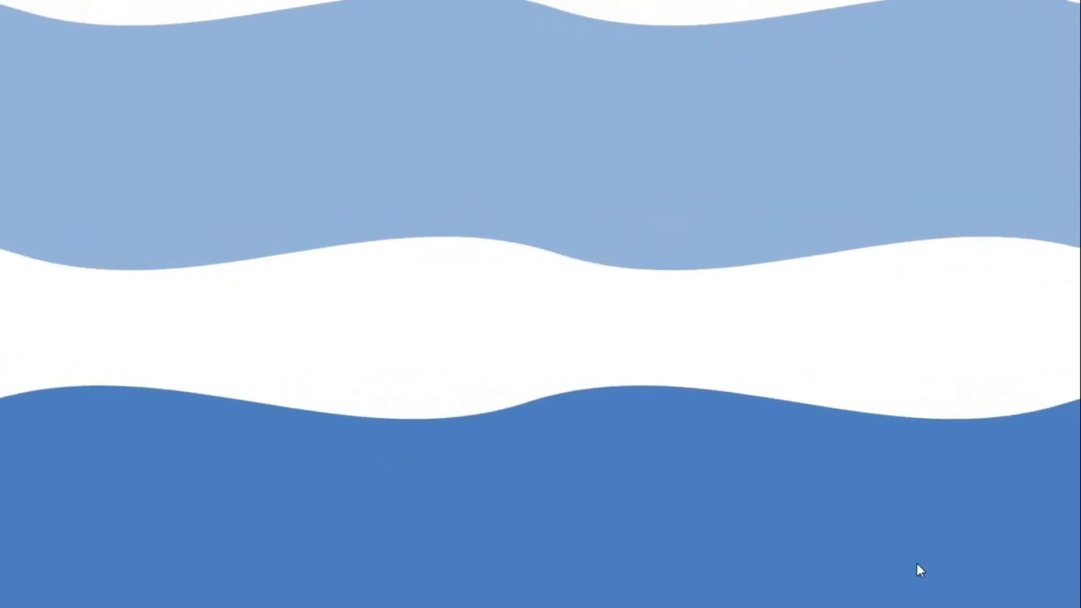
pyautogui.press('Escape')
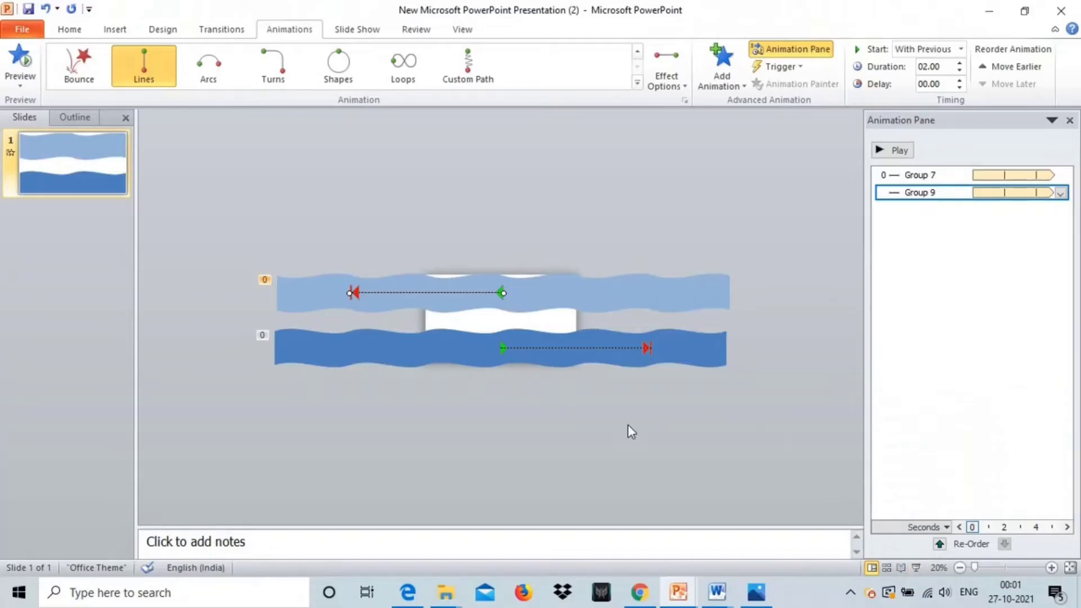
pyautogui.click(631, 431)
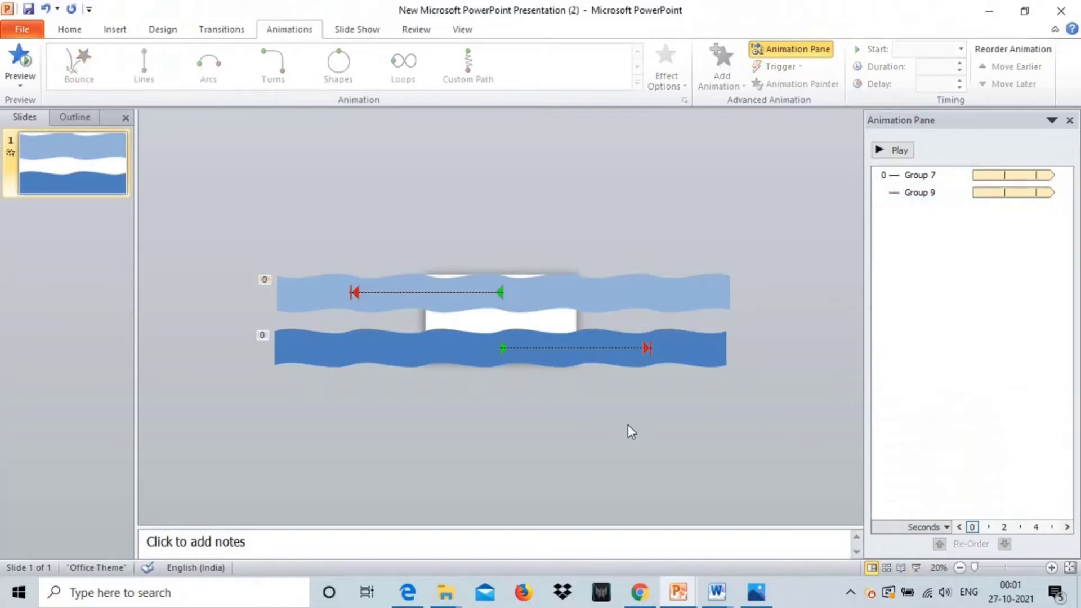
# Step: Zoom in and drag the upper wave group down over the lower wave, then preview again
pyautogui.click(1052, 567)
pyautogui.click(1052, 567)
pyautogui.click(1052, 568)
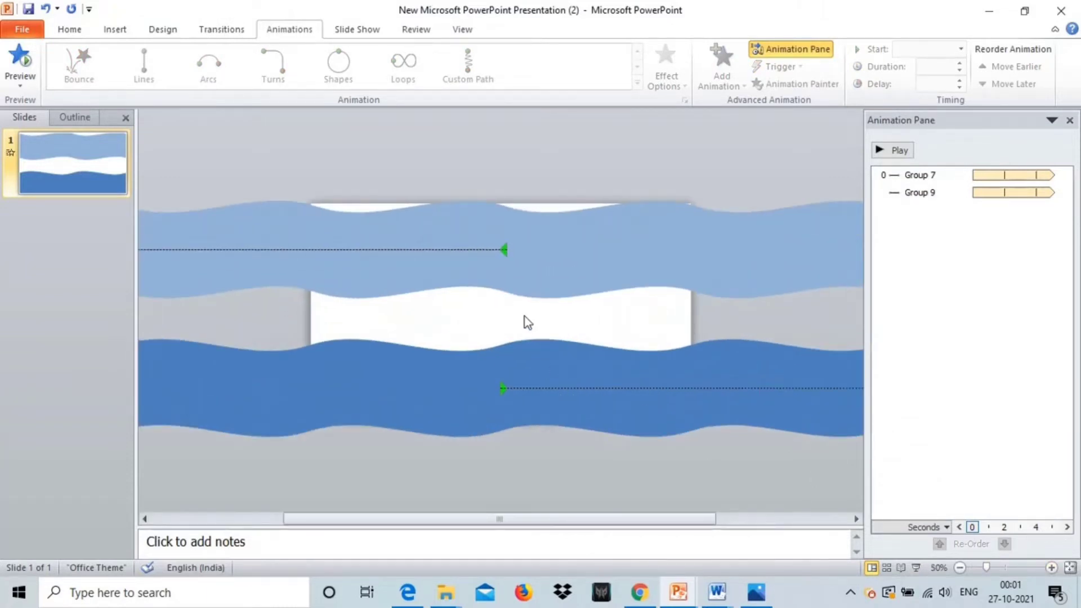
pyautogui.moveTo(570, 280); pyautogui.dragTo(575, 405)
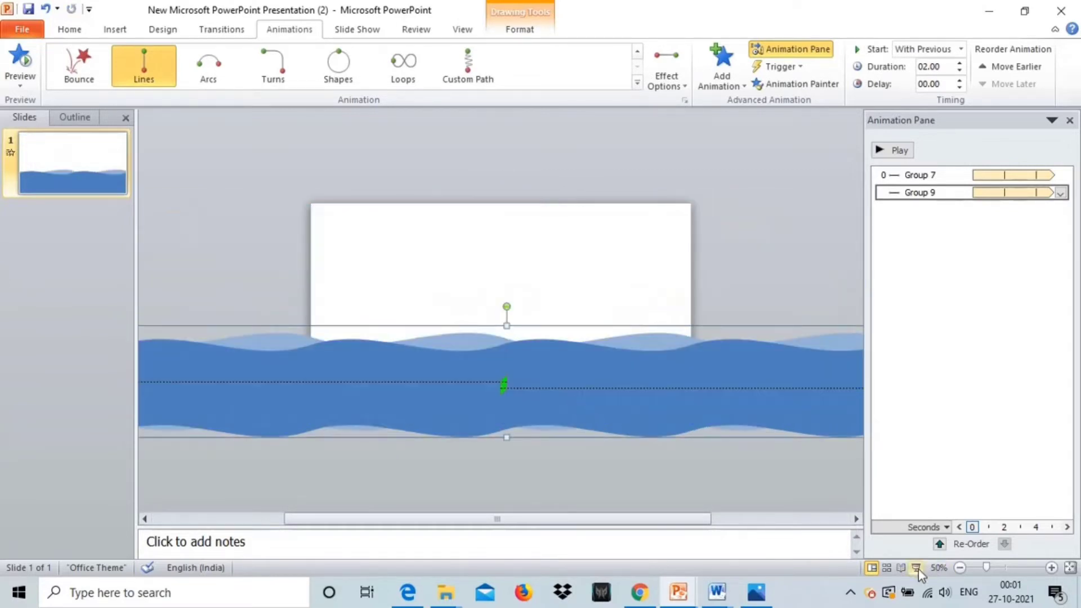
pyautogui.click(918, 568)
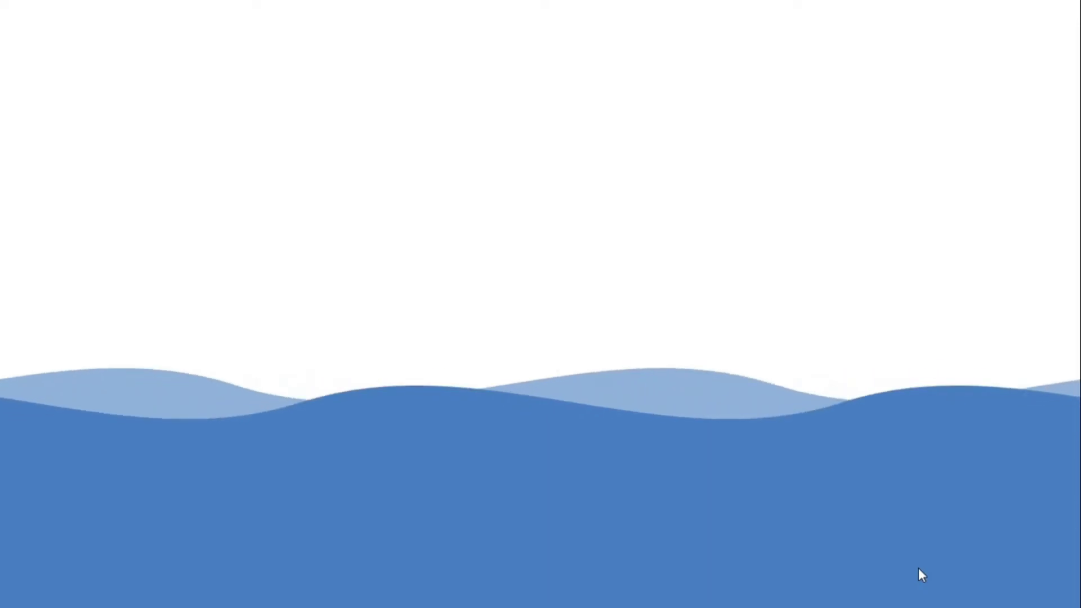
pyautogui.press('Escape')
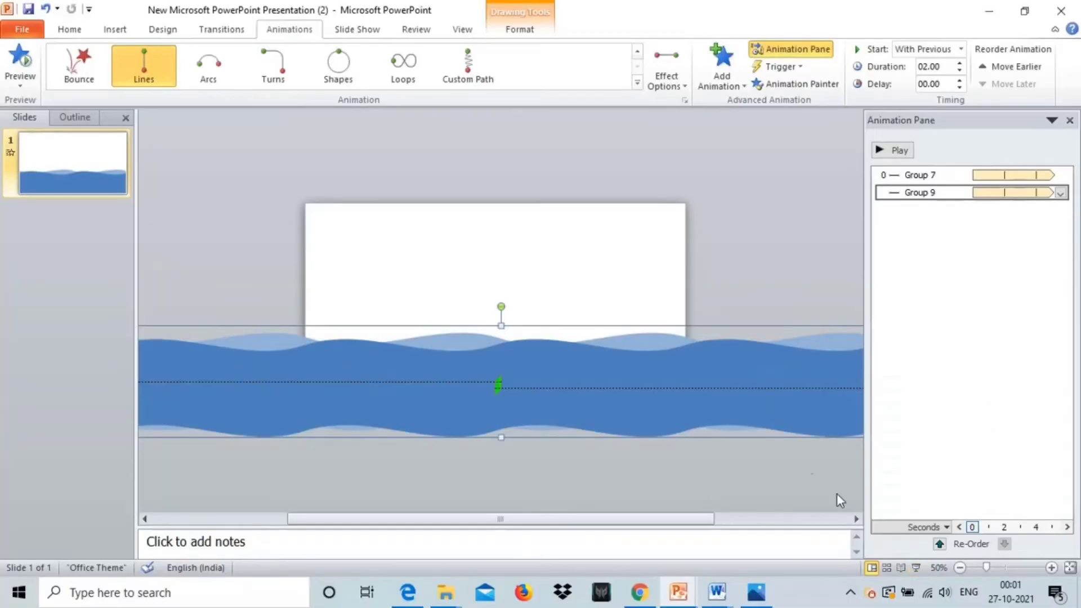
pyautogui.click(622, 374)
# Step: Give the front wave group, Group 7, a solid fill with 15% transparency
pyautogui.doubleClick(623, 373)
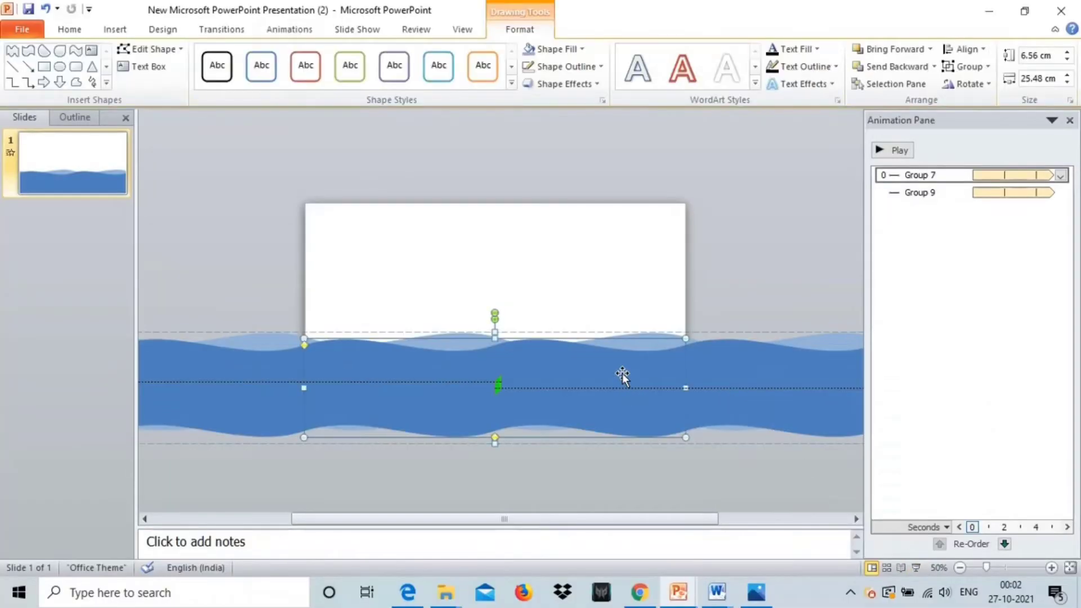
pyautogui.click(749, 265)
pyautogui.click(720, 352)
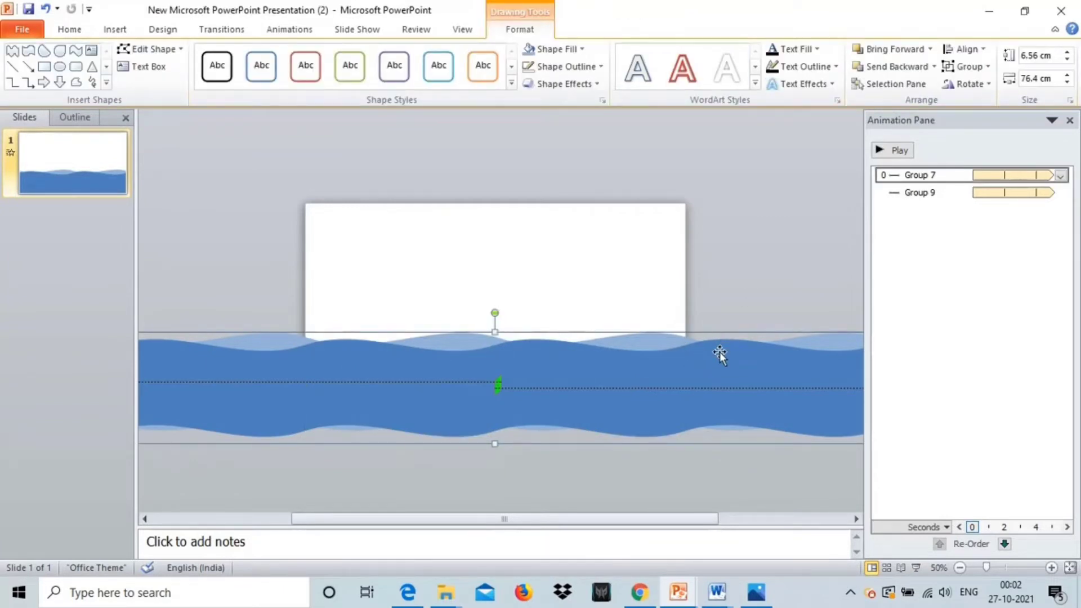
pyautogui.rightClick(719, 354)
pyautogui.click(766, 549)
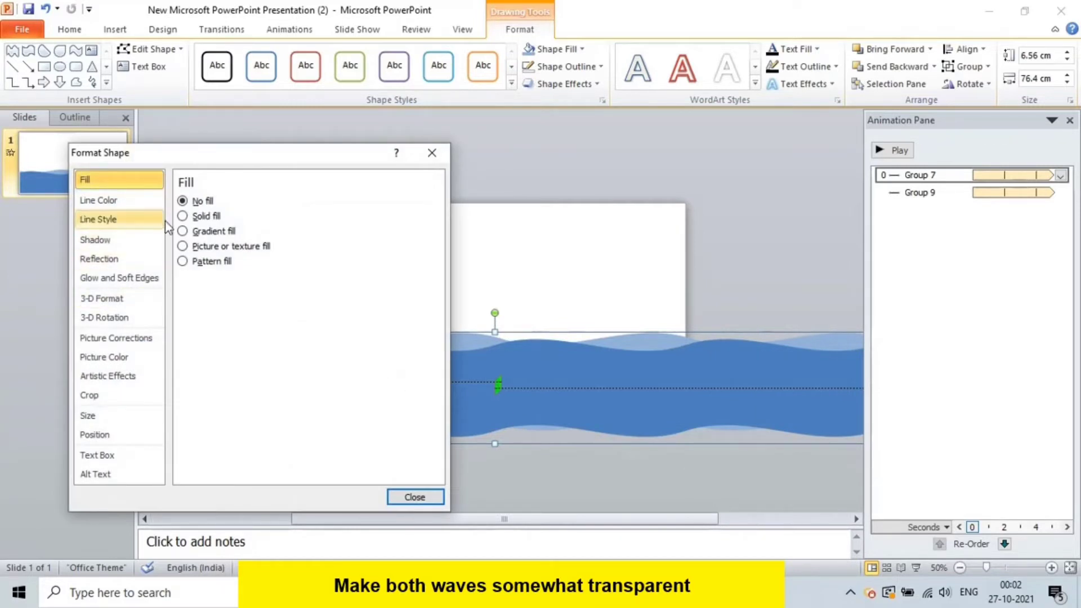
pyautogui.click(182, 215)
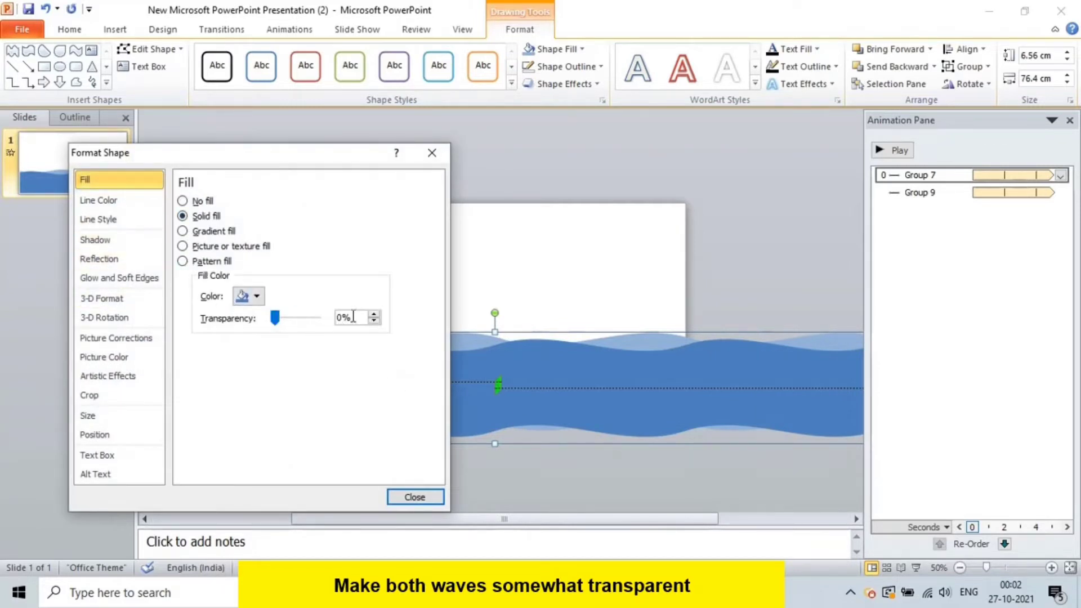
pyautogui.moveTo(354, 317); pyautogui.dragTo(332, 319)
pyautogui.write('15')
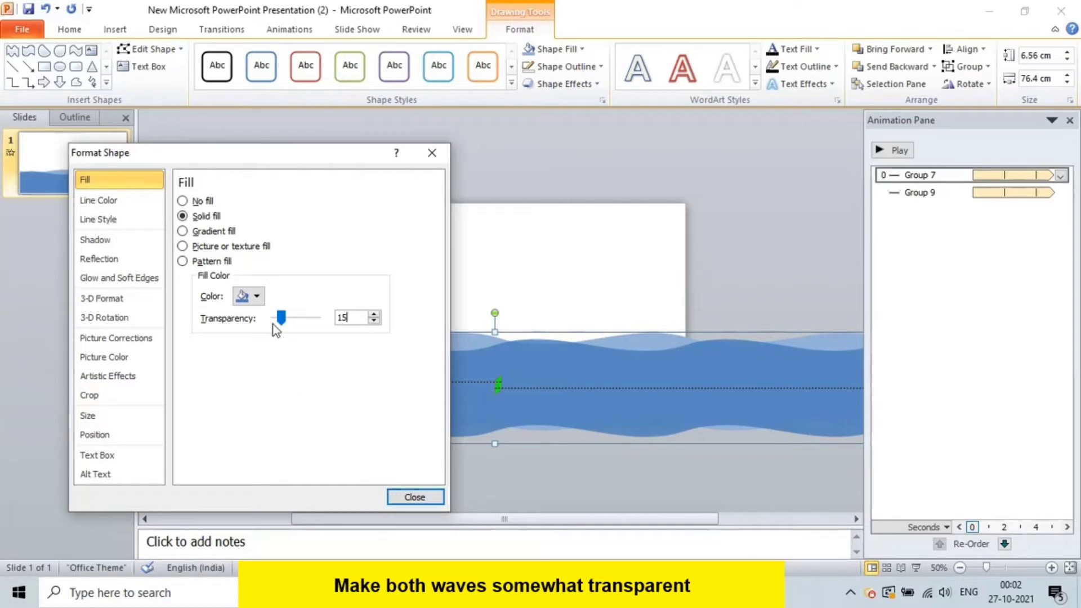
pyautogui.click(415, 495)
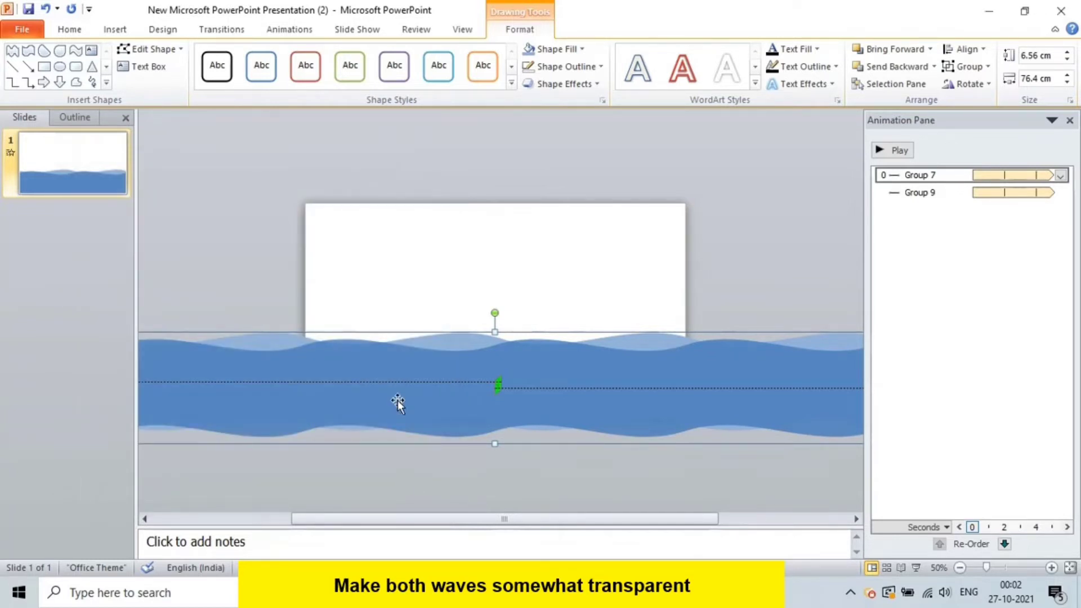
# Step: Set the second wave group, Group 9, to about 10% fill transparency
pyautogui.click(453, 337)
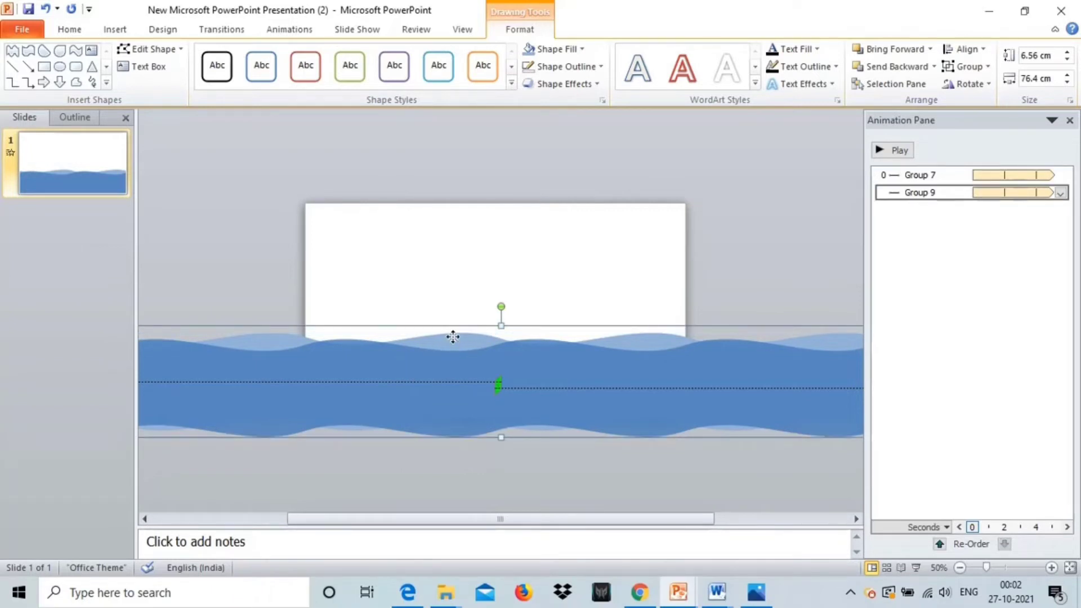
pyautogui.rightClick(453, 337)
pyautogui.click(486, 537)
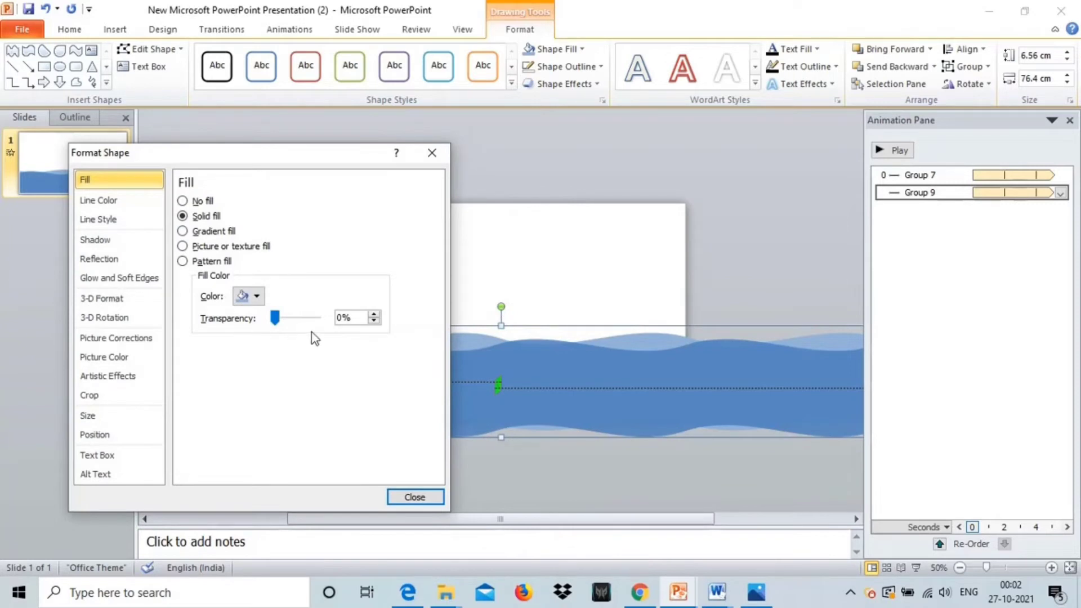
pyautogui.moveTo(278, 326); pyautogui.dragTo(283, 319)
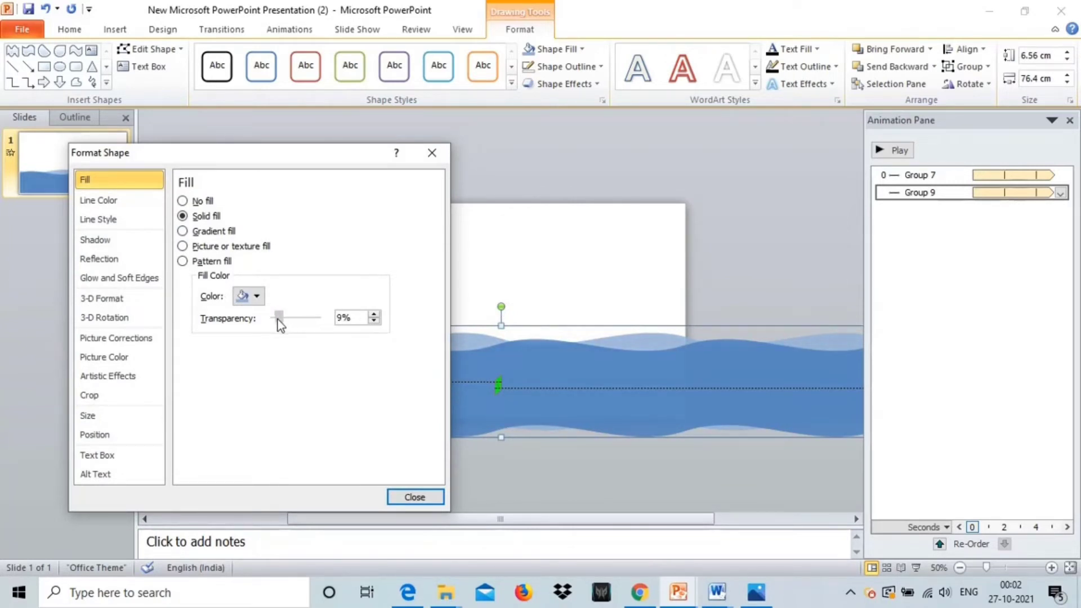
pyautogui.moveTo(279, 318); pyautogui.dragTo(278, 319)
pyautogui.click(411, 497)
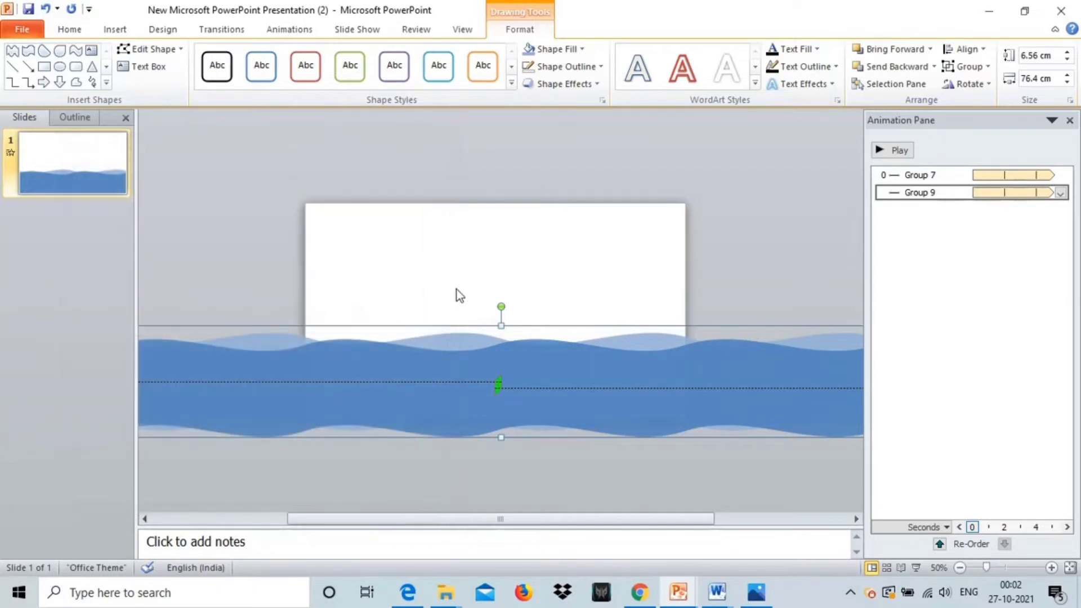
pyautogui.click(458, 290)
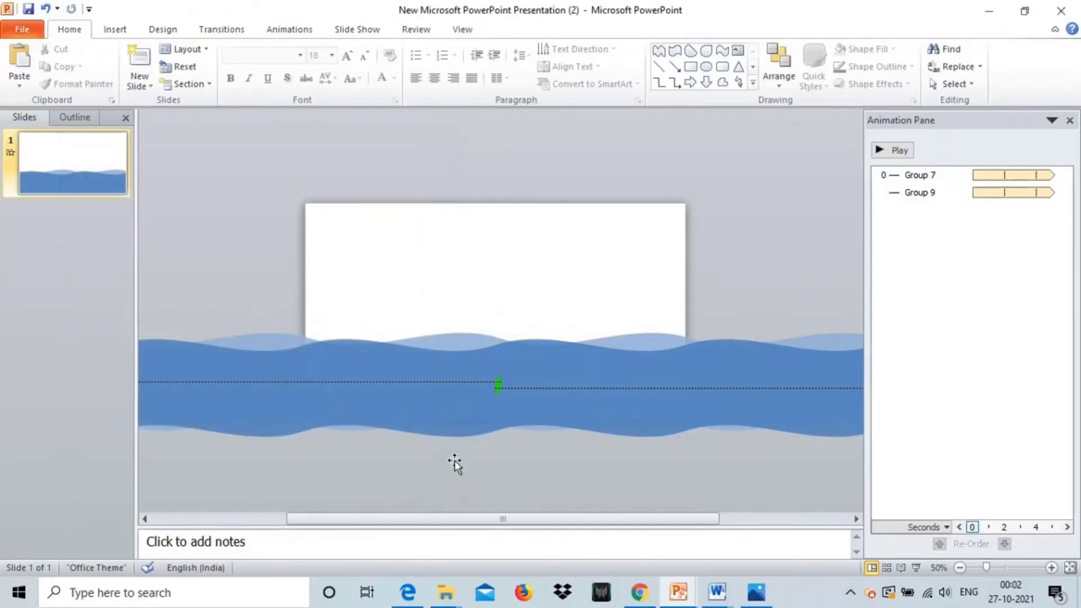
# Step: Draw a freeform mountain with a slope rising right, a vertical right edge and a closed base
pyautogui.hotkey('alt', 'n')
pyautogui.click(218, 85)
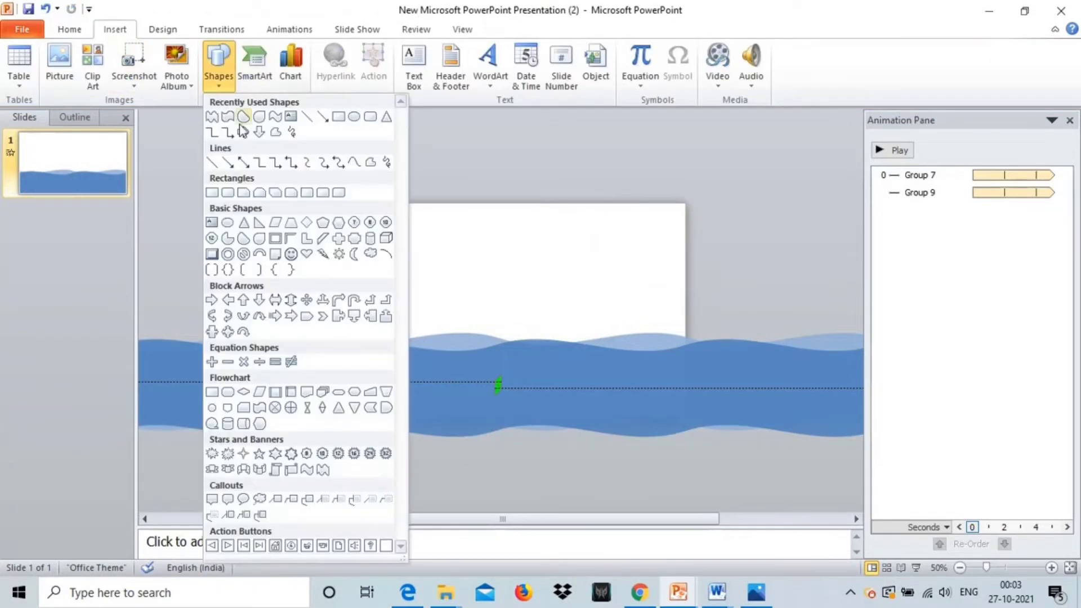
pyautogui.click(371, 163)
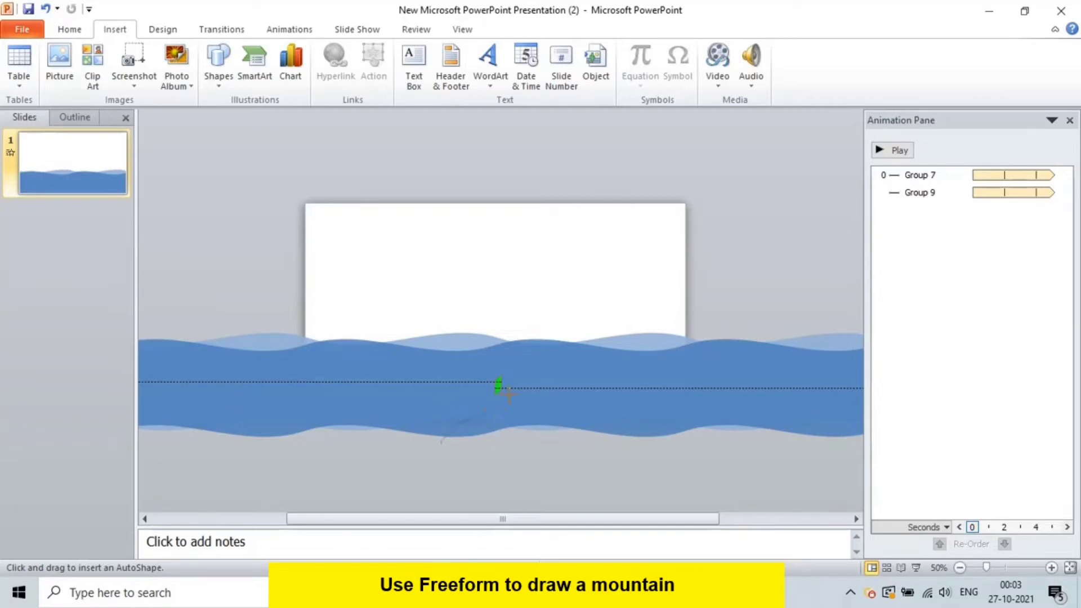
pyautogui.moveTo(563, 345); pyautogui.dragTo(694, 260)
pyautogui.click(697, 455)
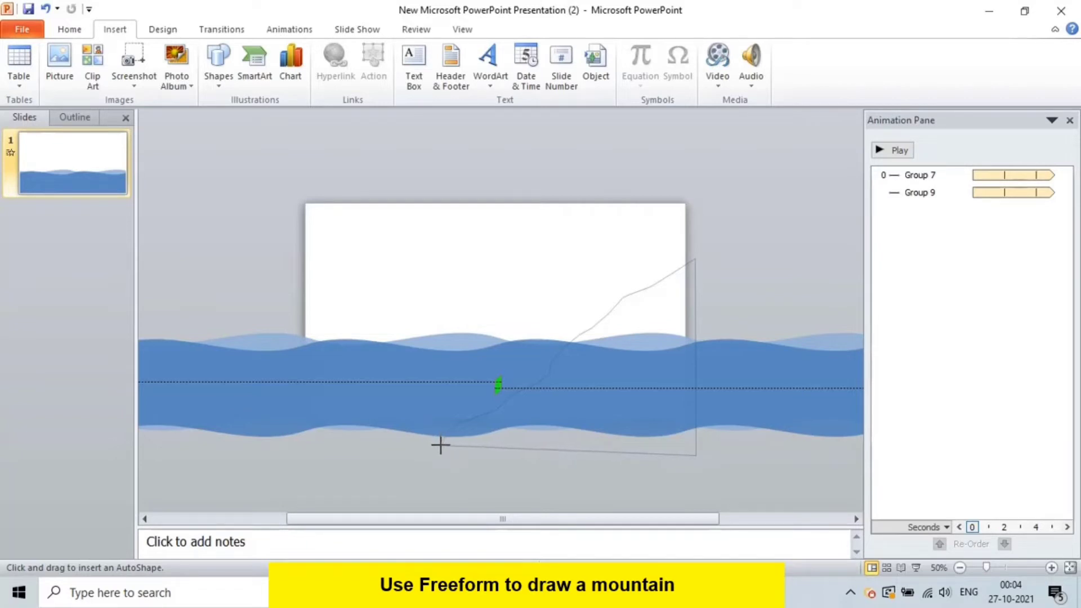
pyautogui.click(440, 443)
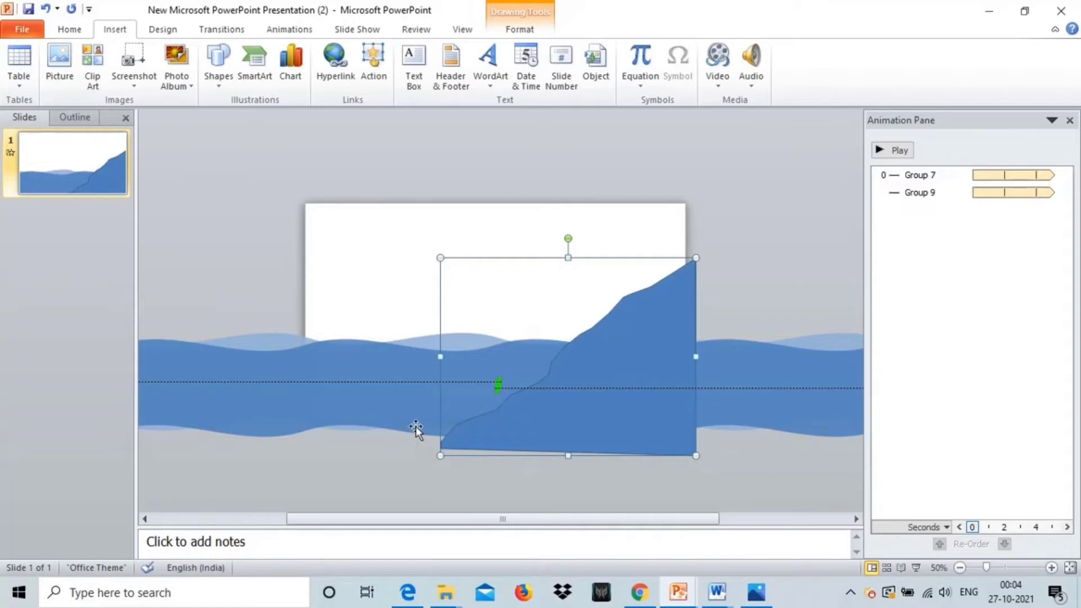
# Step: Fill the mountain shape with the rocky sea photo as a picture fill
pyautogui.rightClick(642, 304)
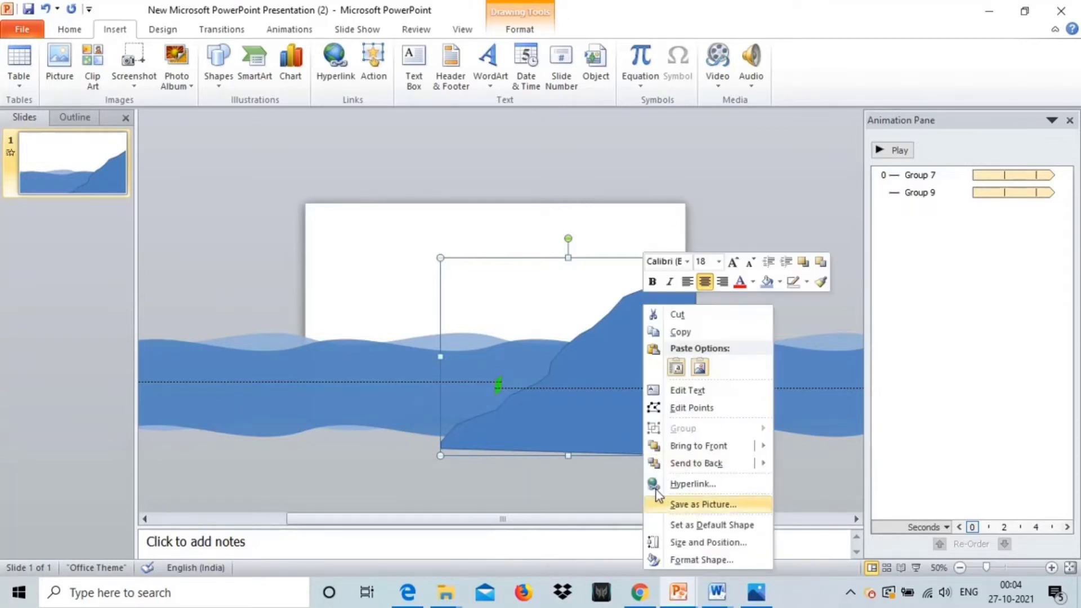
pyautogui.click(668, 558)
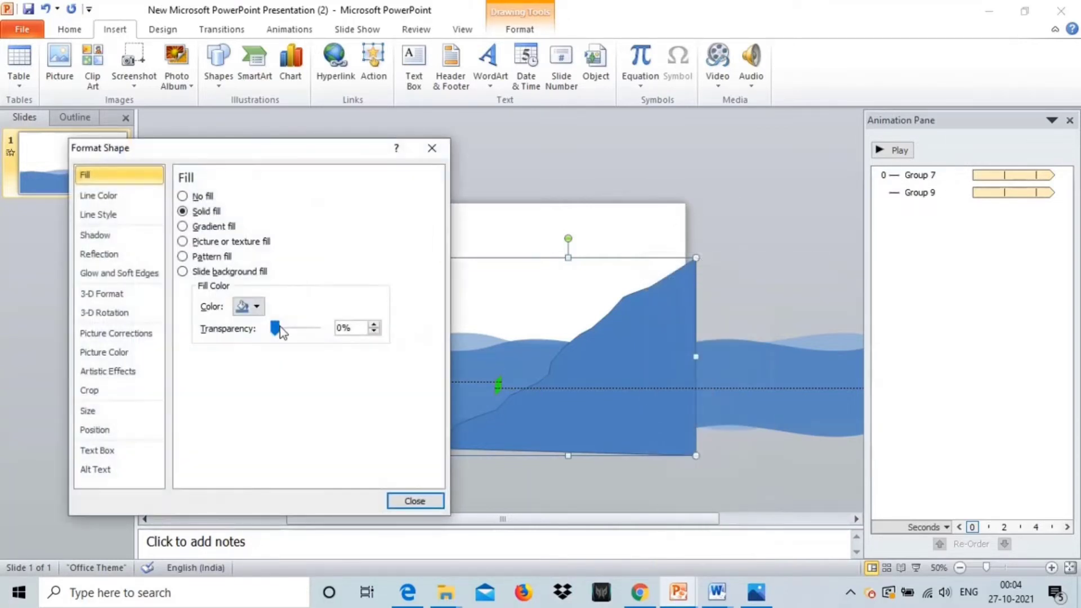
pyautogui.click(213, 244)
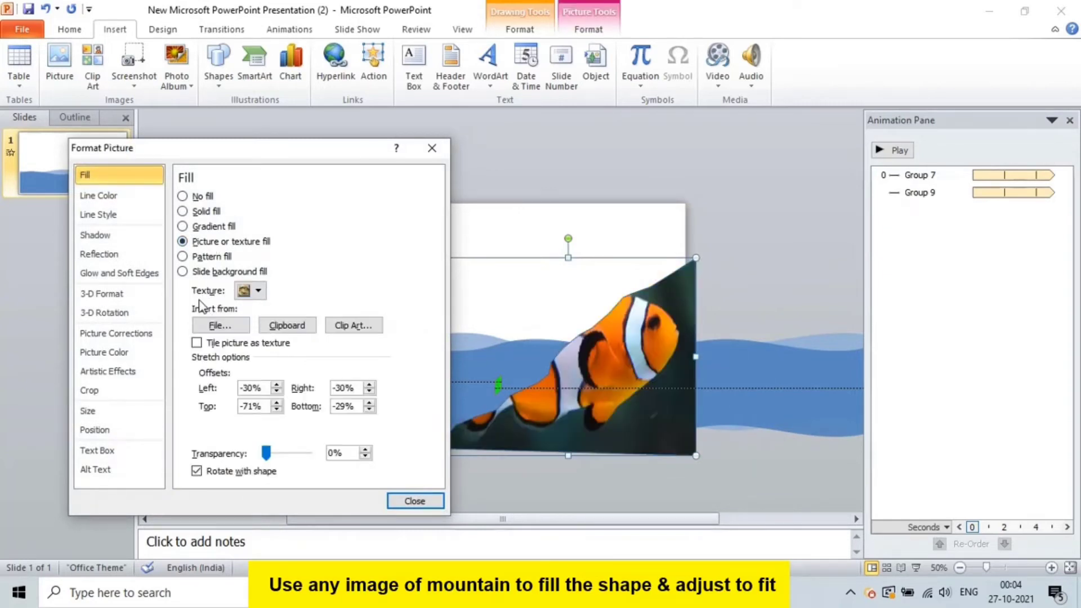
pyautogui.click(219, 327)
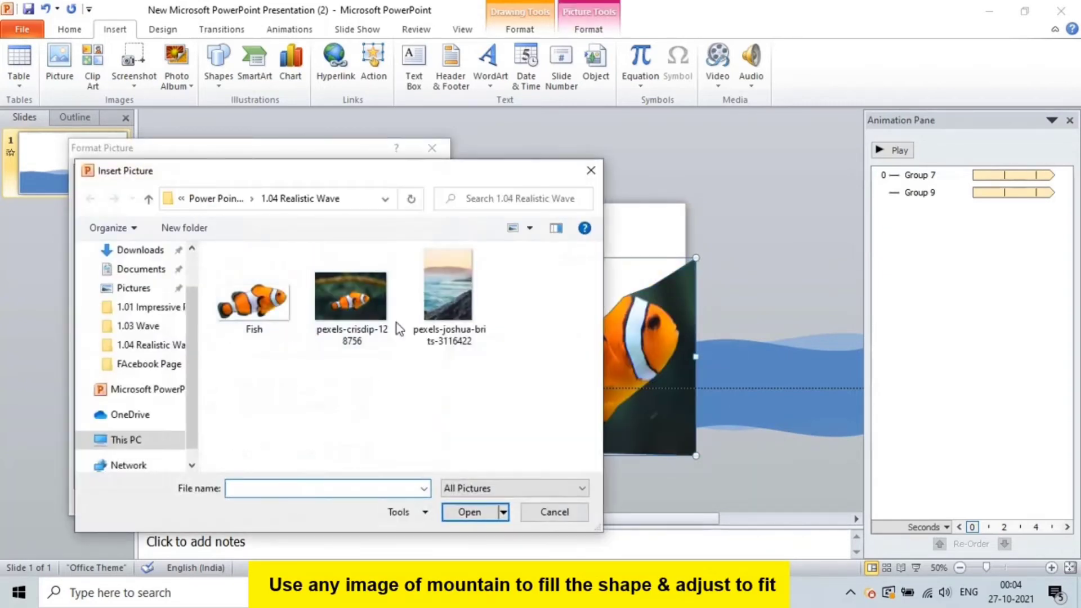
pyautogui.doubleClick(443, 302)
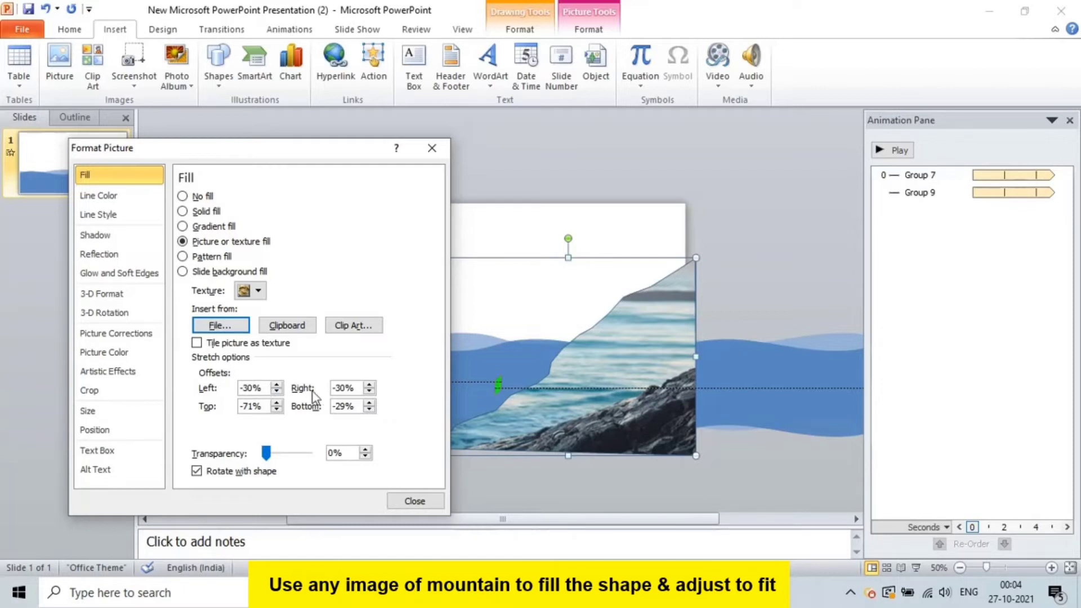
# Step: Set the picture's Right and Bottom offsets to 0% and the Top offset to about -100%
pyautogui.moveTo(356, 389); pyautogui.dragTo(295, 381)
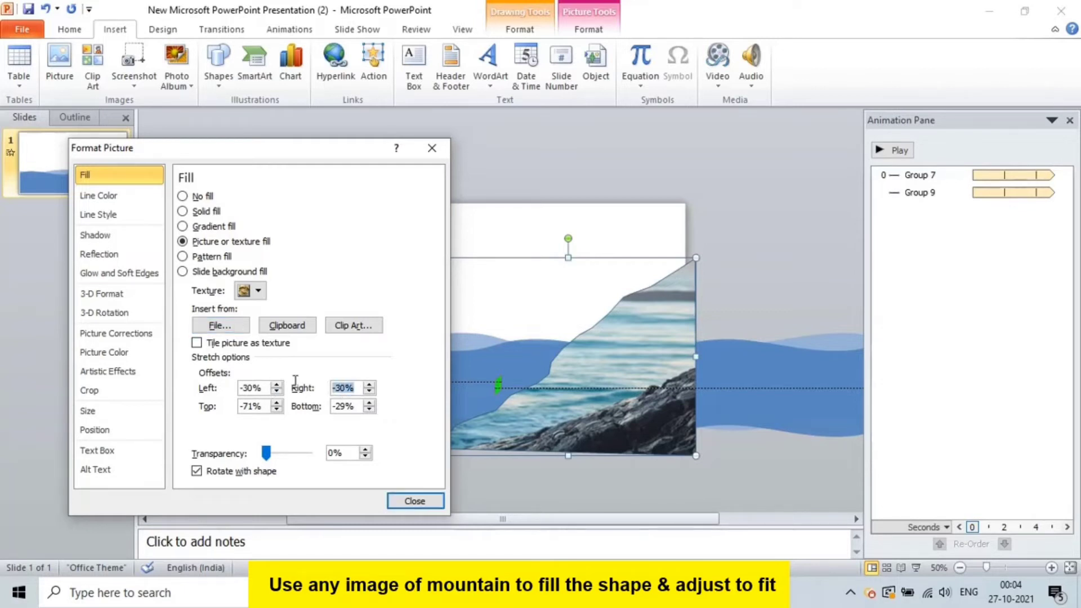
pyautogui.write('0')
pyautogui.moveTo(355, 407); pyautogui.dragTo(312, 414)
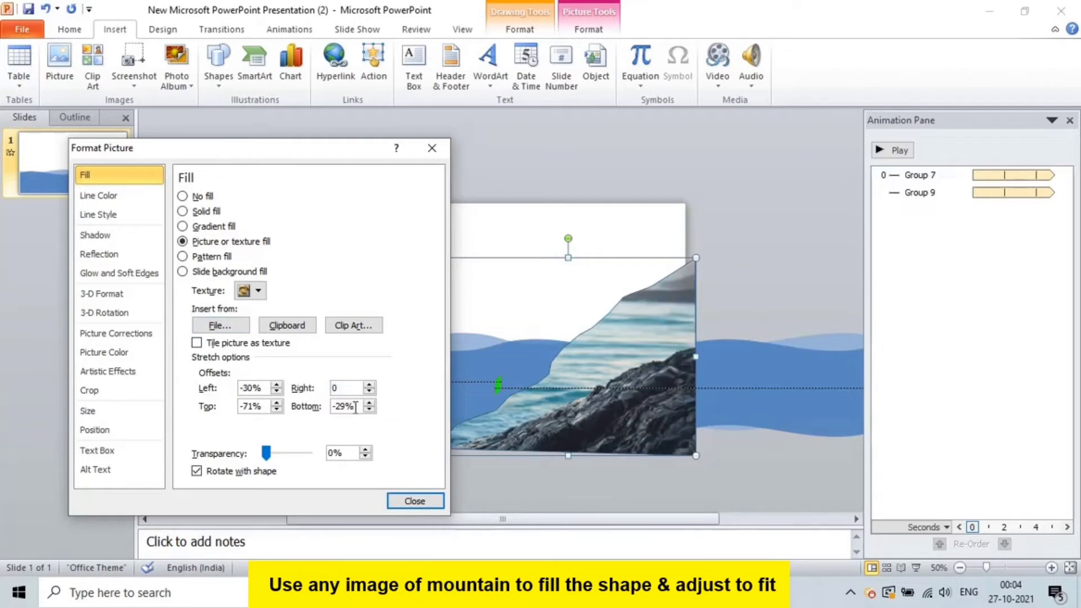
pyautogui.write('0')
pyautogui.click(262, 406)
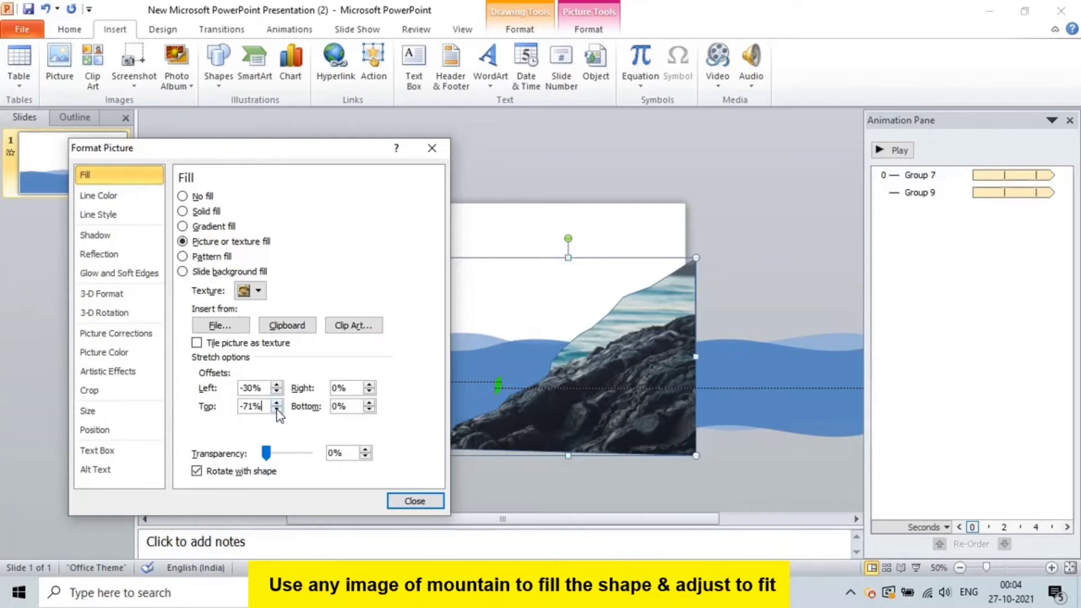
pyautogui.click(276, 403)
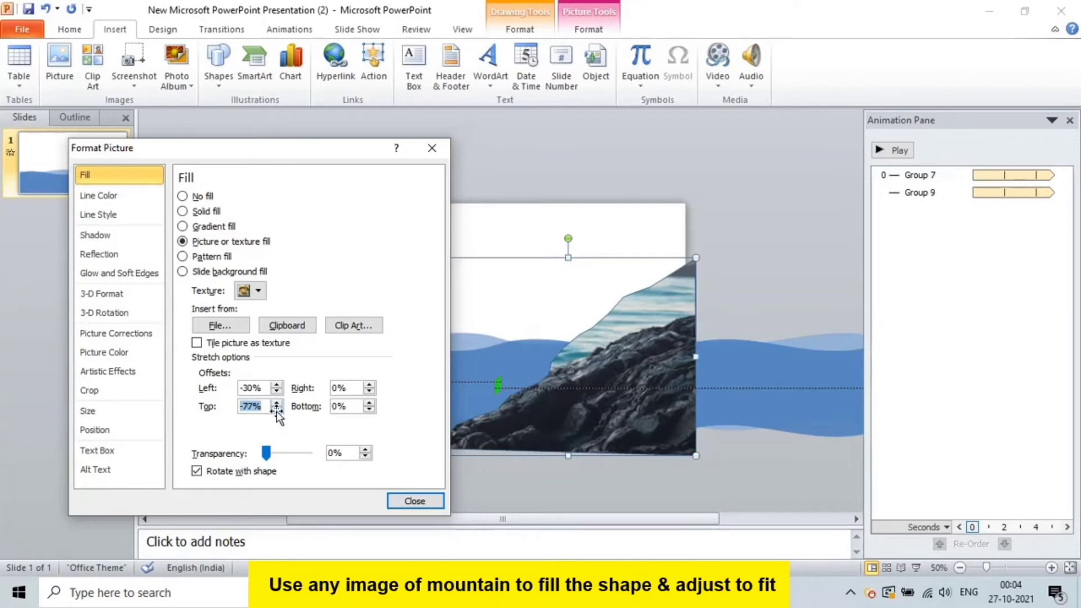
pyautogui.click(277, 410)
pyautogui.click(276, 410)
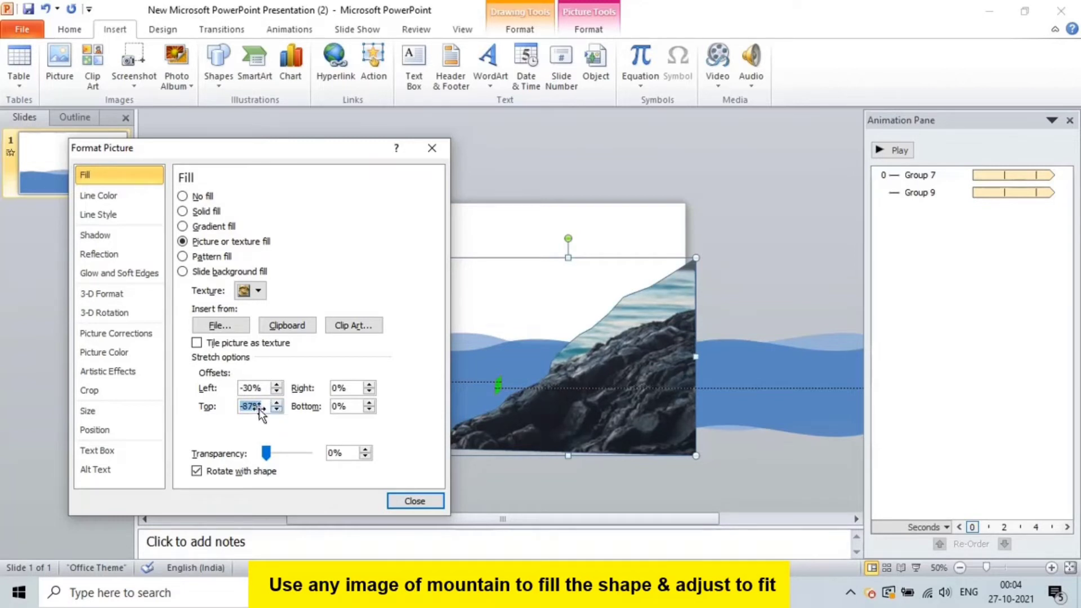
pyautogui.click(251, 405)
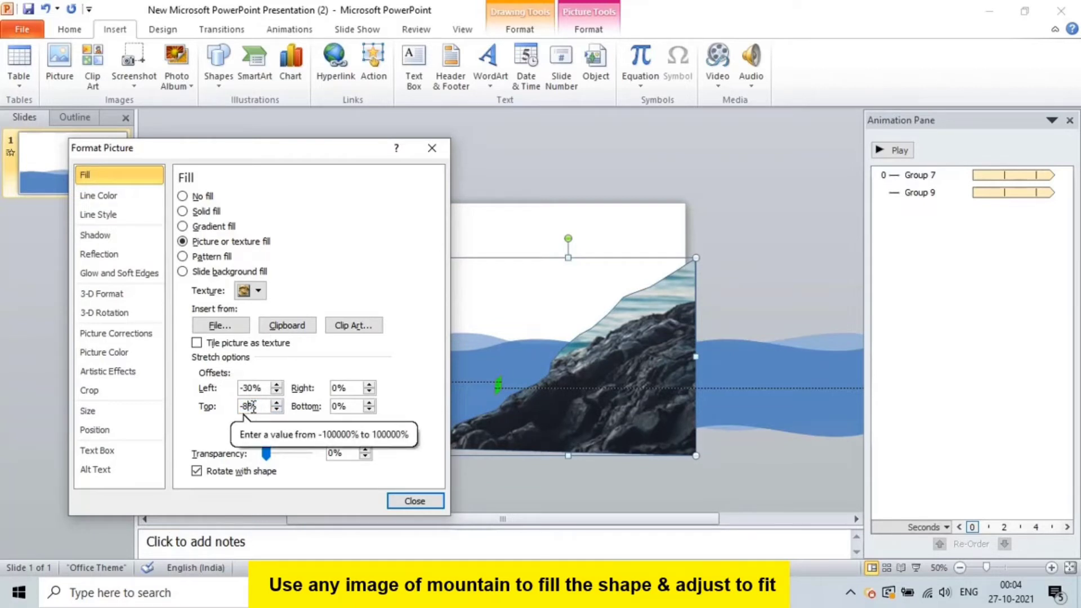
pyautogui.press('BackSpace')
pyautogui.write('100')
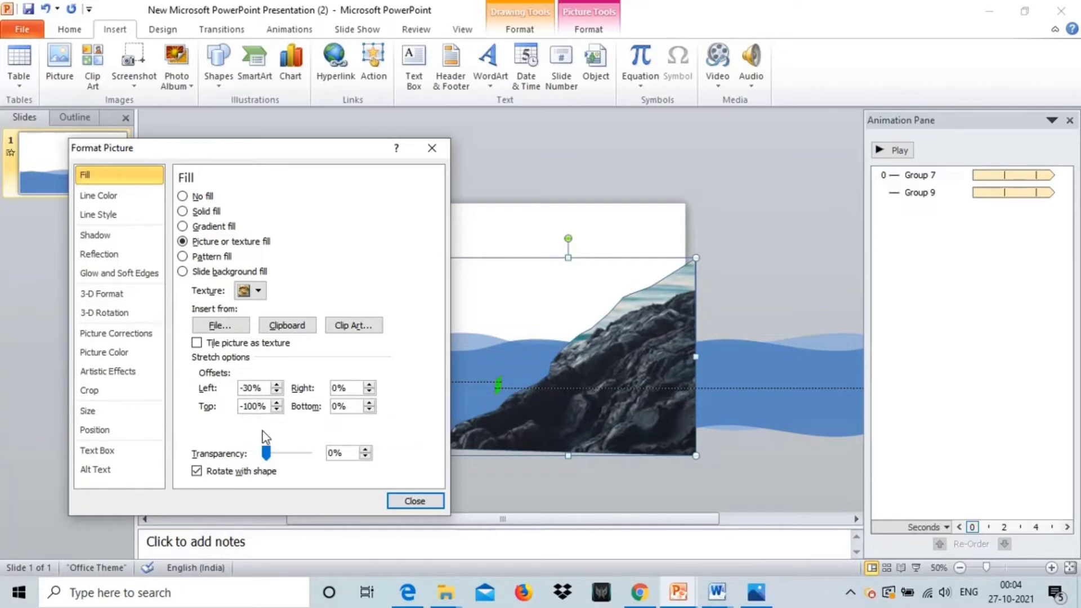
pyautogui.press('BackSpace')
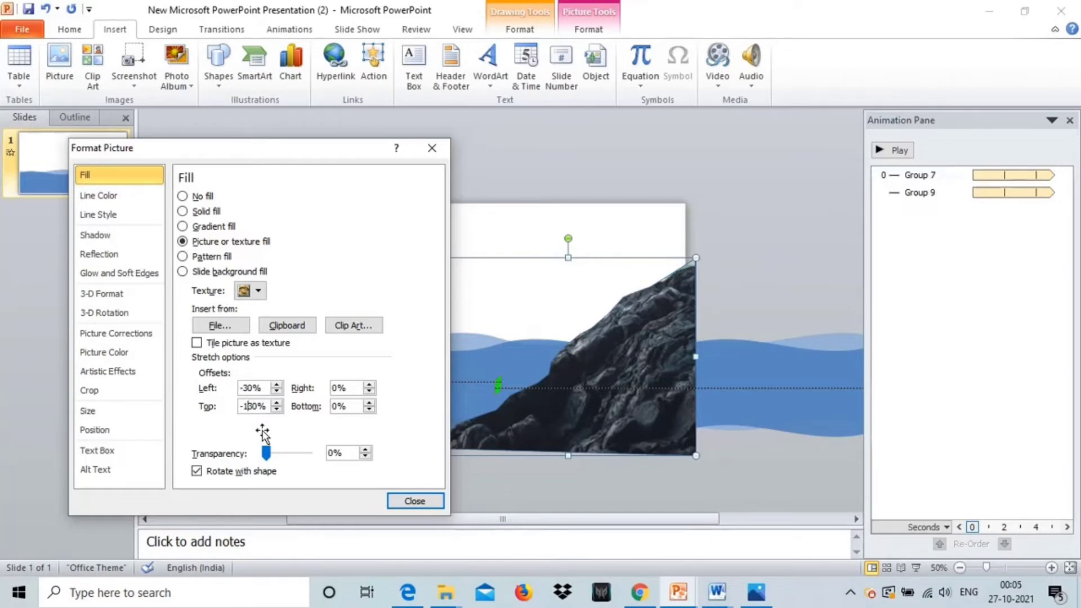
pyautogui.click(560, 202)
# Step: Send the rock shape to the back behind the waves, then search Windows for 'paint'
pyautogui.click(606, 367)
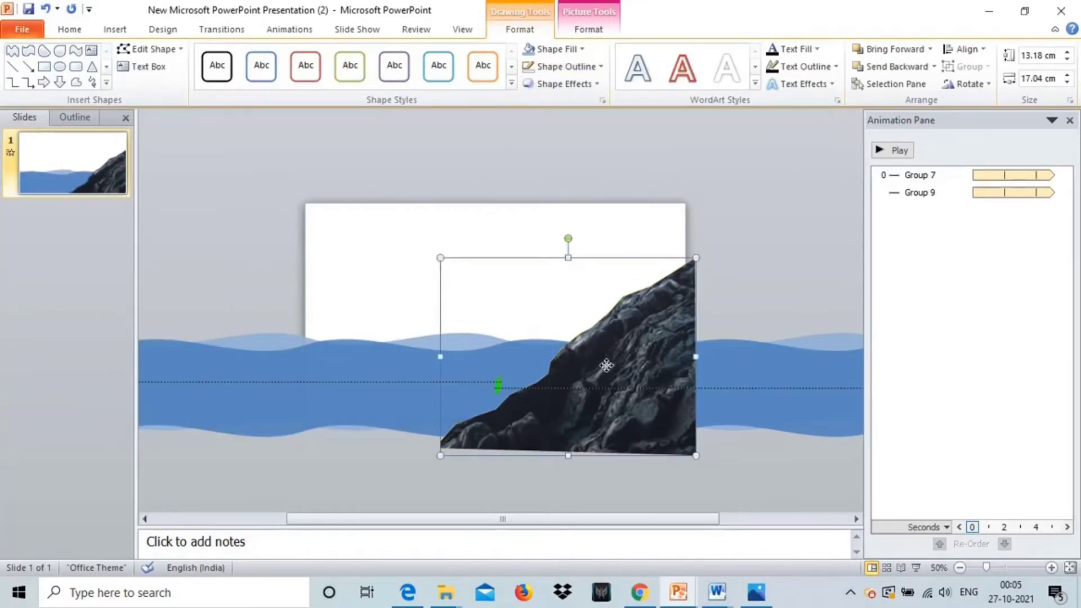
pyautogui.rightClick(606, 367)
pyautogui.click(568, 262)
pyautogui.click(491, 227)
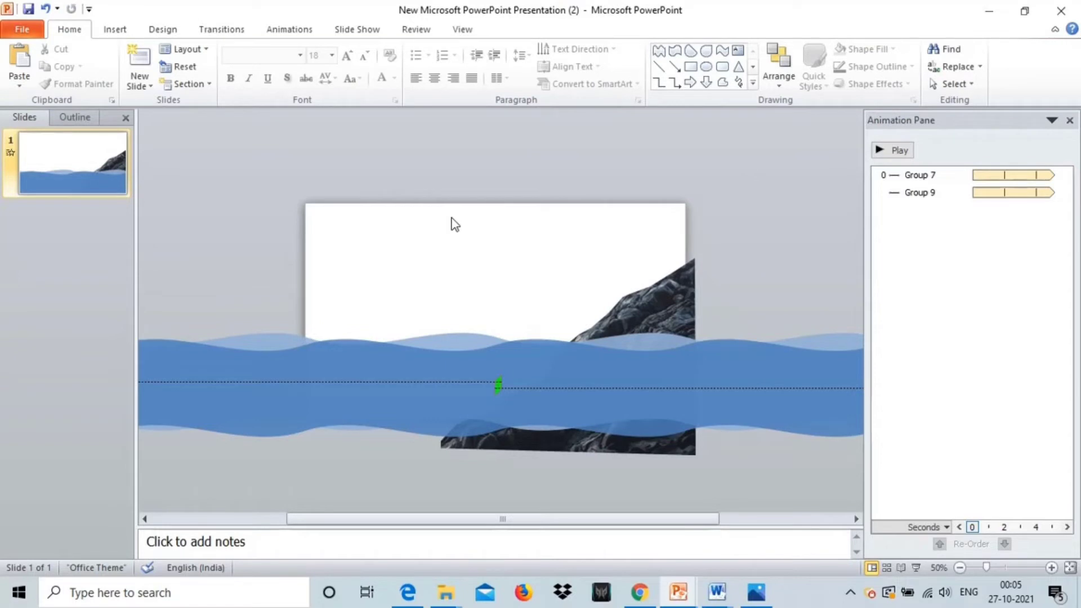
pyautogui.click(239, 595)
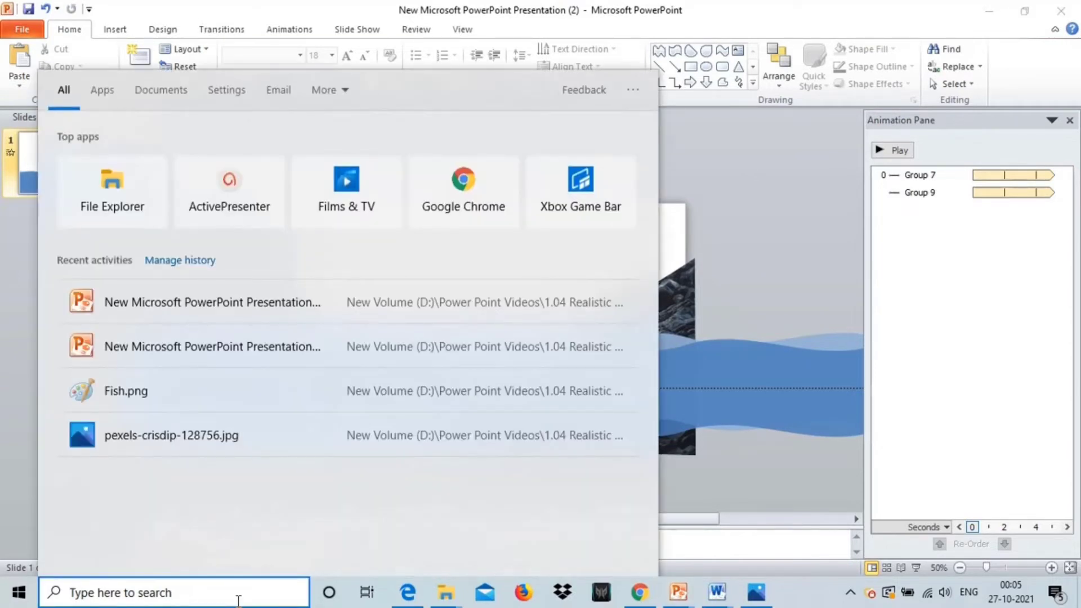
pyautogui.write('paint')
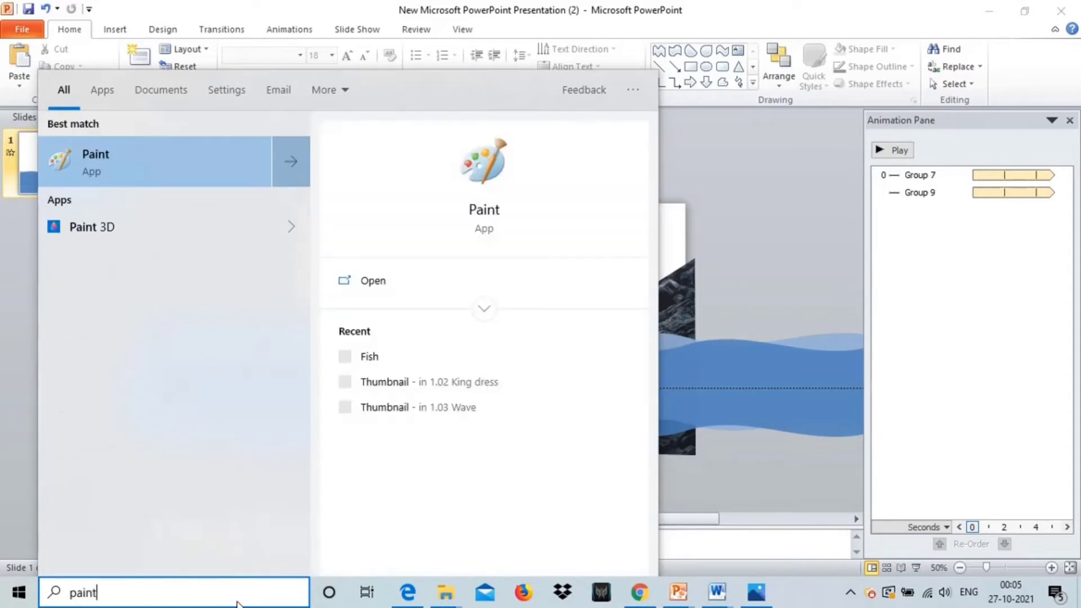
# Step: Launch Paint and open pexels-crisdip-128756 from the 1.04 Realistic Wave folder
pyautogui.click(114, 138)
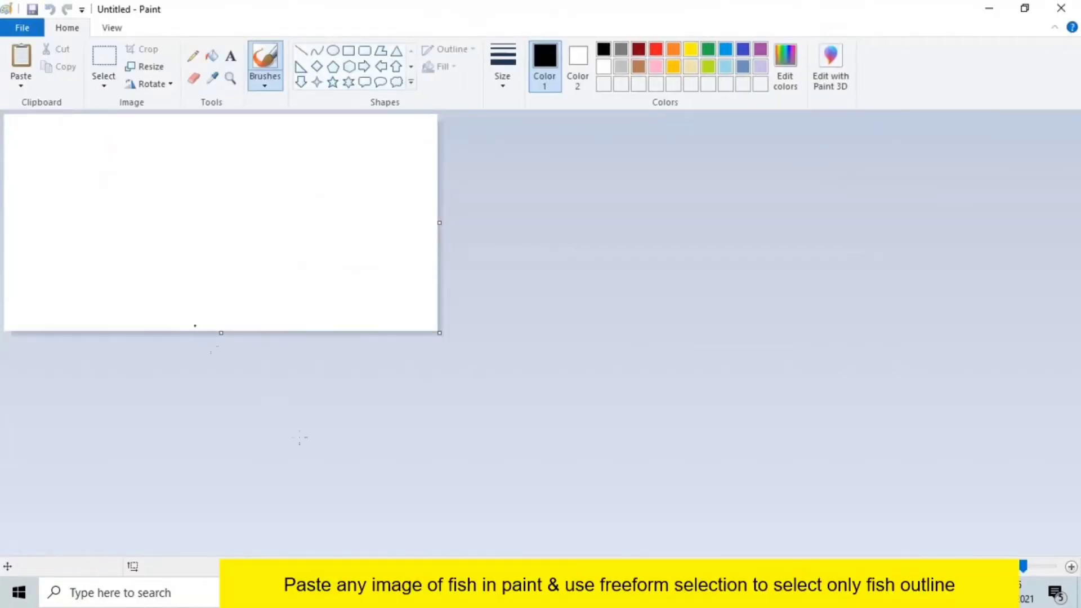
pyautogui.click(446, 592)
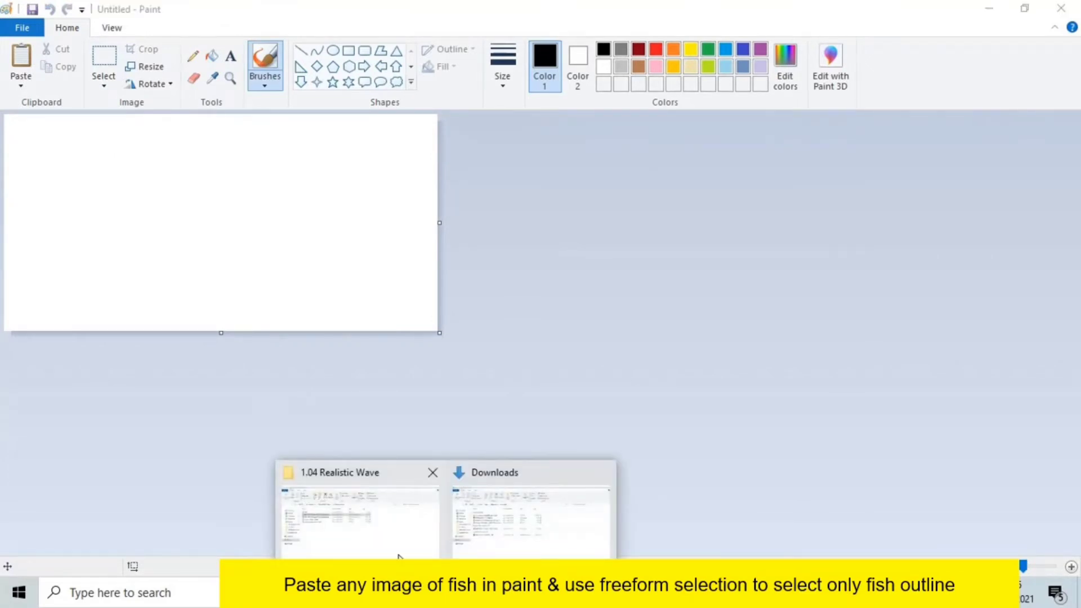
pyautogui.moveTo(360, 516)
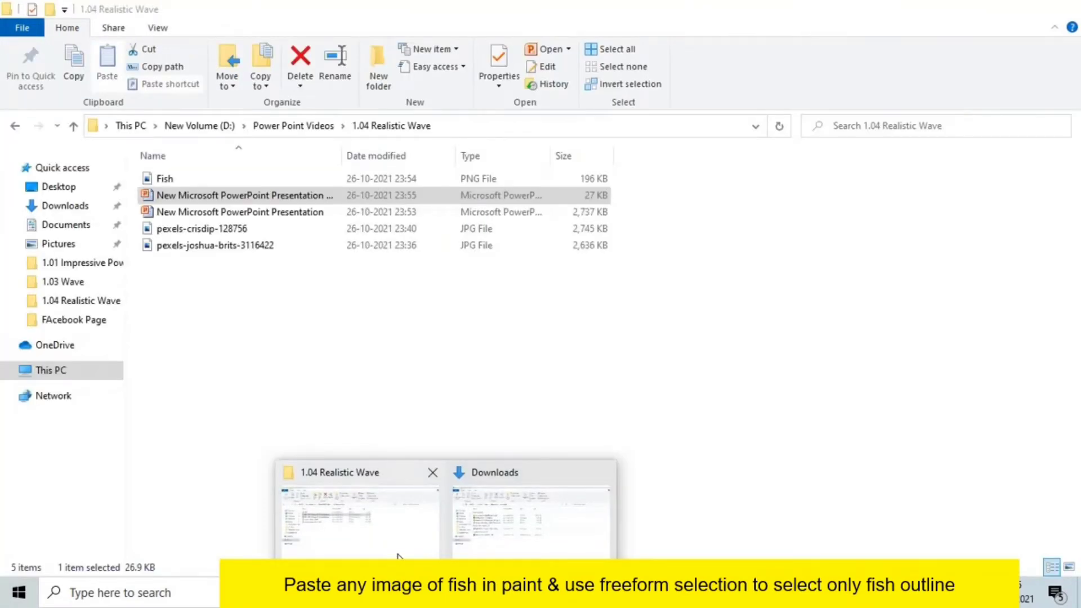
pyautogui.click(397, 554)
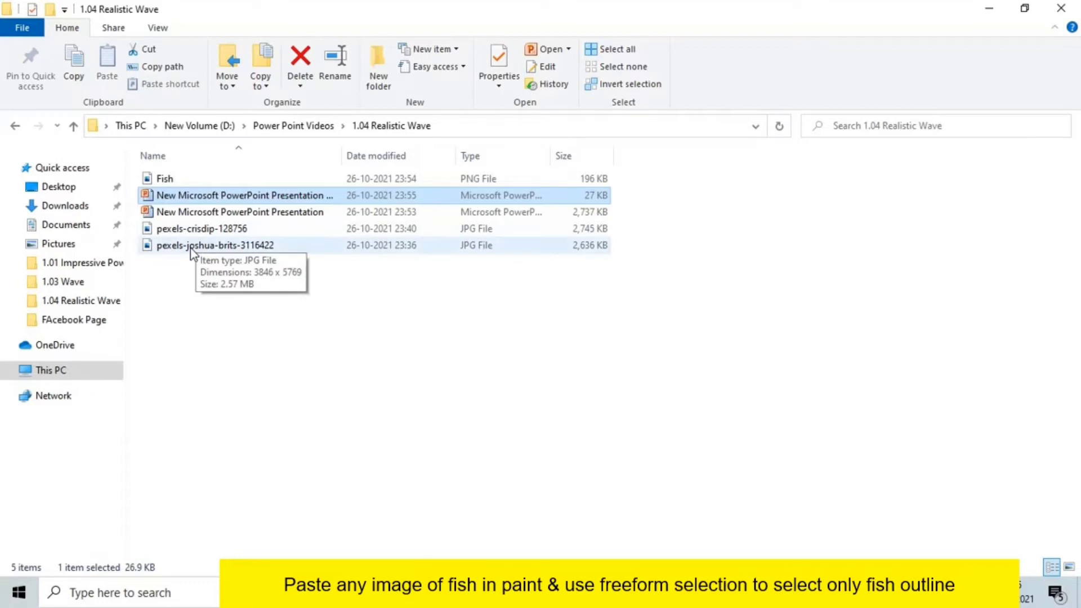
pyautogui.click(193, 230)
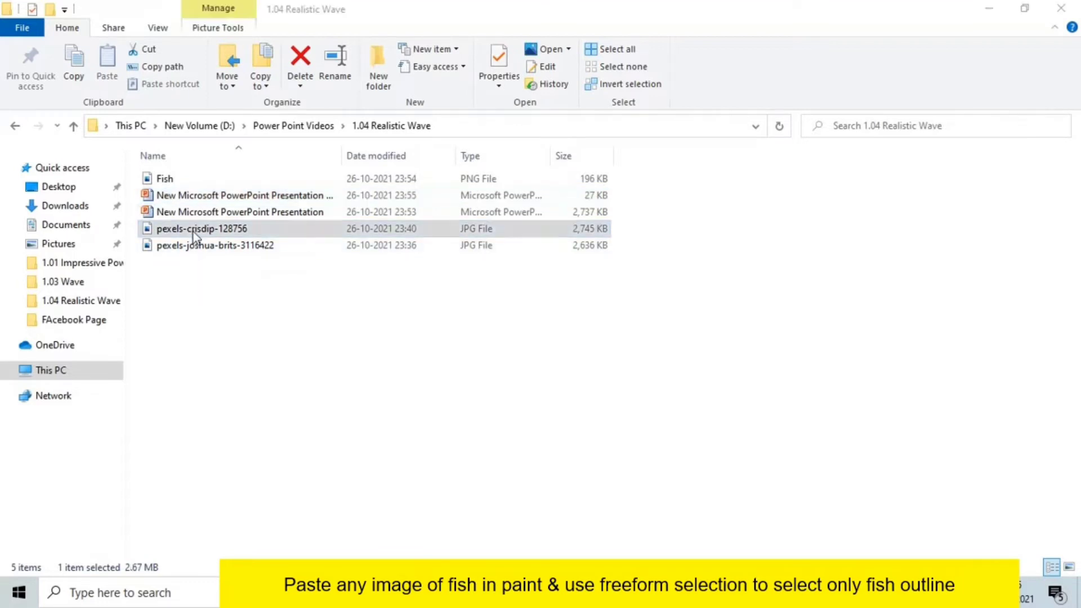
pyautogui.doubleClick(194, 231)
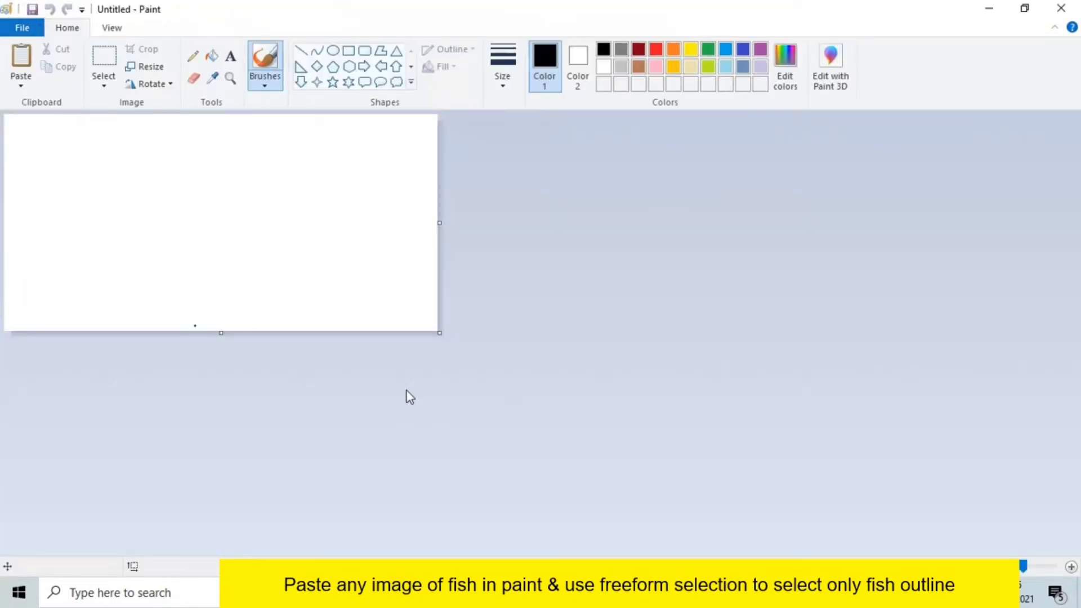
# Step: Paste the clownfish photo into Paint, trace a free-form outline around the fish and copy it
pyautogui.hotkey('ctrl', 'v')
pyautogui.scroll(-5, 406, 391)
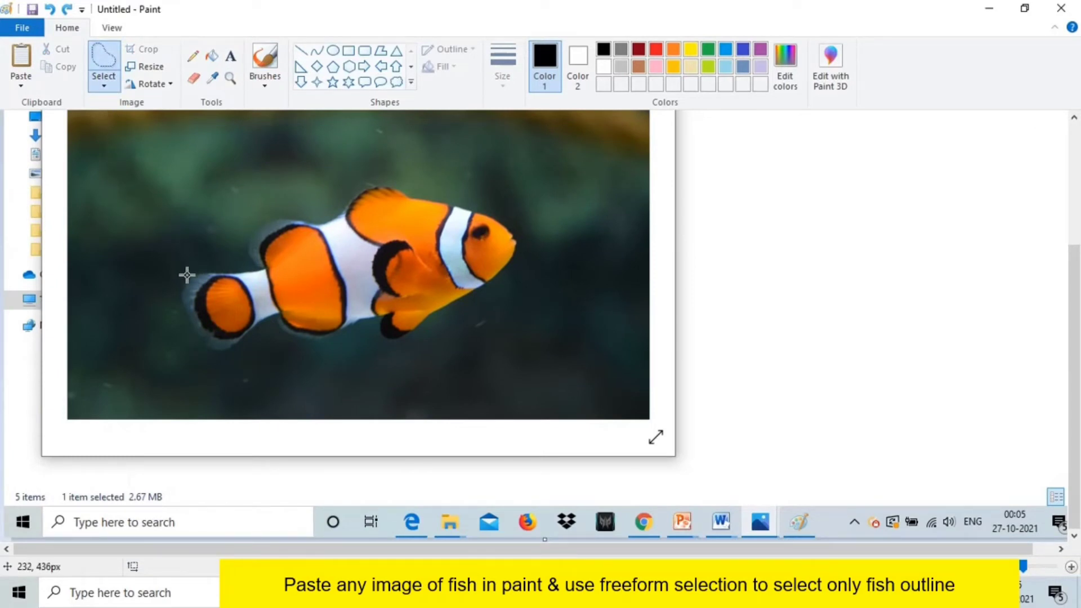
pyautogui.moveTo(192, 274); pyautogui.dragTo(232, 272)
pyautogui.moveTo(262, 228)
pyautogui.mouseDown()
pyautogui.moveTo(393, 187)
pyautogui.moveTo(512, 232)
pyautogui.mouseUp()
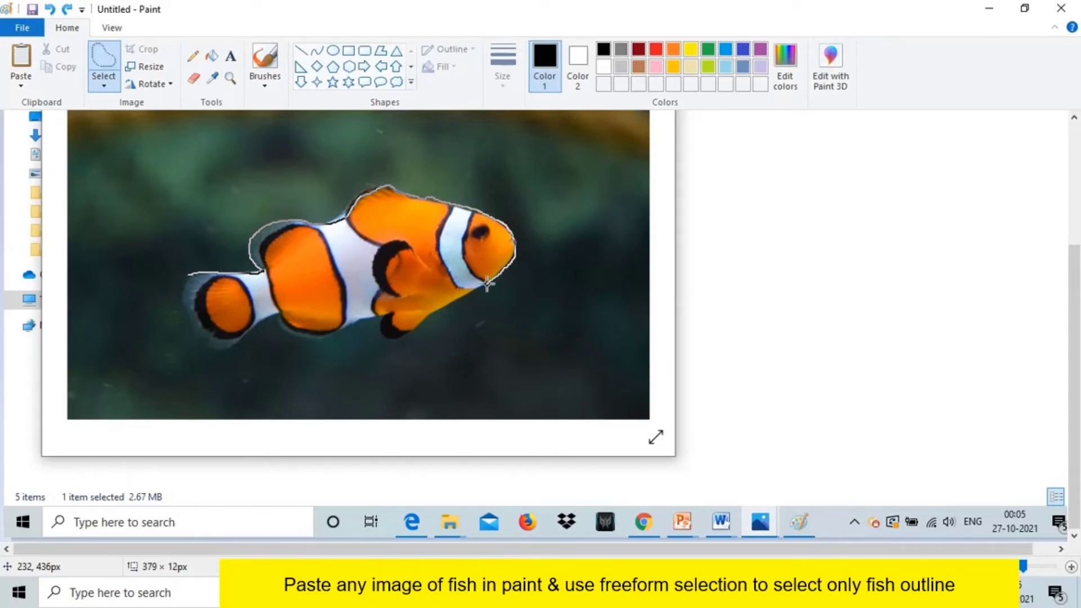
pyautogui.moveTo(487, 283); pyautogui.dragTo(401, 337)
pyautogui.moveTo(383, 317)
pyautogui.mouseDown()
pyautogui.moveTo(292, 337)
pyautogui.moveTo(280, 316)
pyautogui.moveTo(204, 347)
pyautogui.moveTo(180, 301)
pyautogui.moveTo(186, 273)
pyautogui.mouseUp()
pyautogui.rightClick(357, 278)
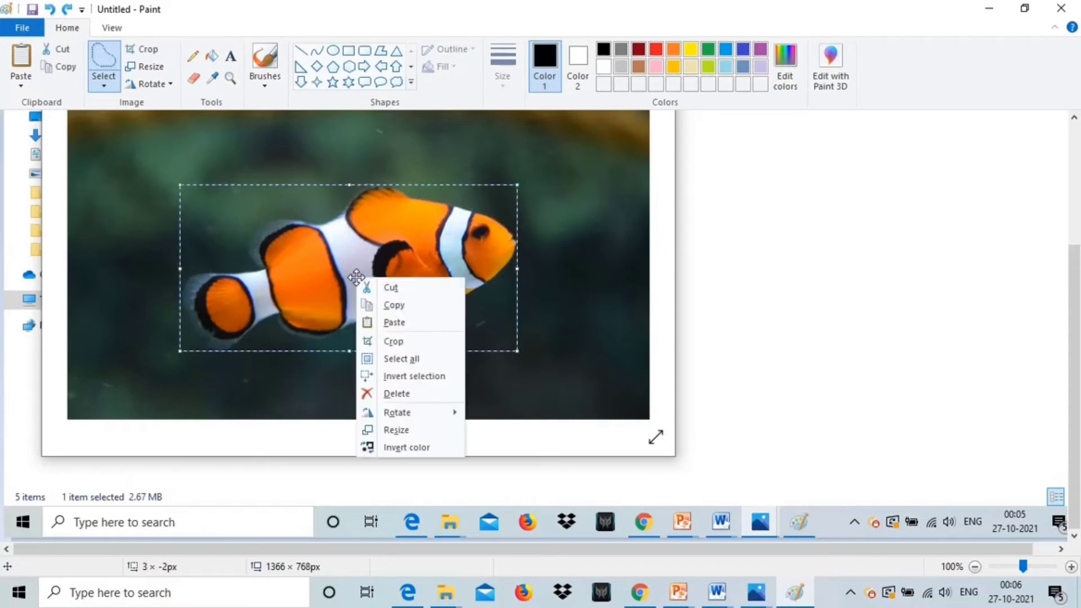
pyautogui.click(394, 305)
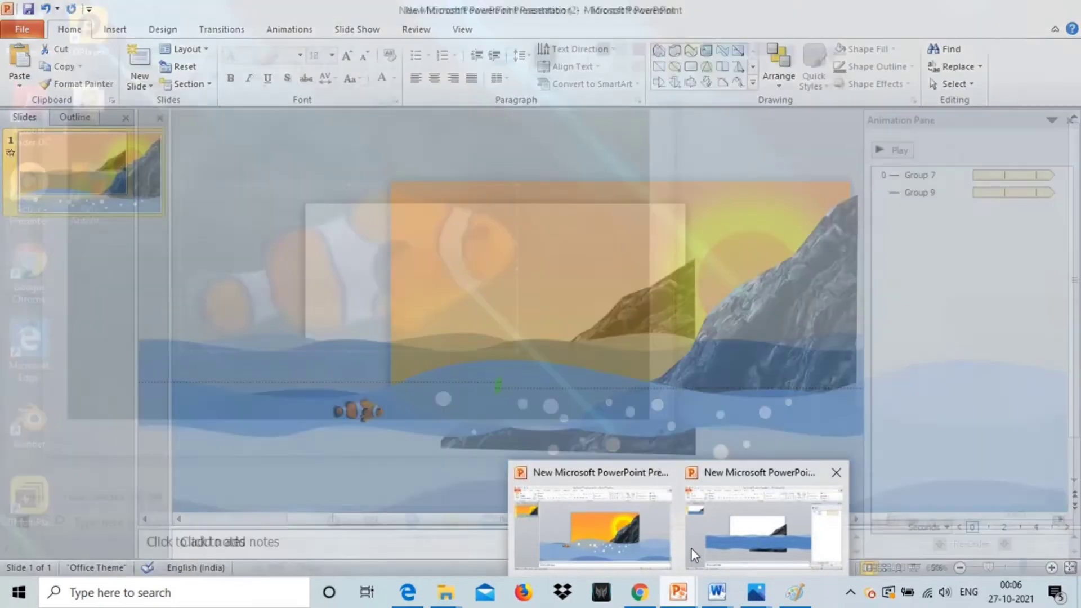
# Step: Paste the clownfish onto the ocean slide and move it onto the water
pyautogui.moveTo(678, 593)
pyautogui.click(691, 548)
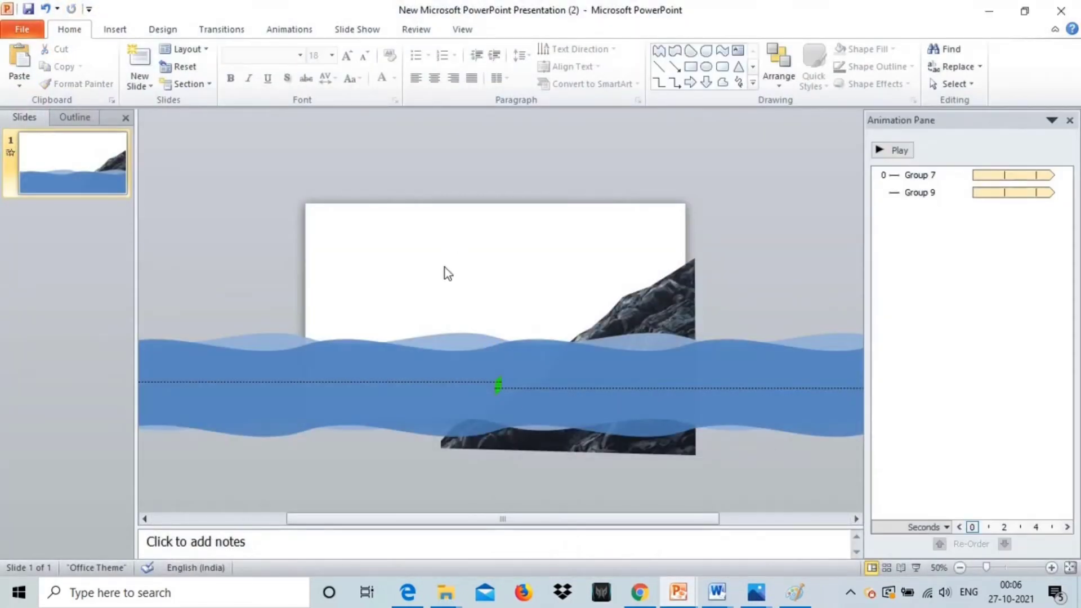
pyautogui.hotkey('ctrl', 'v')
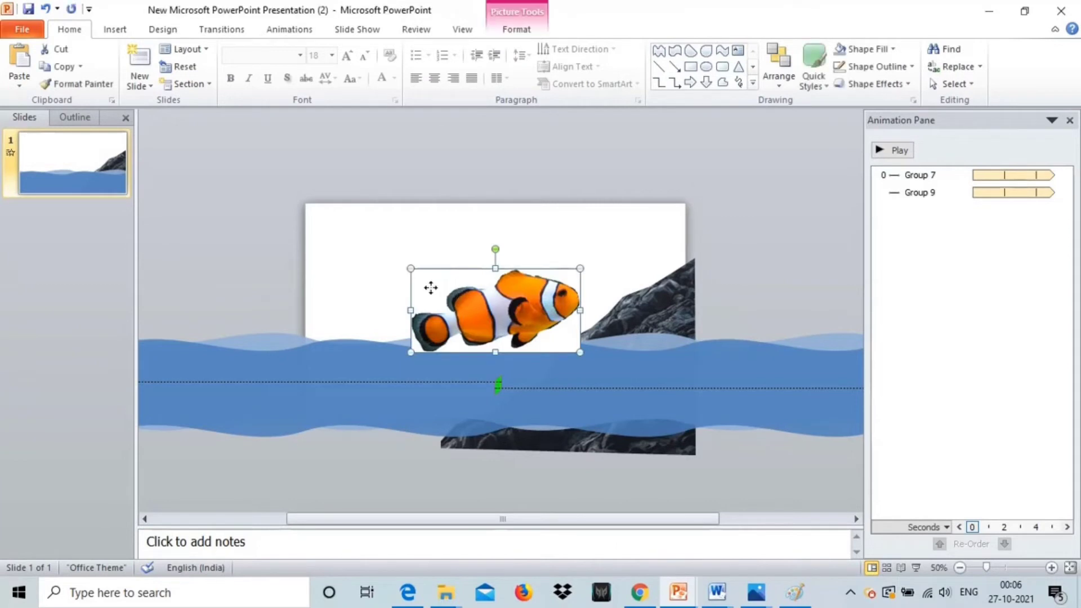
pyautogui.moveTo(431, 288); pyautogui.dragTo(369, 264)
pyautogui.moveTo(374, 340); pyautogui.dragTo(370, 345)
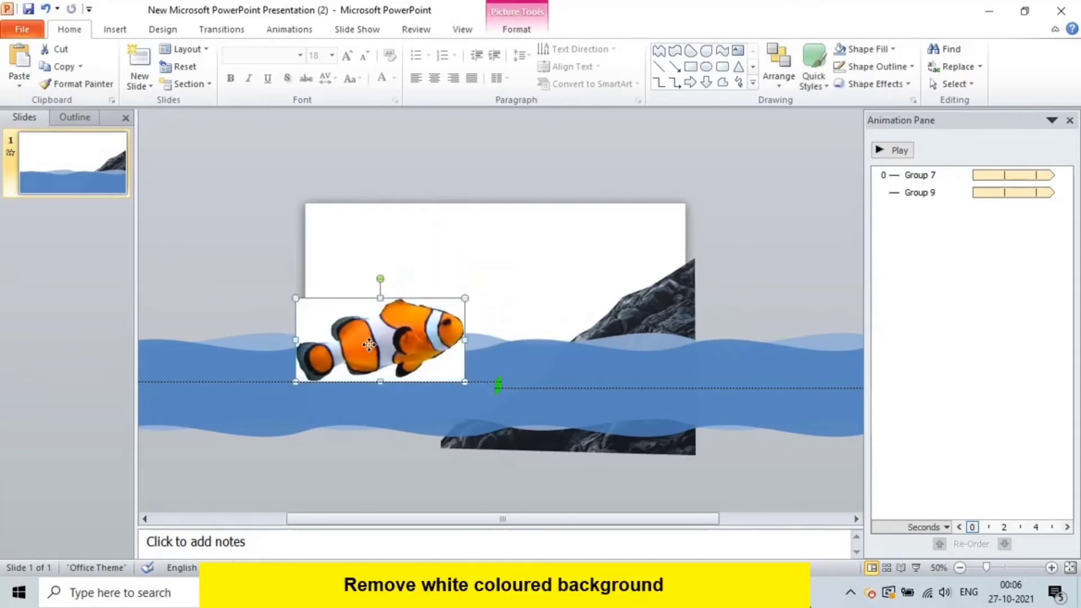
# Step: Make the fish's white background transparent, tilt it slightly clockwise and move it into the water
pyautogui.doubleClick(329, 304)
pyautogui.click(130, 73)
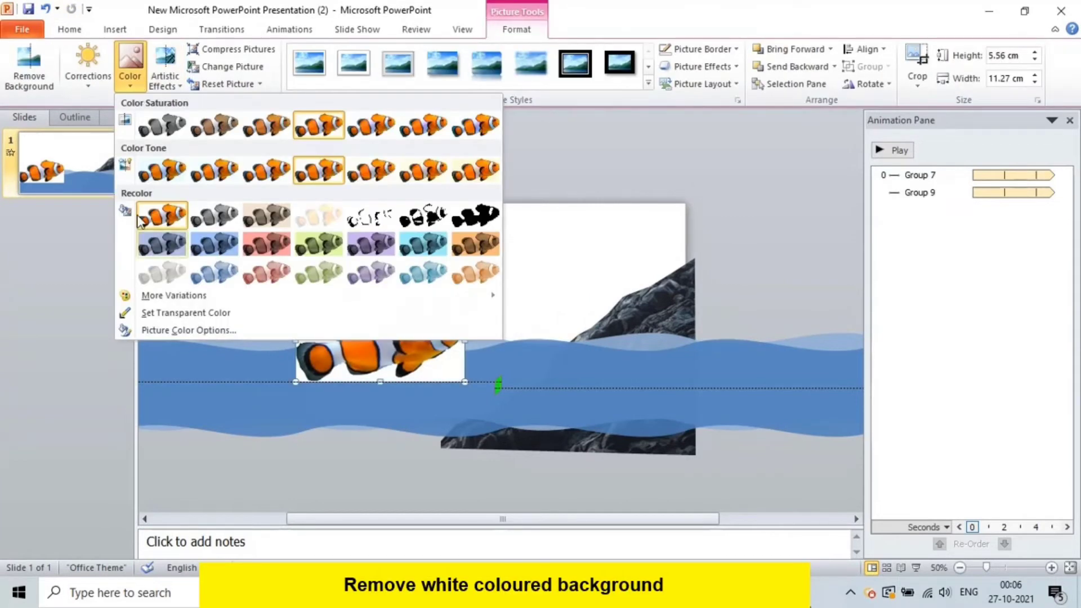
pyautogui.click(269, 313)
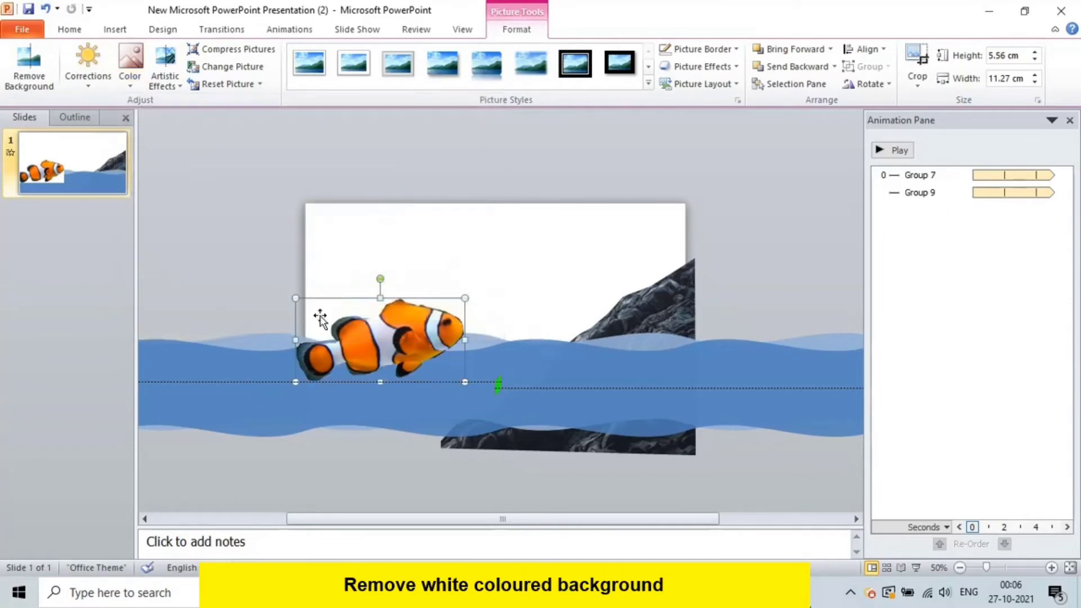
pyautogui.click(373, 312)
pyautogui.doubleClick(373, 312)
pyautogui.moveTo(378, 277); pyautogui.dragTo(392, 280)
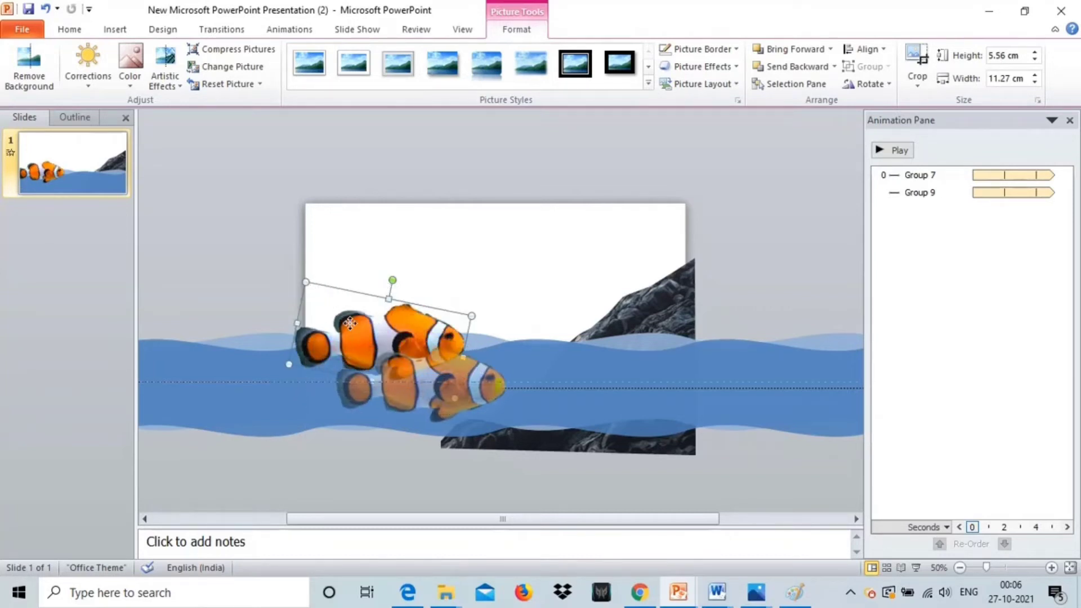
pyautogui.moveTo(314, 287)
pyautogui.mouseDown()
pyautogui.moveTo(451, 386)
pyautogui.moveTo(320, 278)
pyautogui.moveTo(417, 363)
pyautogui.moveTo(272, 371)
pyautogui.mouseUp()
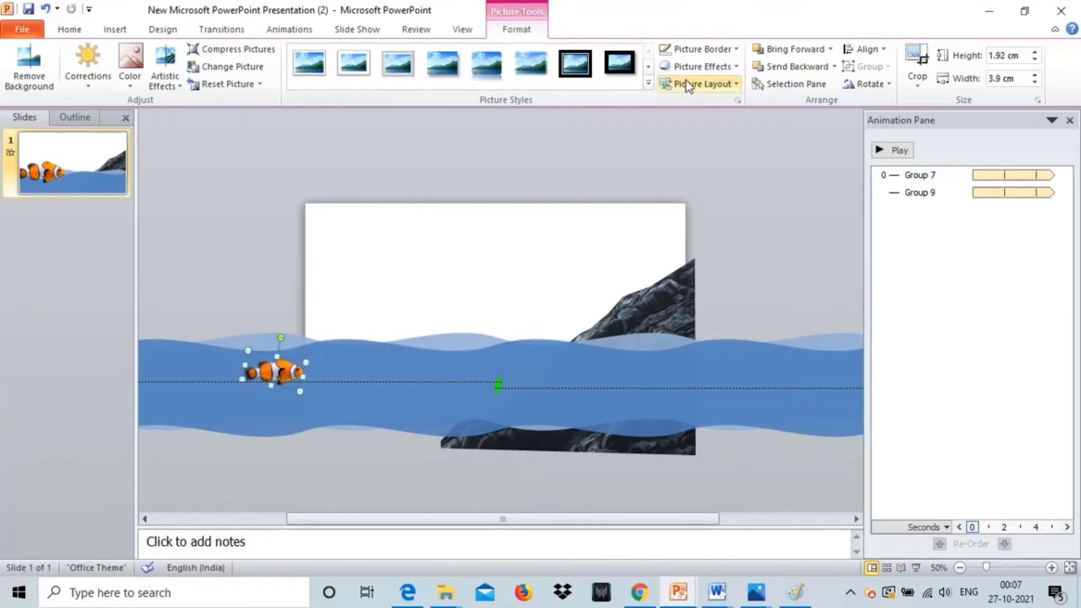
pyautogui.click(319, 31)
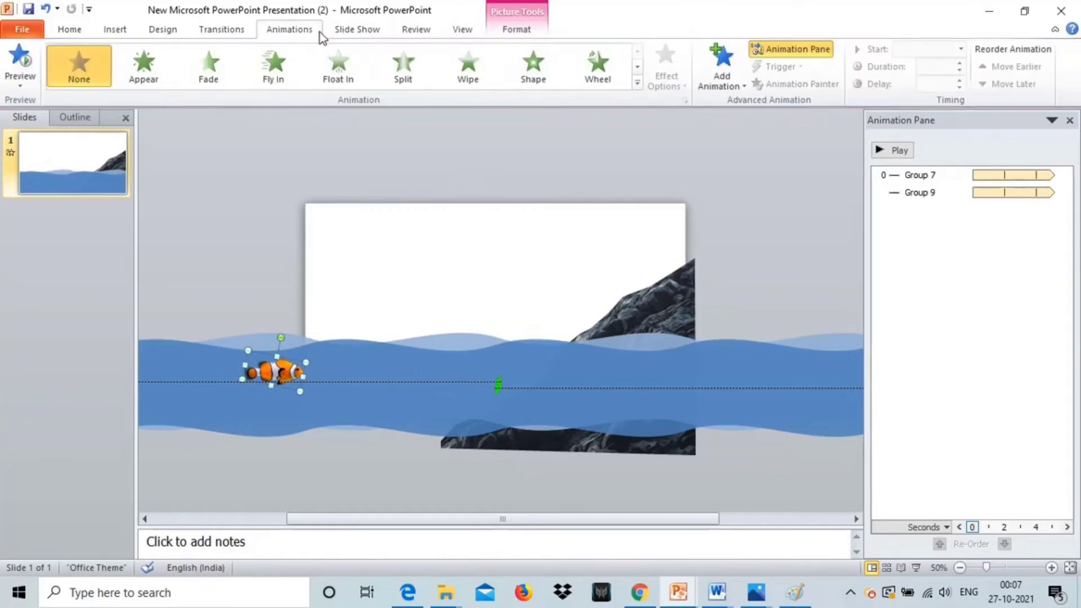
# Step: Draw a custom motion path for the clownfish swimming right through the water
pyautogui.click(724, 87)
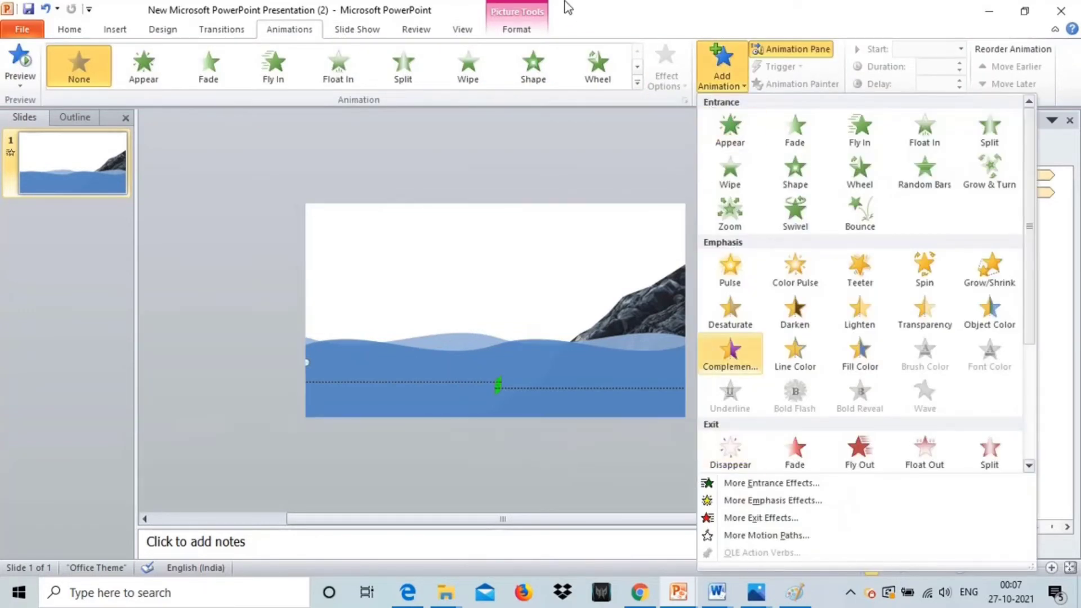
pyautogui.click(623, 71)
pyautogui.scroll(-4, 633, 73)
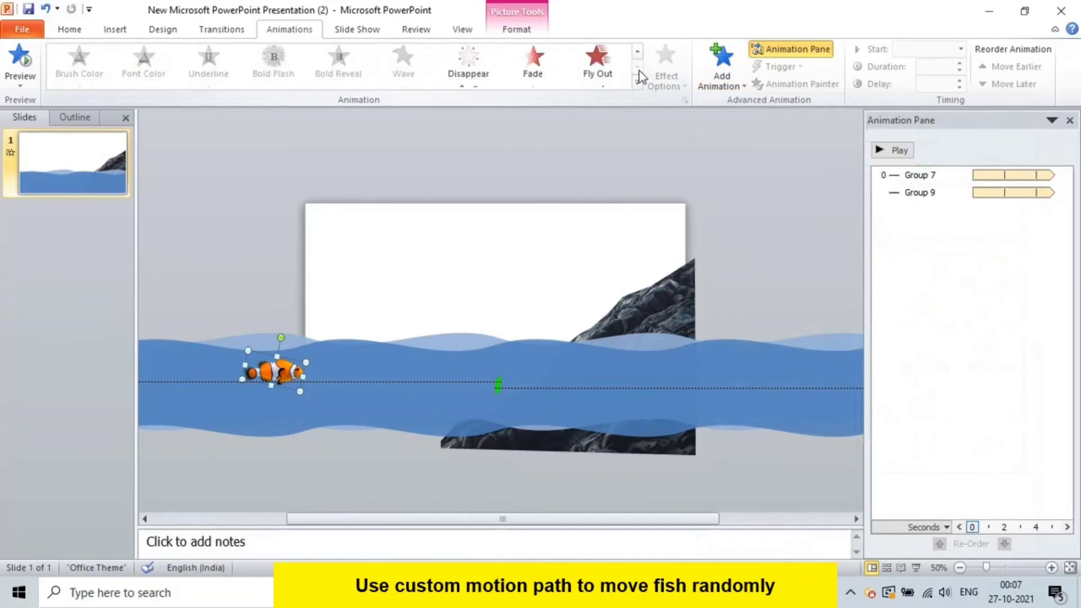
pyautogui.click(470, 65)
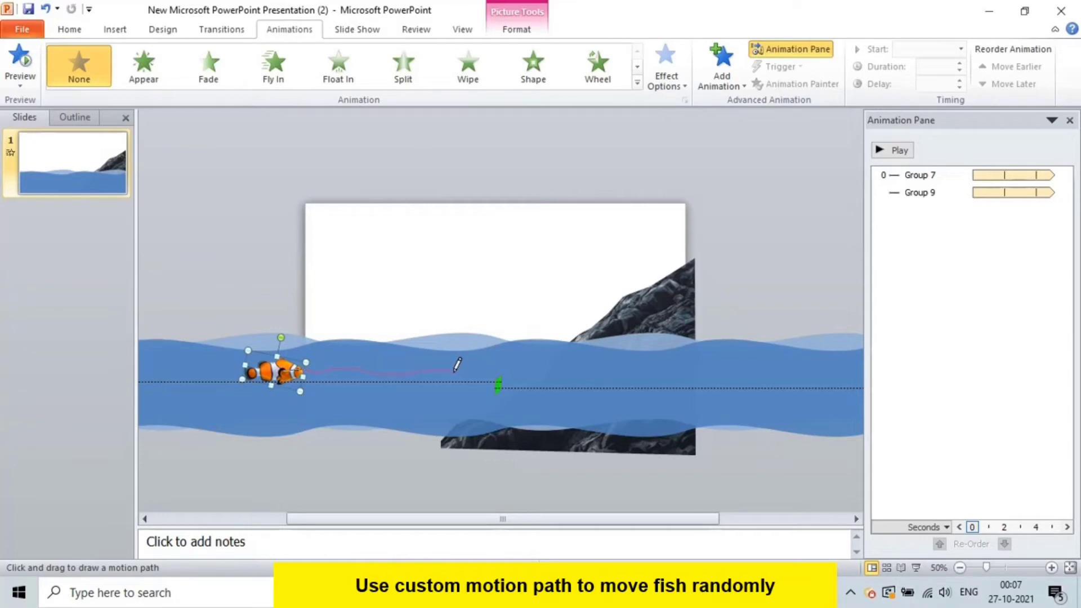
pyautogui.moveTo(597, 372); pyautogui.dragTo(641, 375)
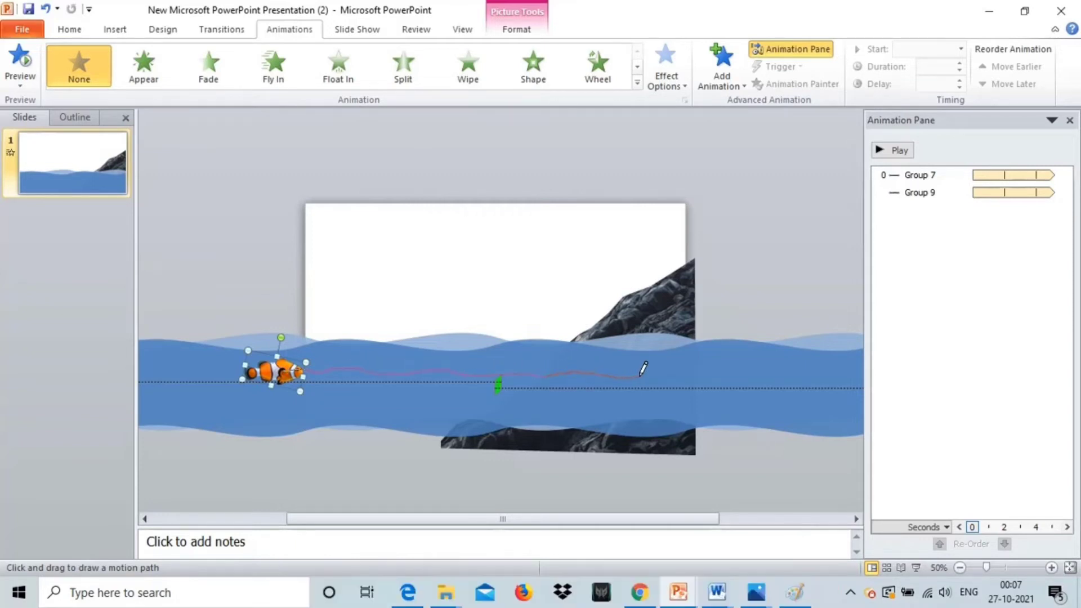
pyautogui.moveTo(724, 370); pyautogui.dragTo(721, 378)
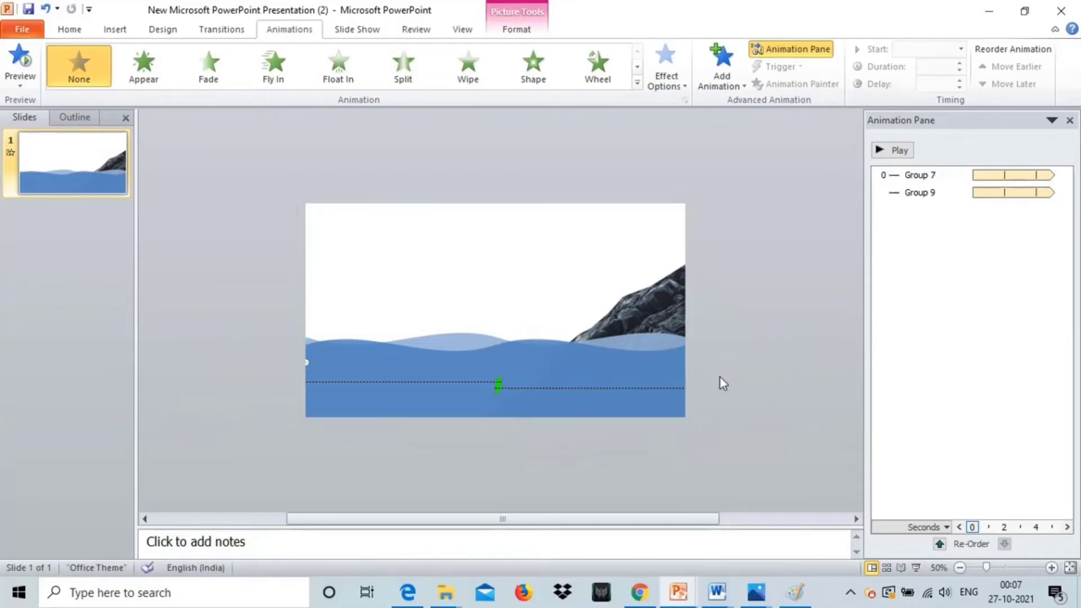
pyautogui.click(757, 336)
# Step: Set the fish's path animation to start With Previous
pyautogui.click(918, 210)
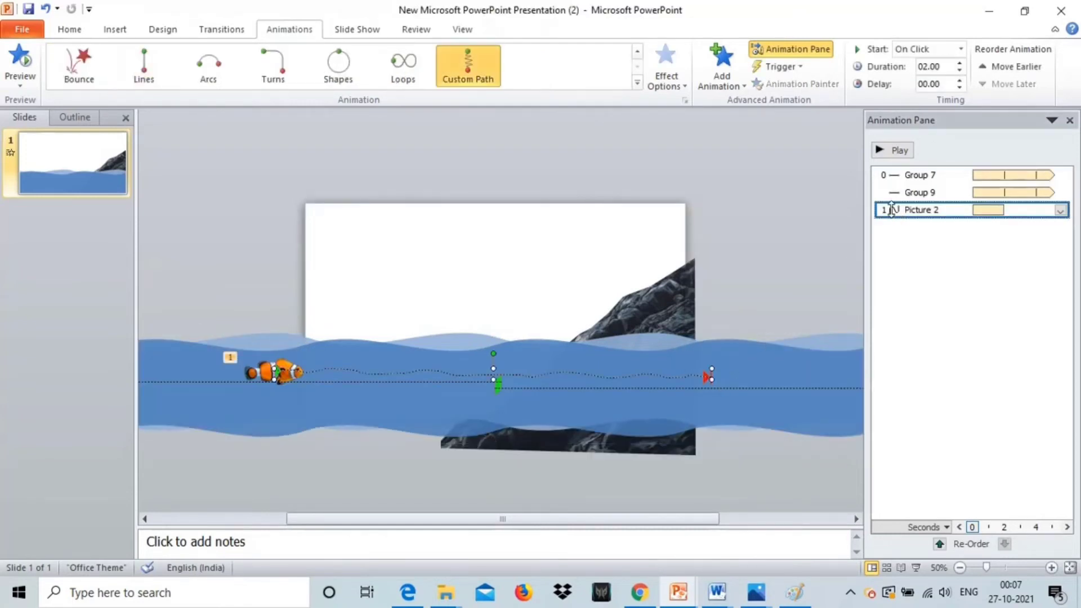
pyautogui.click(961, 49)
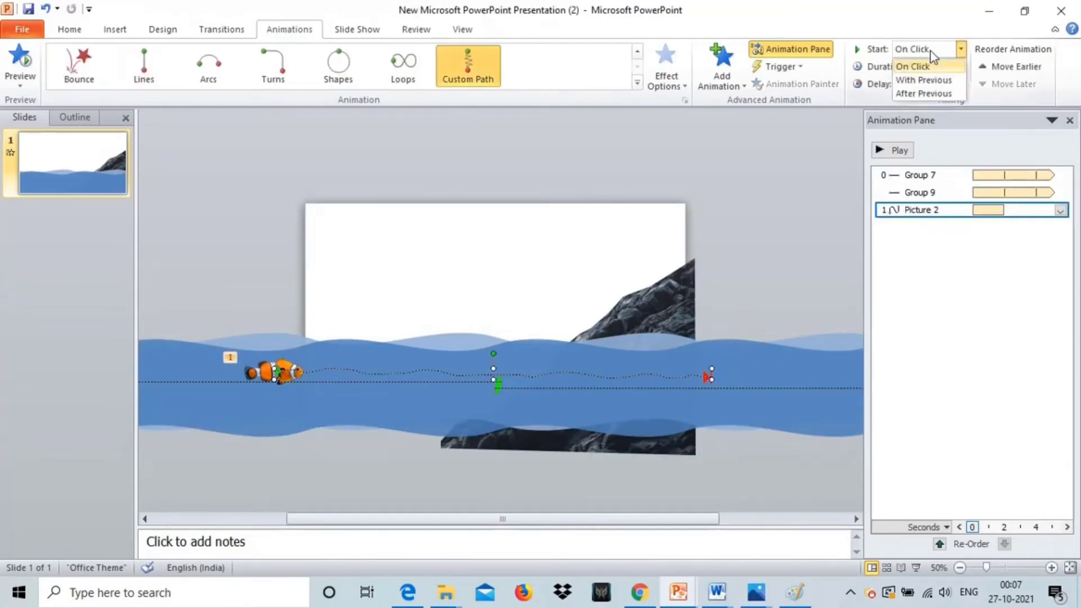
pyautogui.click(928, 80)
# Step: Give the fish's custom path a 0 sec smooth end, 3-second duration, repeating until end of slide
pyautogui.doubleClick(901, 214)
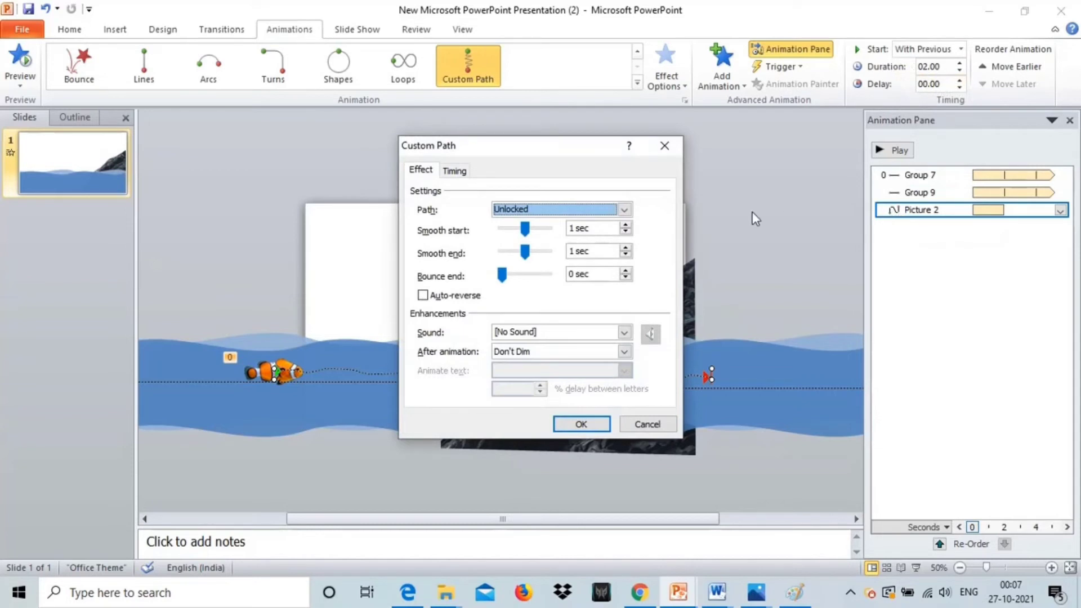
pyautogui.moveTo(525, 251)
pyautogui.mouseDown()
pyautogui.moveTo(490, 254)
pyautogui.moveTo(496, 230)
pyautogui.mouseUp()
pyautogui.click(455, 171)
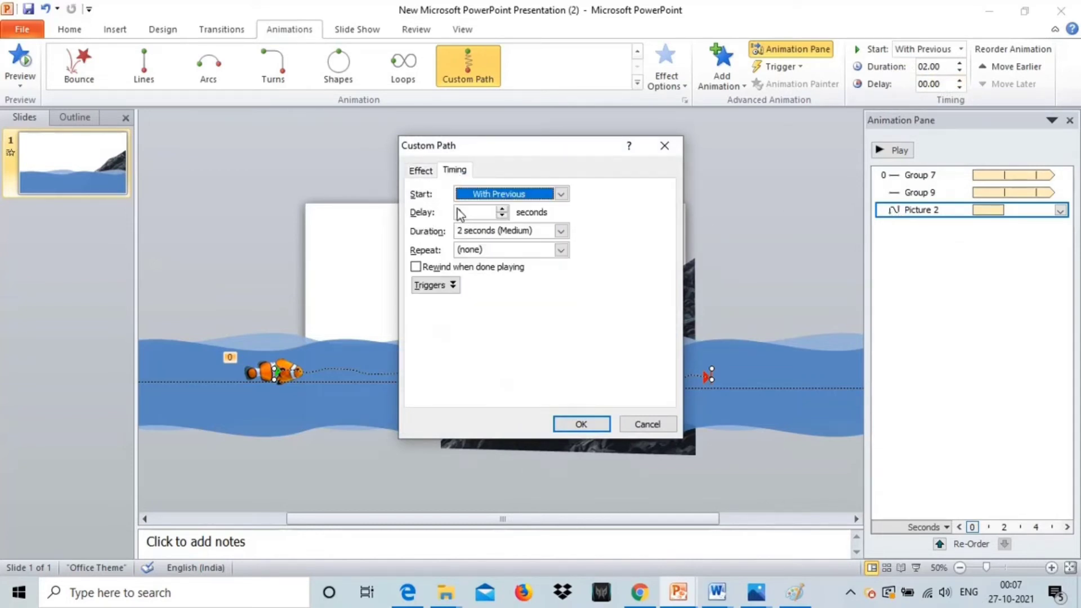
pyautogui.click(561, 249)
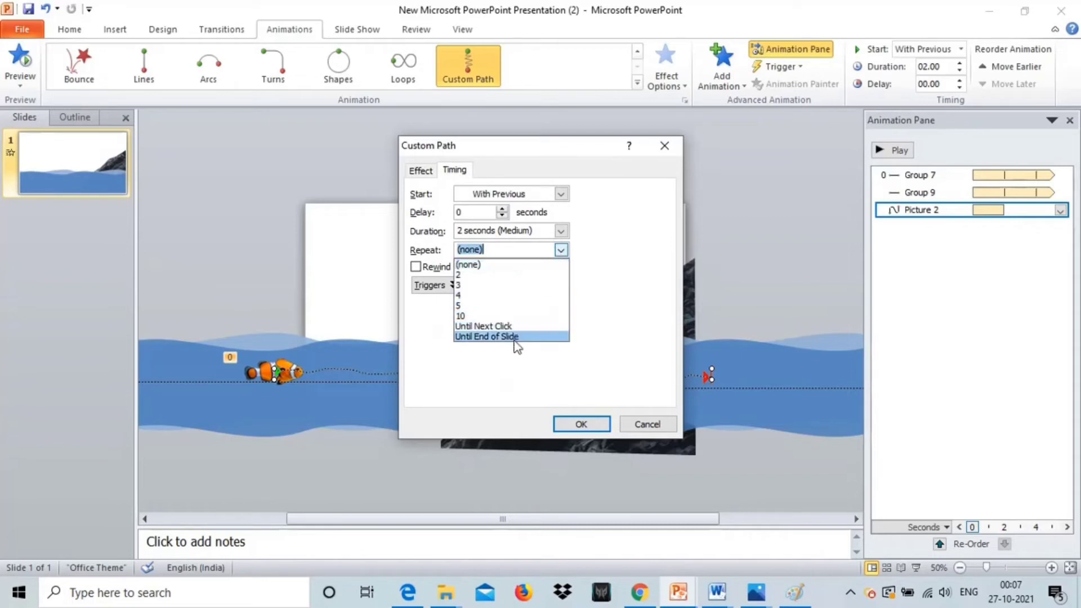
pyautogui.click(517, 337)
pyautogui.click(560, 231)
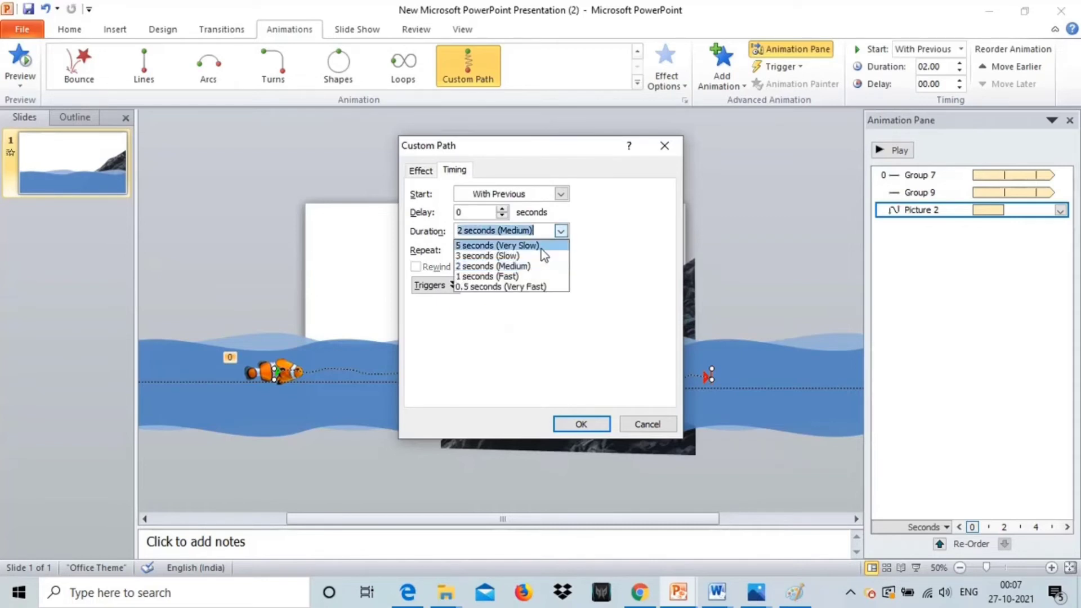
pyautogui.click(533, 256)
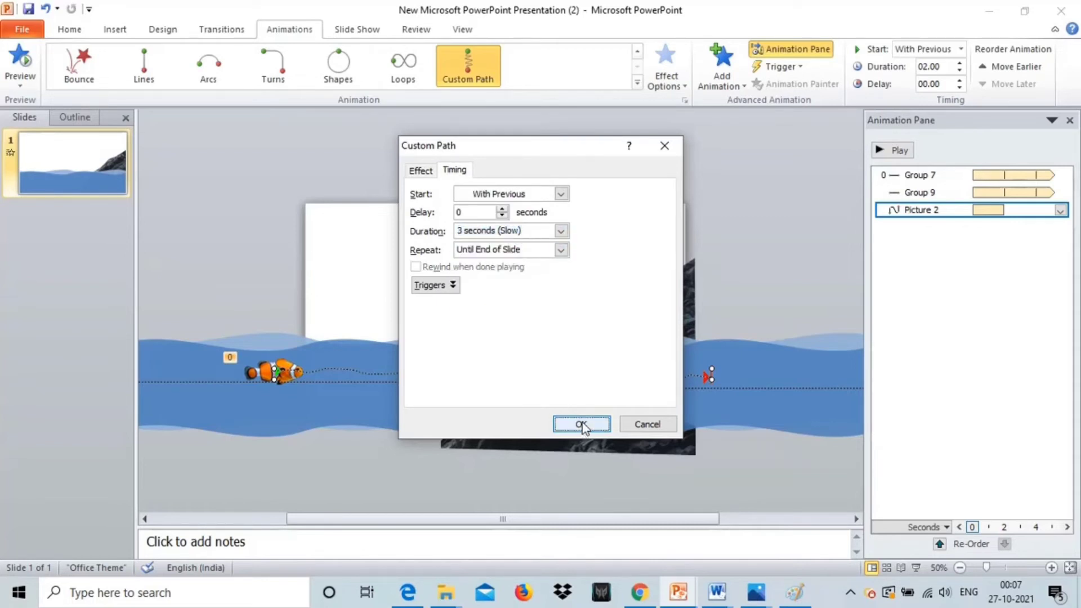
pyautogui.click(580, 425)
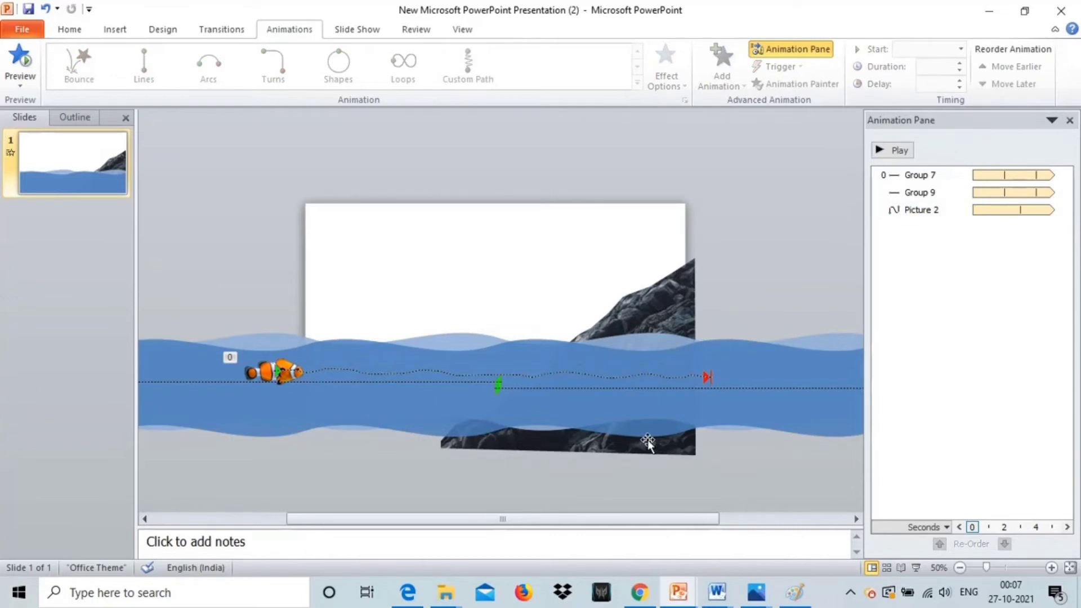
# Step: Draw a small oval bubble on the slide above the water
pyautogui.click(1070, 120)
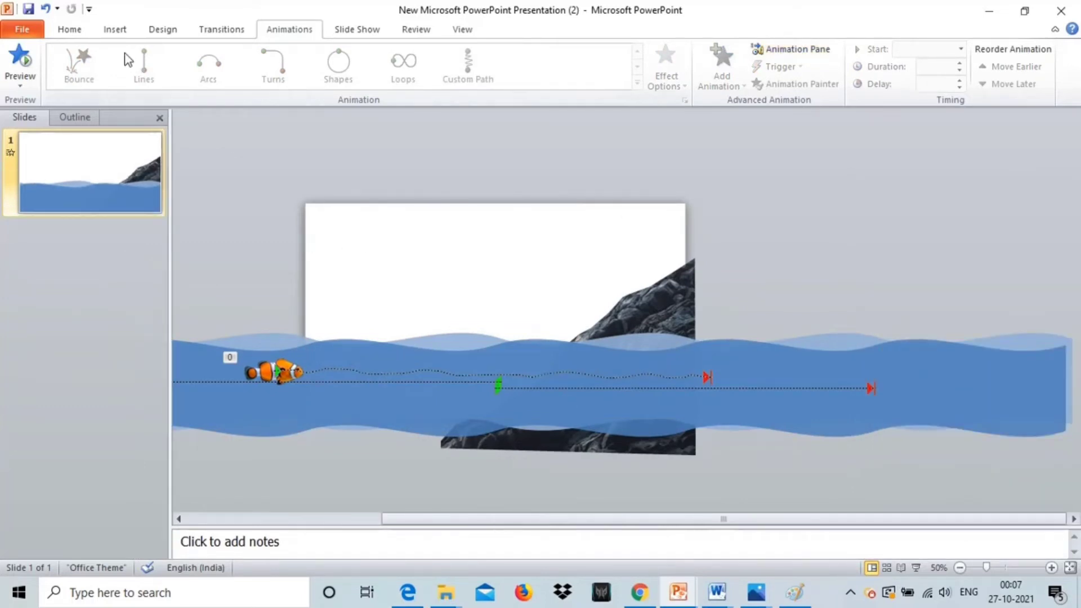
pyautogui.click(117, 34)
pyautogui.click(217, 71)
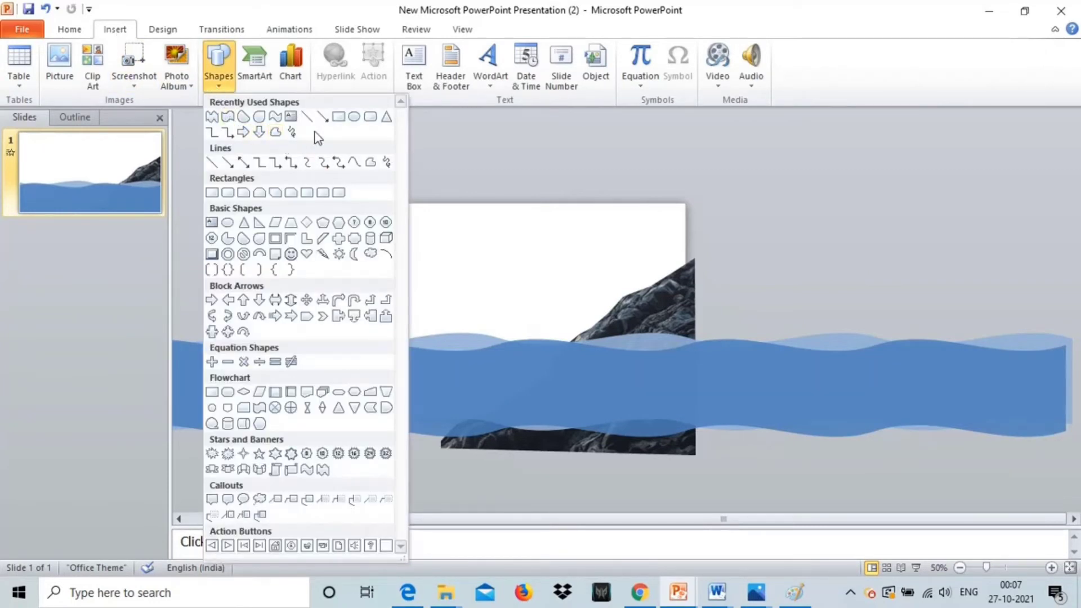
pyautogui.click(354, 118)
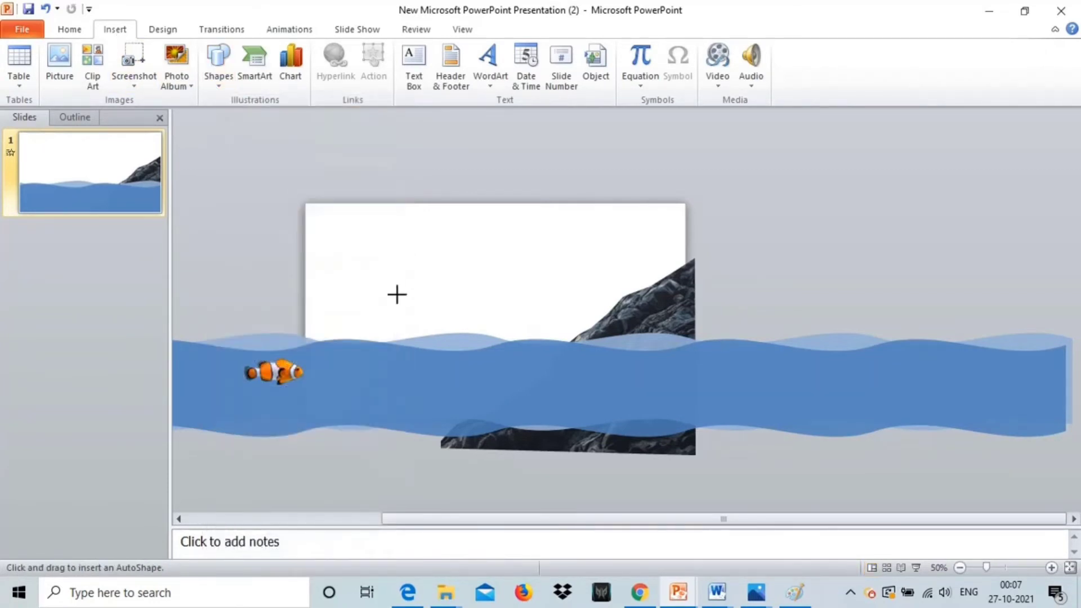
pyautogui.moveTo(392, 288); pyautogui.dragTo(411, 308)
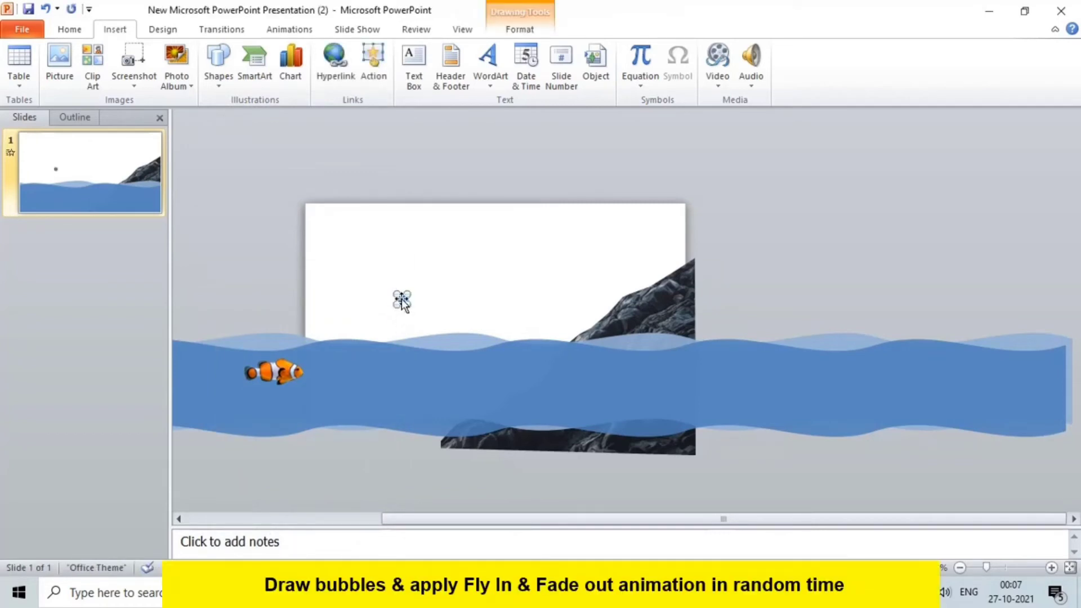
# Step: Set the bubble's shape outline to No Outline
pyautogui.click(563, 67)
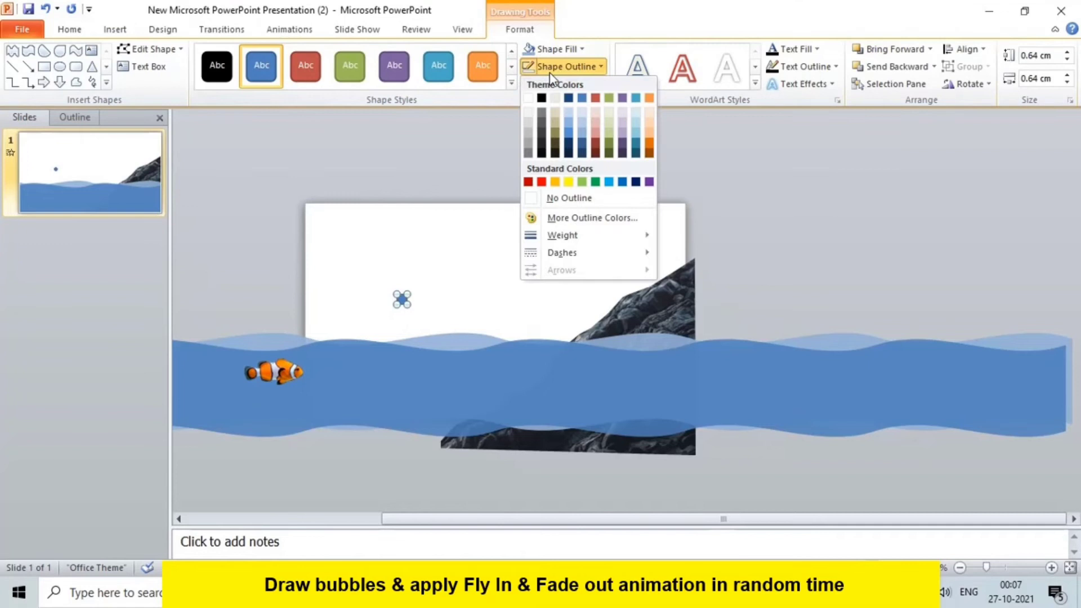
pyautogui.click(535, 197)
pyautogui.click(545, 176)
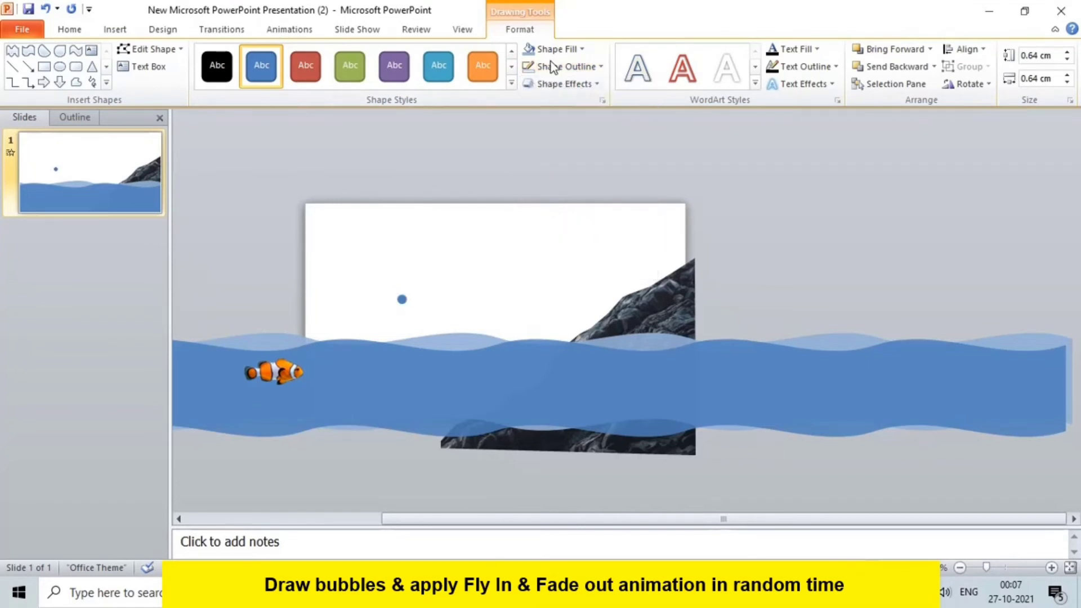
pyautogui.click(402, 299)
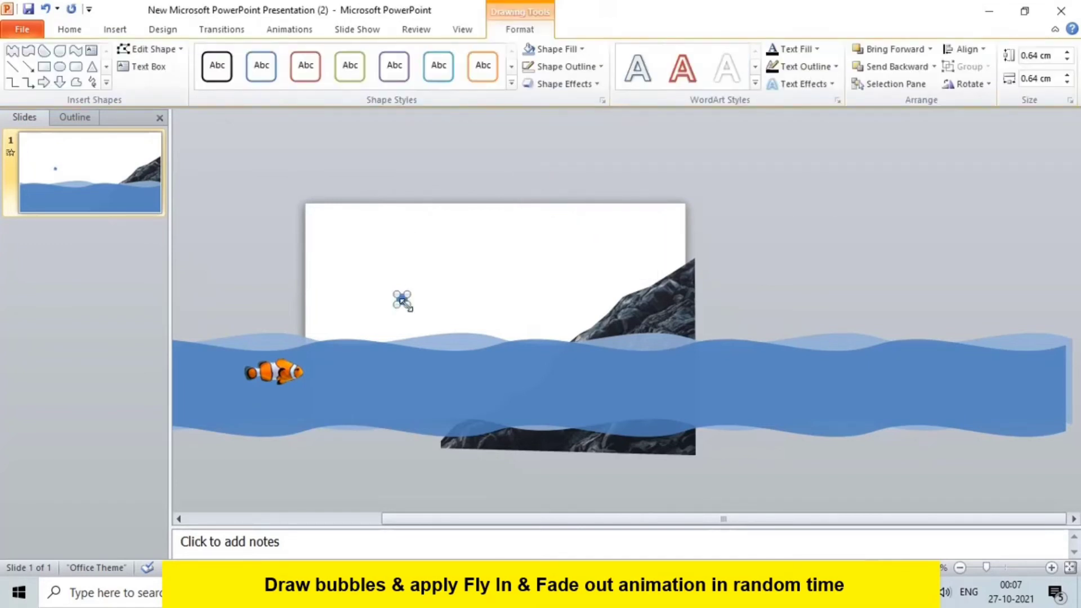
# Step: Fill the bubble with white and move it down into the water ahead of the clownfish
pyautogui.click(556, 49)
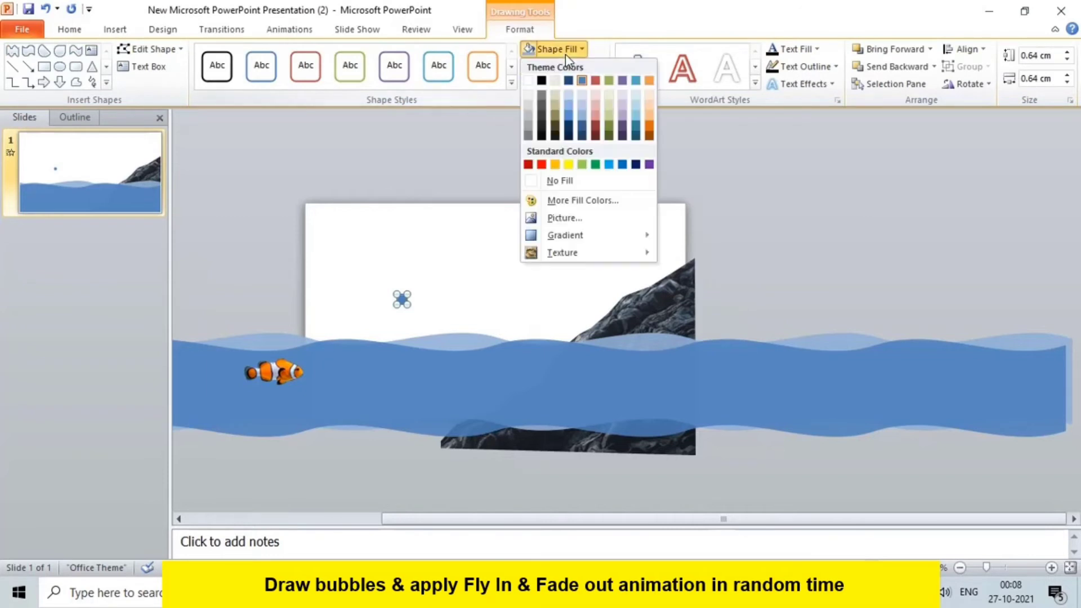
pyautogui.click(531, 82)
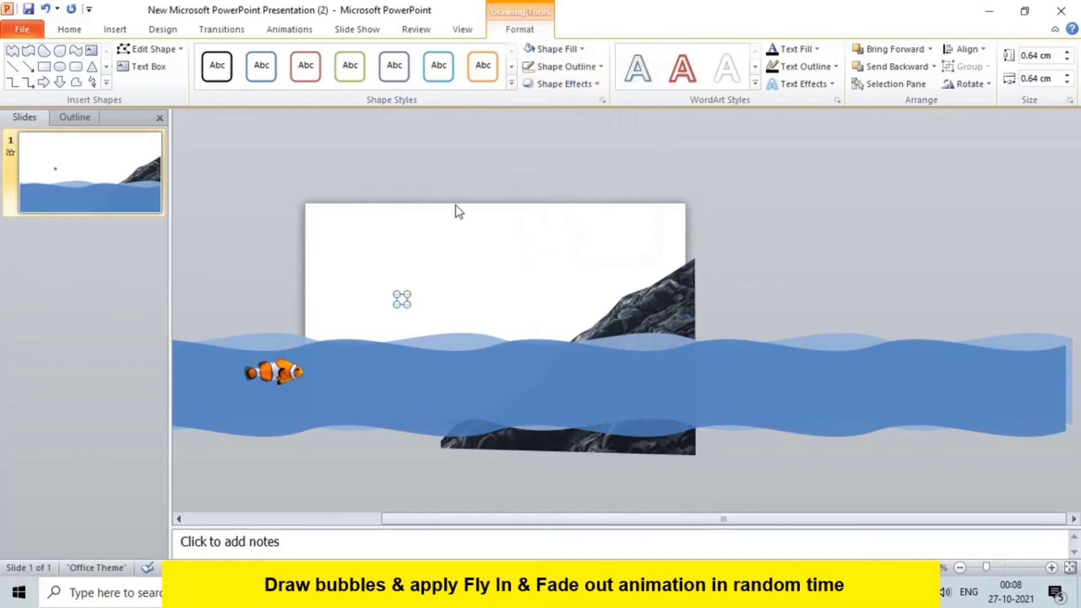
pyautogui.click(438, 306)
pyautogui.click(402, 300)
pyautogui.moveTo(393, 331); pyautogui.dragTo(329, 355)
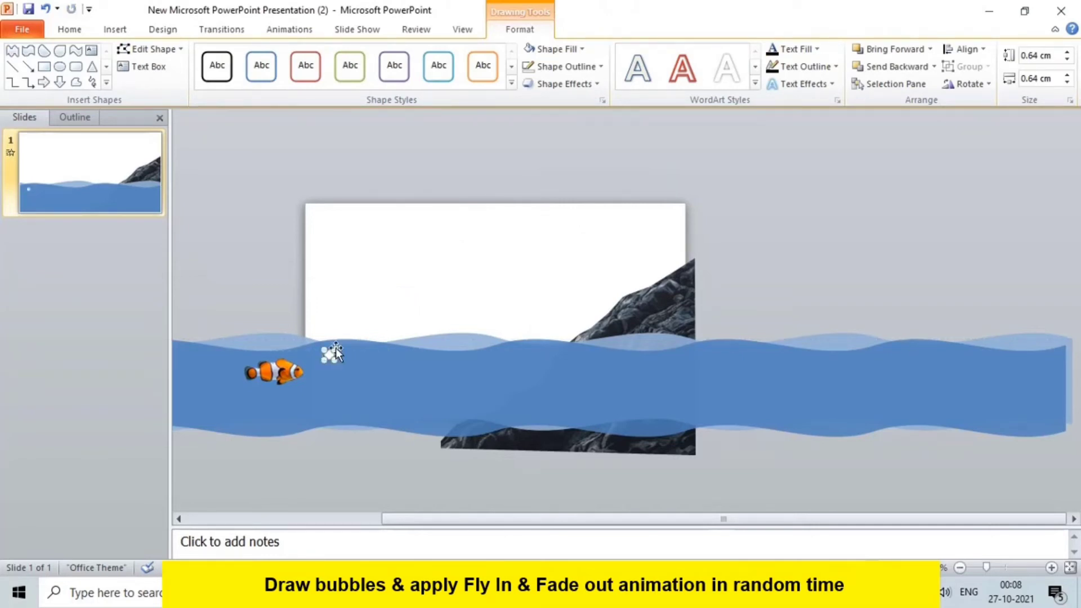
# Step: Apply a Fly In entrance and add a Fade exit to the white bubble, then show the Animation Pane
pyautogui.click(292, 29)
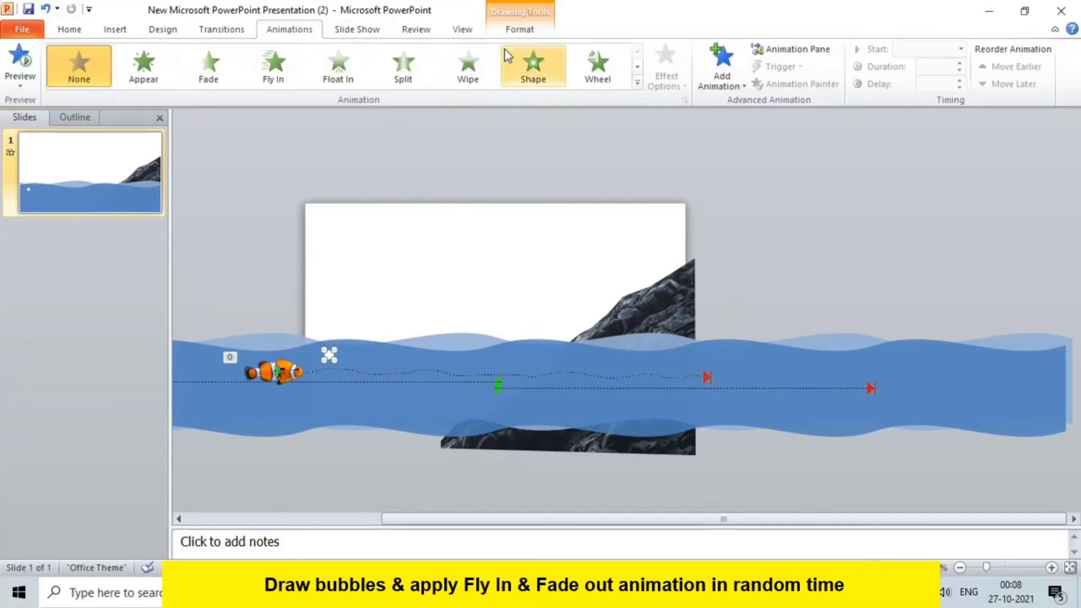
pyautogui.click(286, 69)
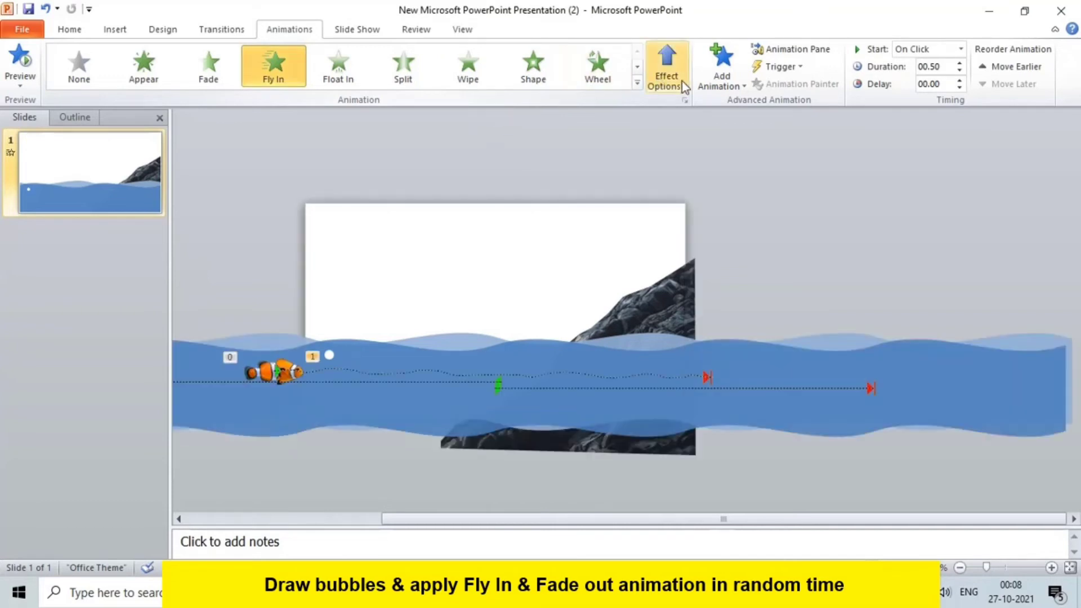
pyautogui.click(681, 89)
pyautogui.click(721, 65)
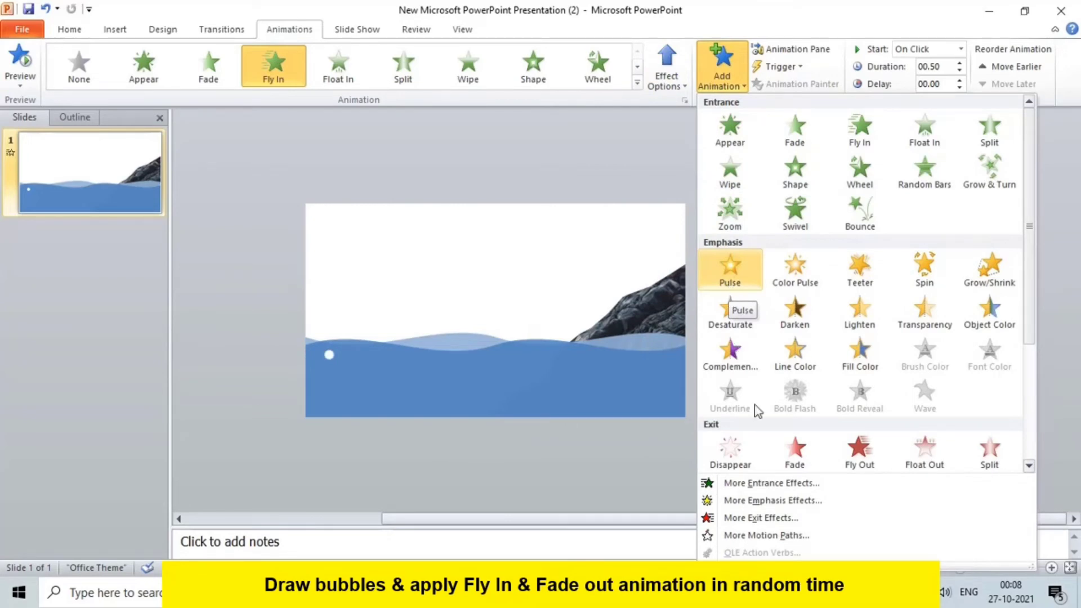
pyautogui.click(796, 454)
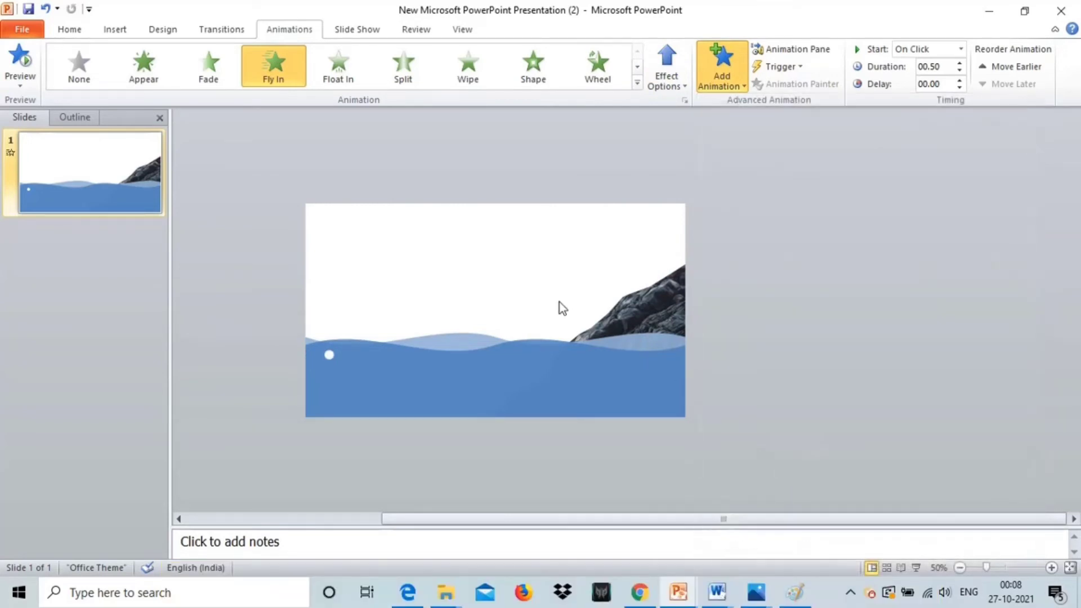
pyautogui.click(810, 50)
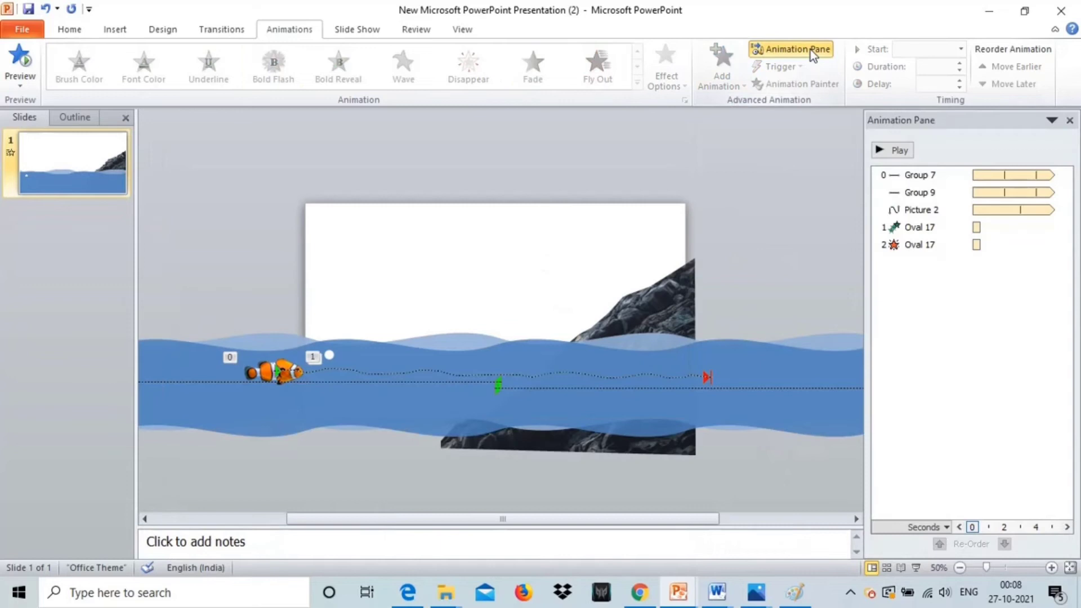
# Step: Set the bubble's Fly In to start With Previous and repeat Until End of Slide
pyautogui.doubleClick(910, 228)
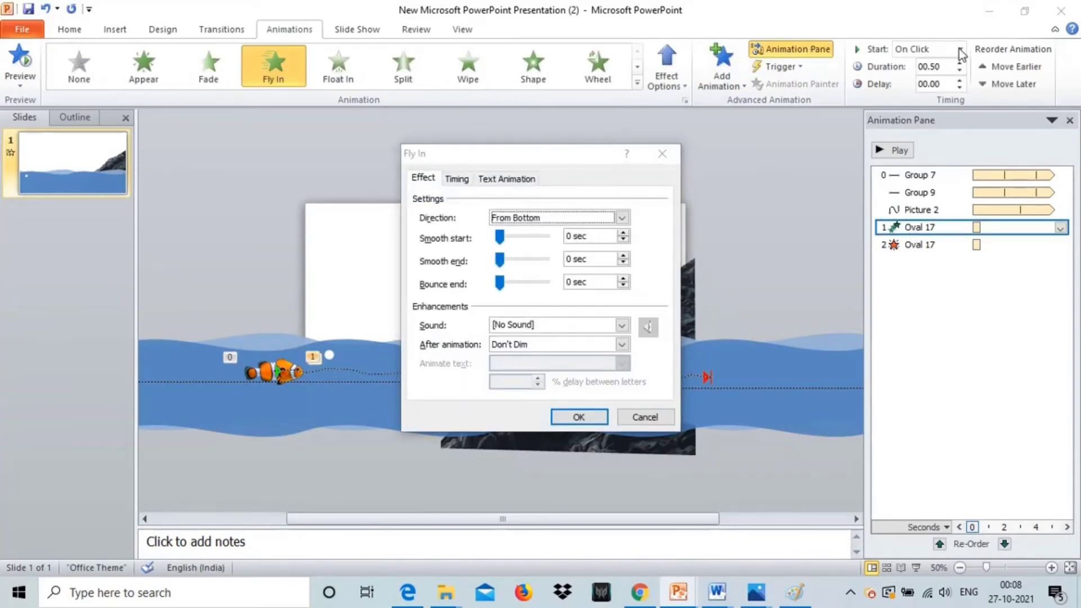
pyautogui.click(456, 179)
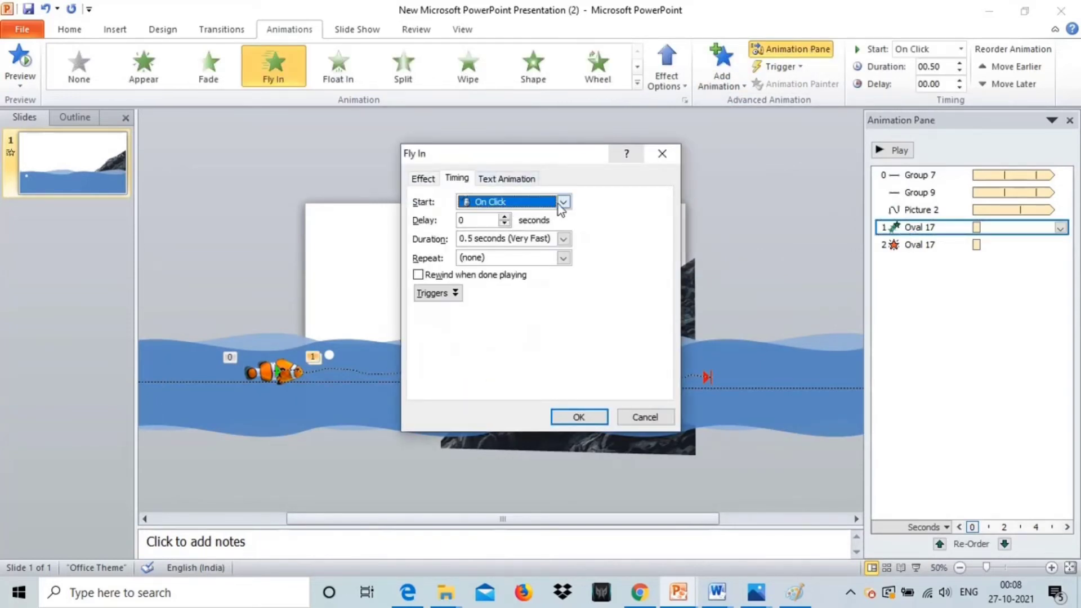
pyautogui.click(561, 203)
pyautogui.click(519, 232)
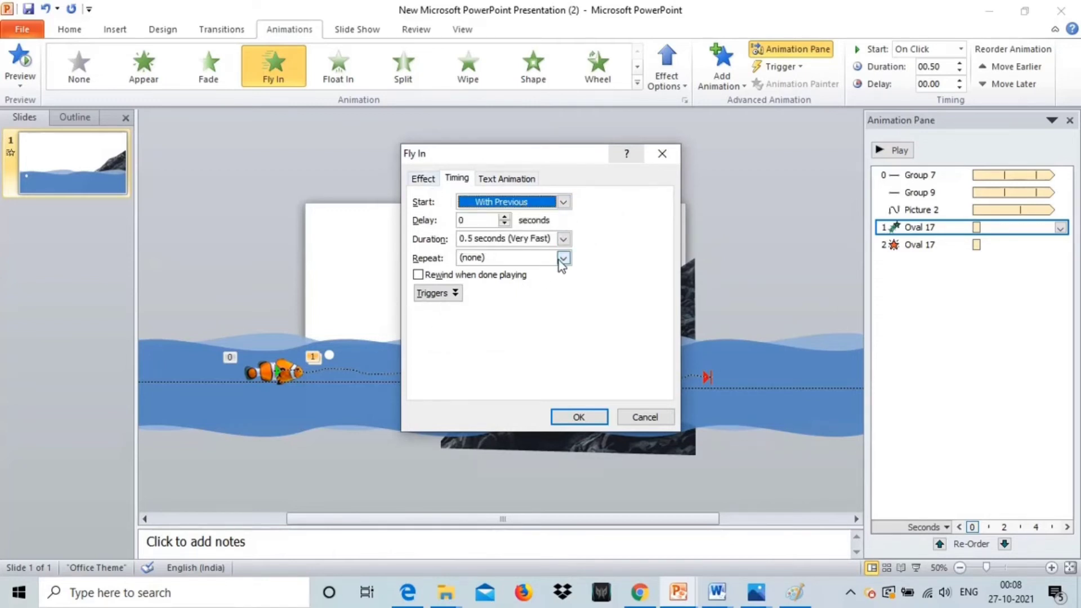
pyautogui.click(563, 258)
pyautogui.click(498, 345)
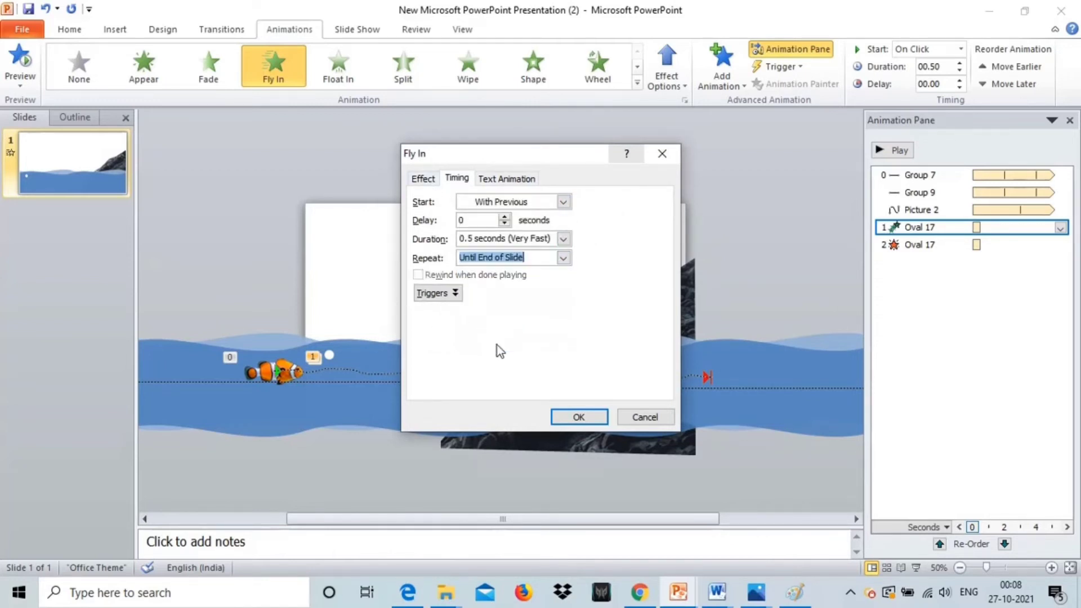
pyautogui.click(578, 416)
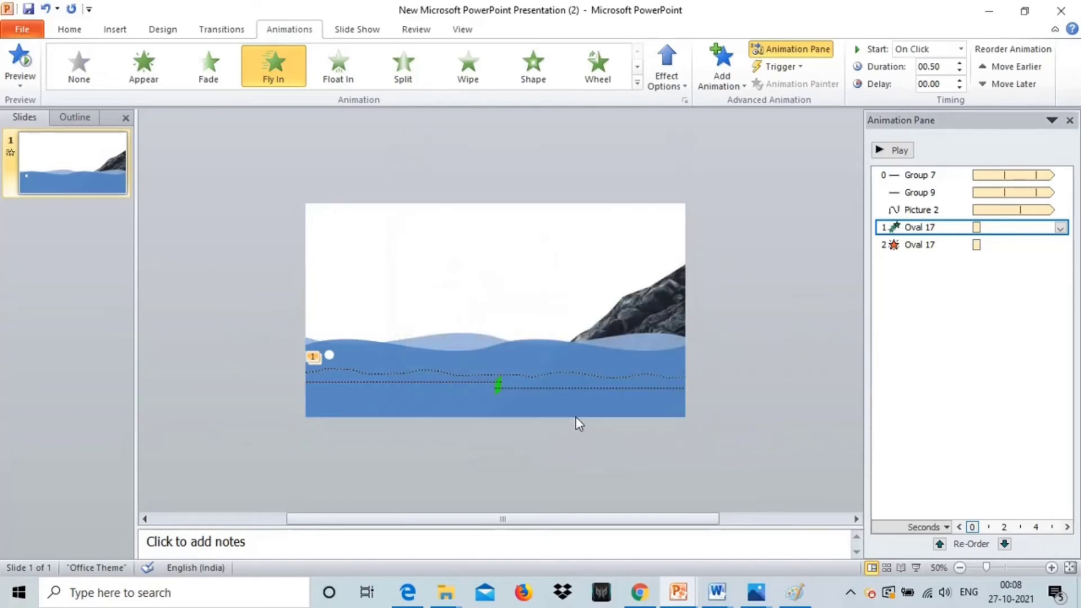
# Step: Set the Fade exit to With Previous, repeating Until End of Slide, then preview the slide show
pyautogui.doubleClick(891, 246)
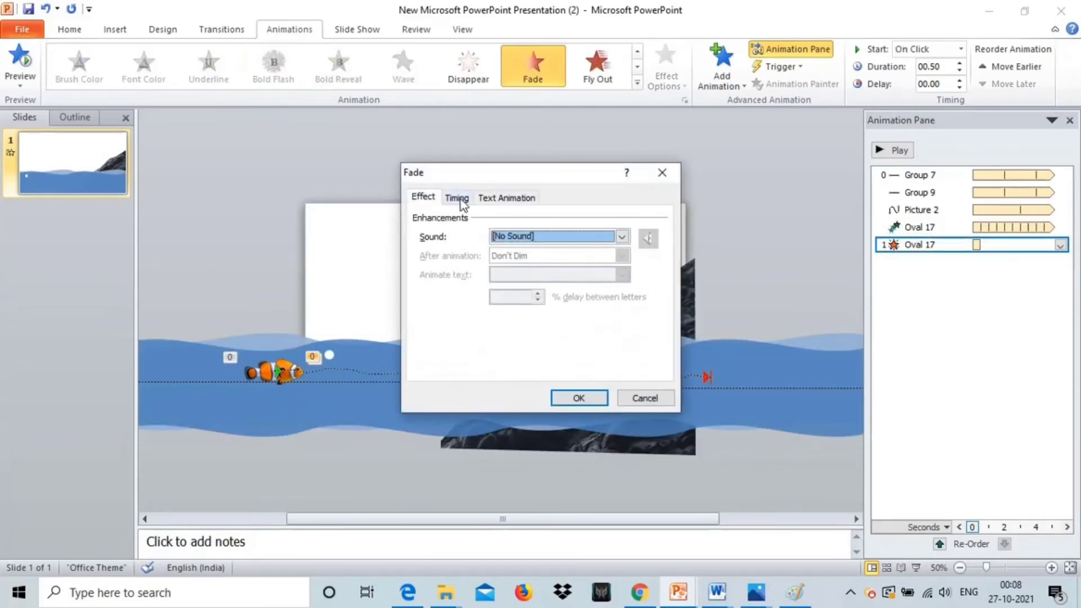
pyautogui.click(457, 197)
pyautogui.click(563, 221)
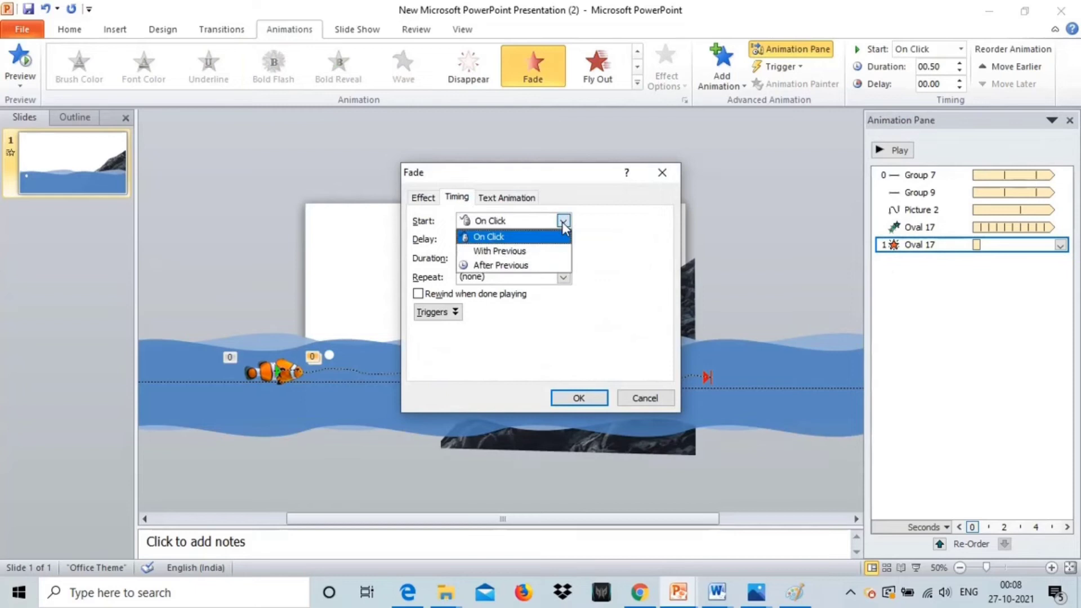
pyautogui.click(530, 251)
pyautogui.click(563, 277)
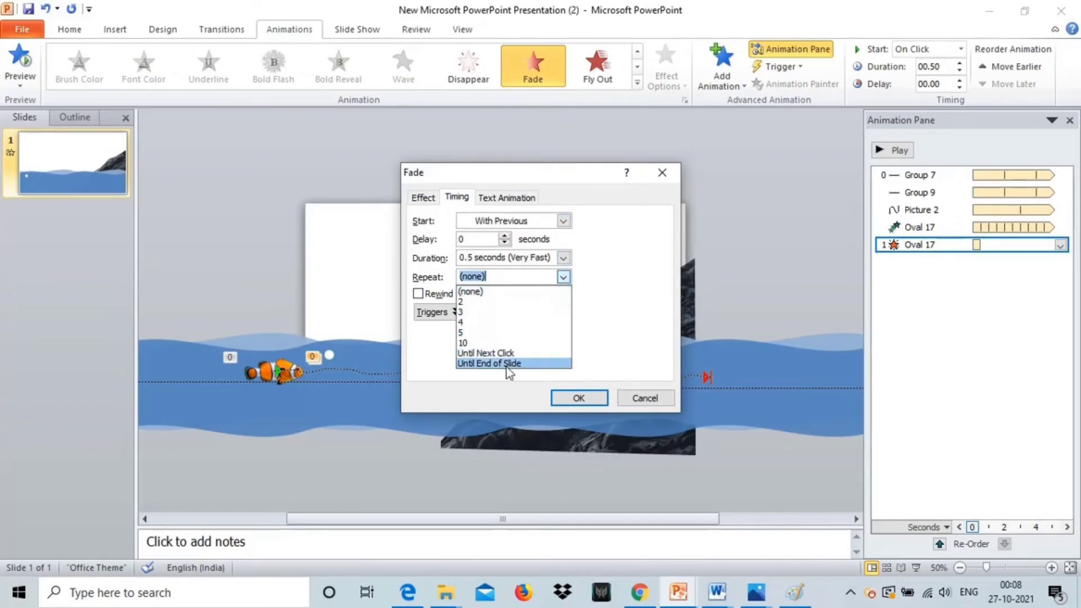
pyautogui.press('Escape')
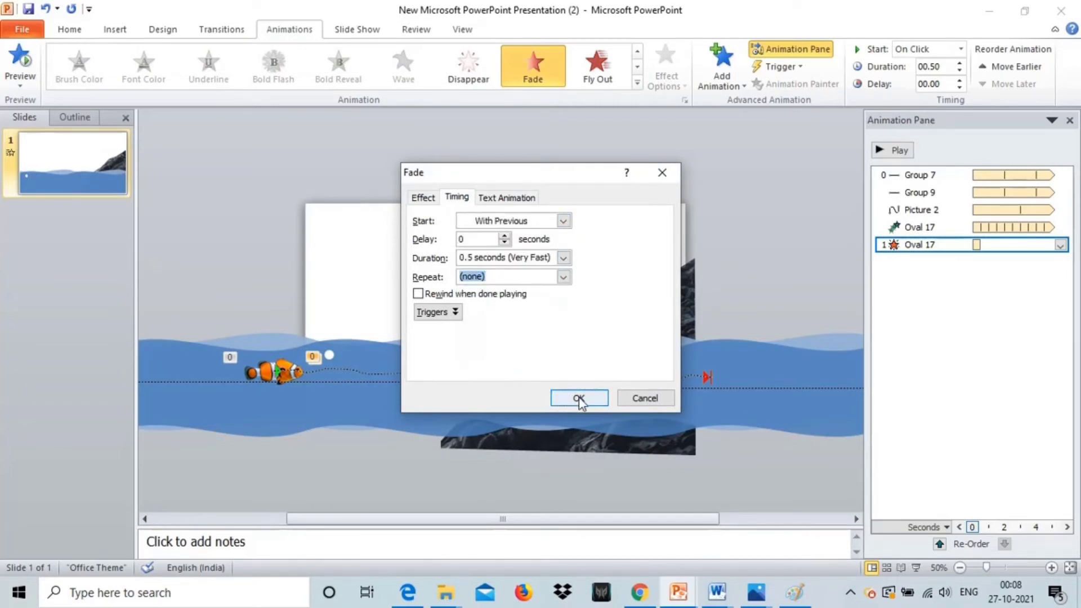
pyautogui.click(564, 277)
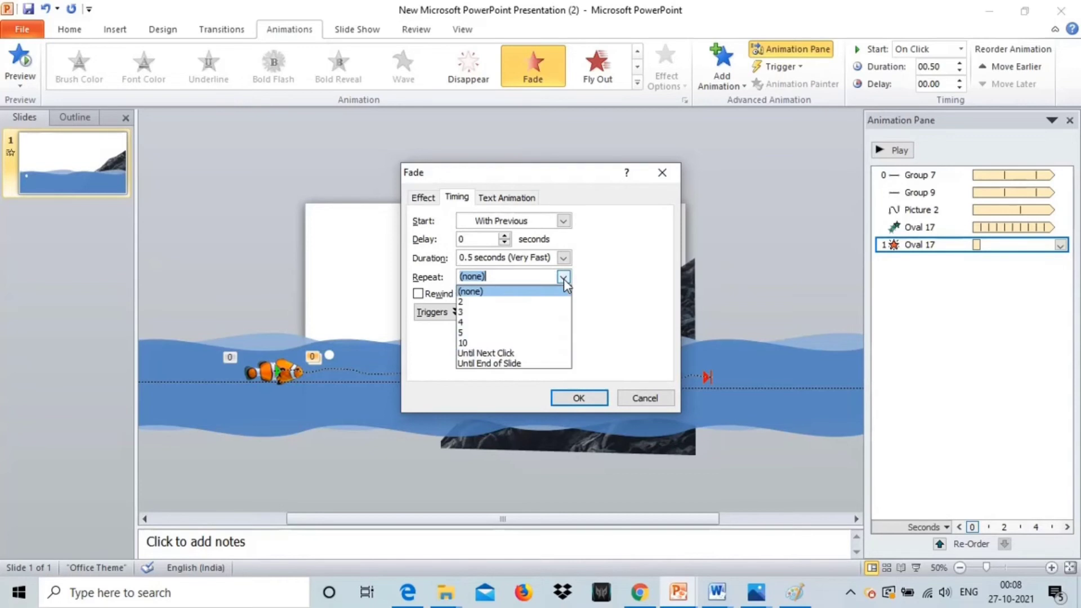
pyautogui.click(499, 365)
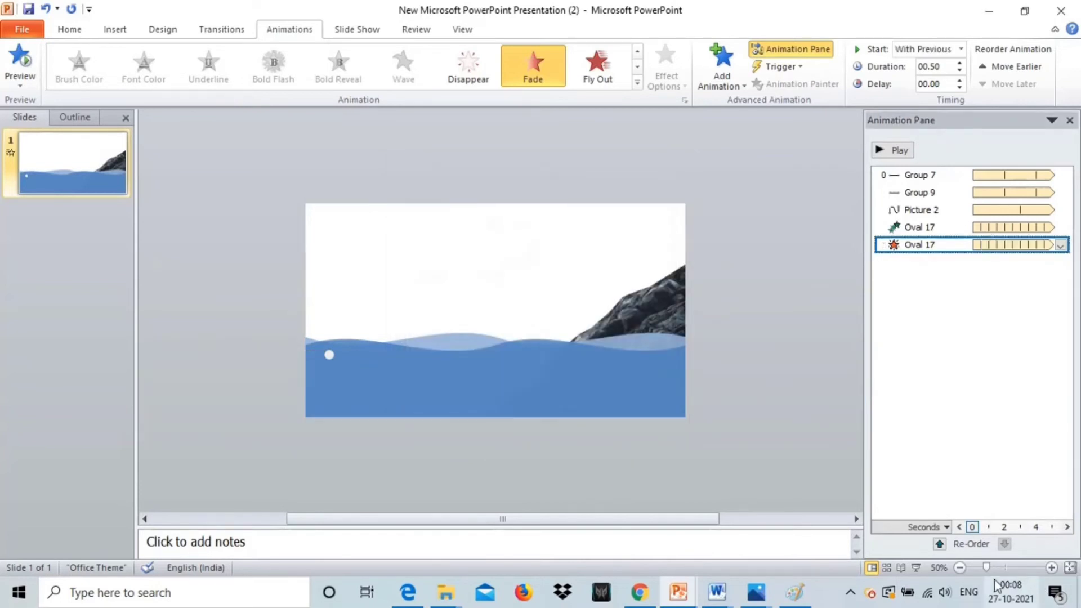
pyautogui.click(918, 567)
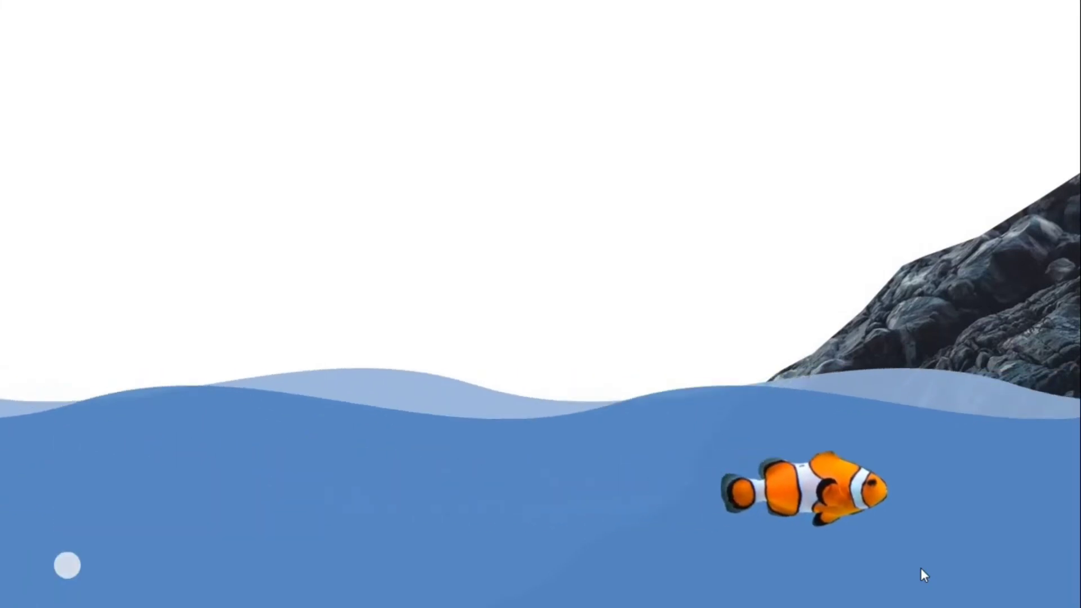
pyautogui.press('Escape')
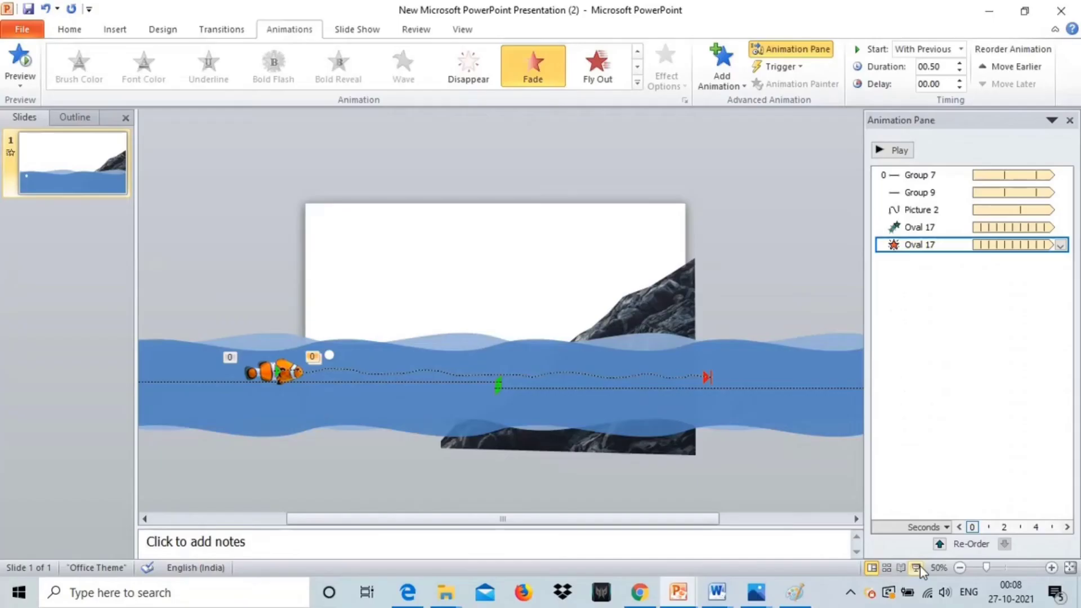
# Step: Duplicate the animated bubble several times with Ctrl+D, placing copies along the water
pyautogui.click(327, 353)
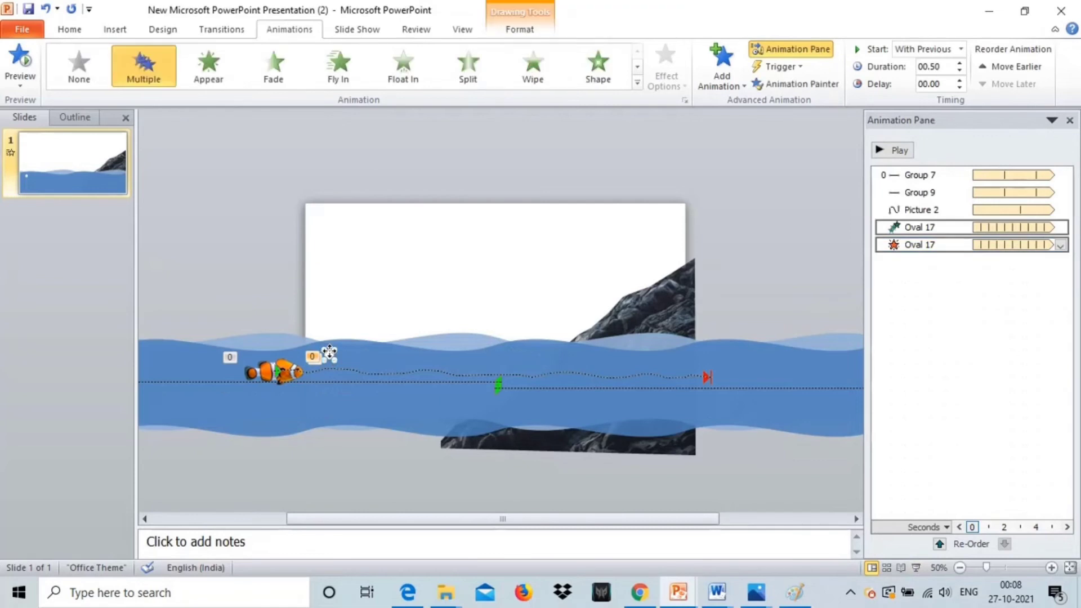
pyautogui.click(366, 293)
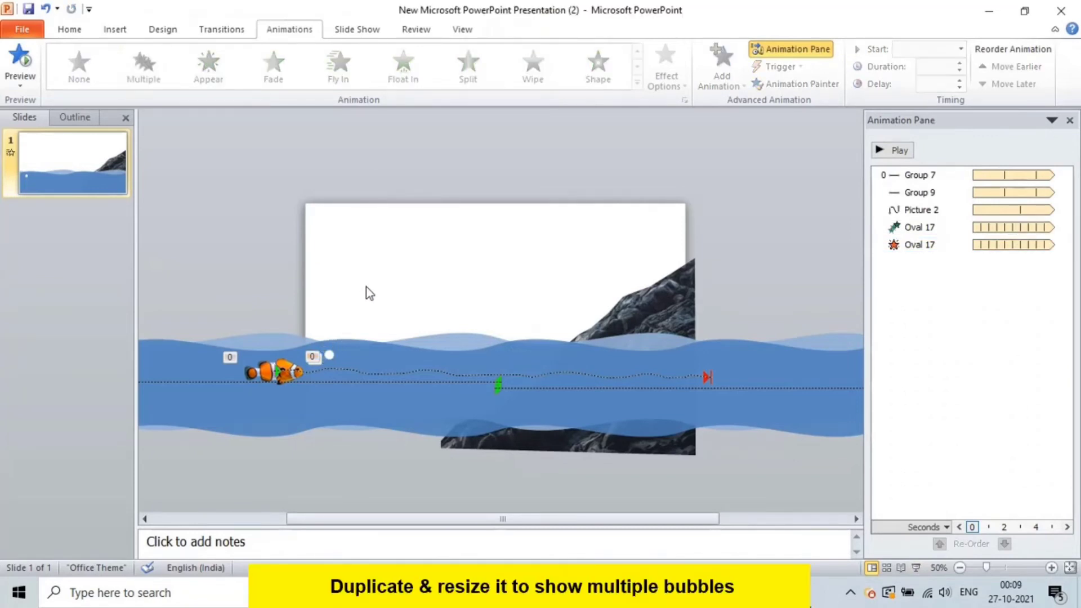
pyautogui.click(329, 355)
pyautogui.hotkey('ctrl', 'd')
pyautogui.moveTo(336, 361); pyautogui.dragTo(347, 376)
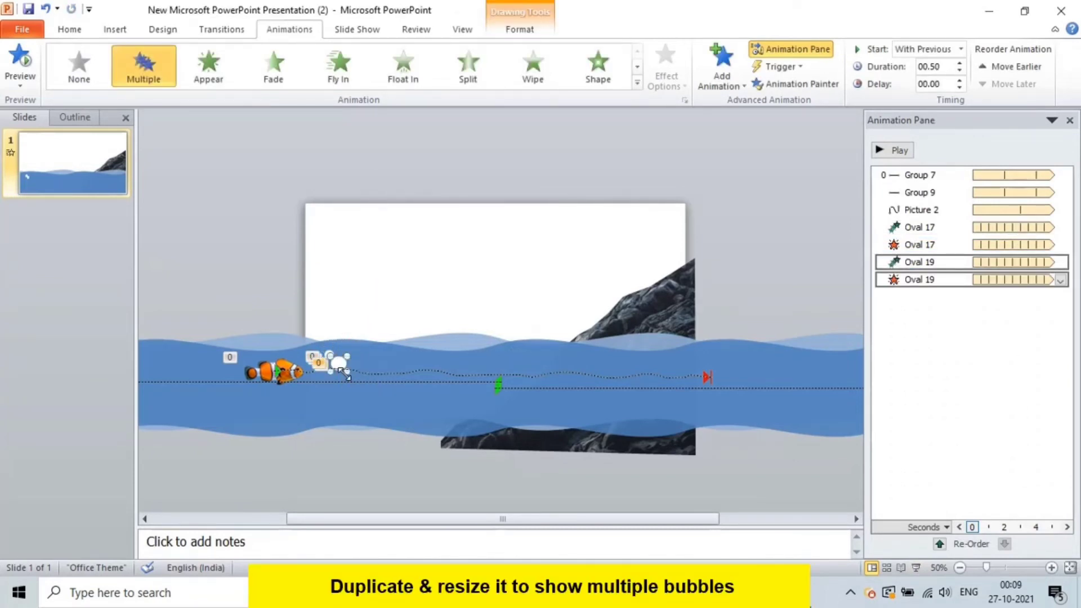
pyautogui.hotkey('ctrl', 'd')
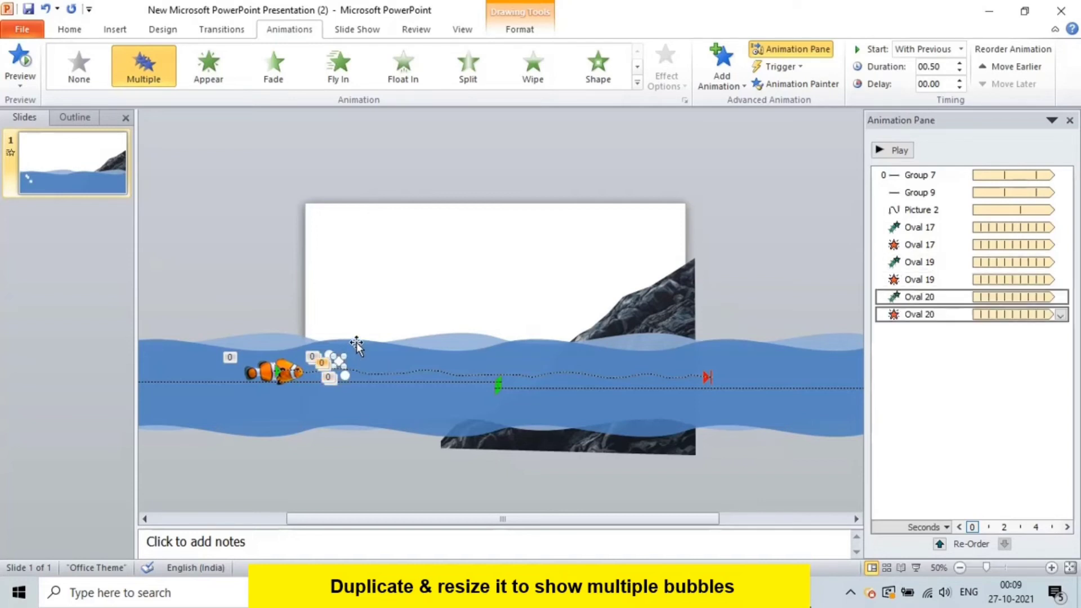
pyautogui.hotkey('ctrl', 'd')
pyautogui.hotkey('ctrl', 'd')
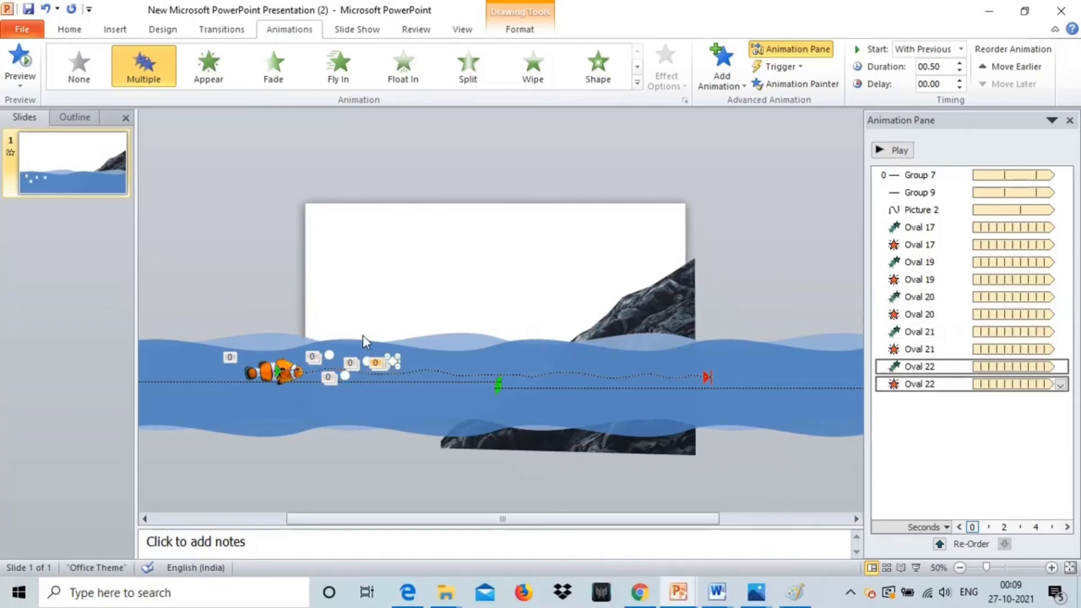
pyautogui.hotkey('ctrl', 'd')
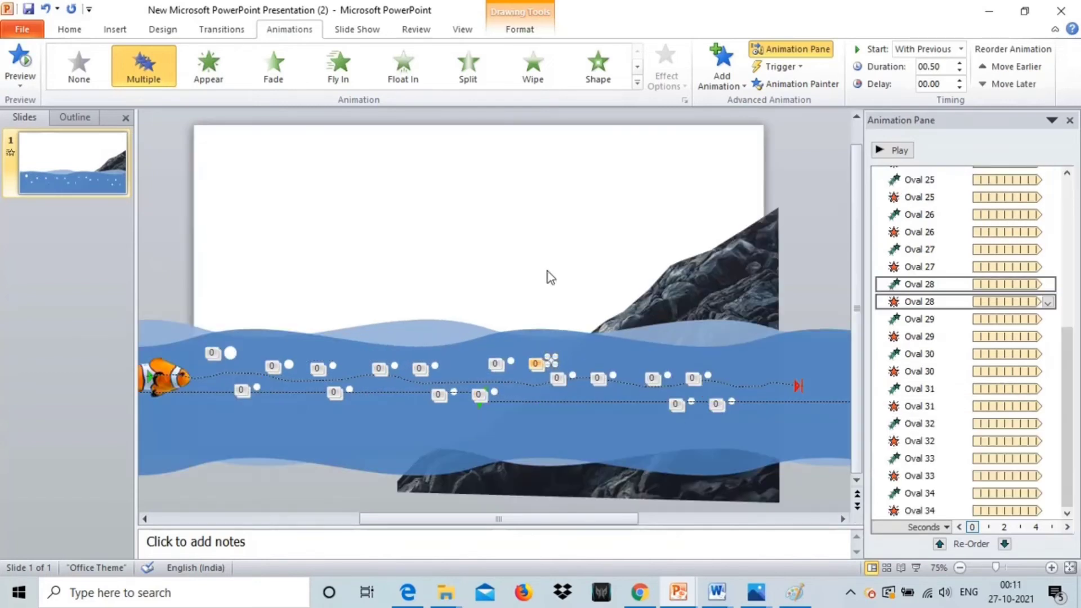
# Step: Stagger the bubble animations' start delays (Oval 17 through Oval 28) up to about 4.2s
pyautogui.doubleClick(590, 323)
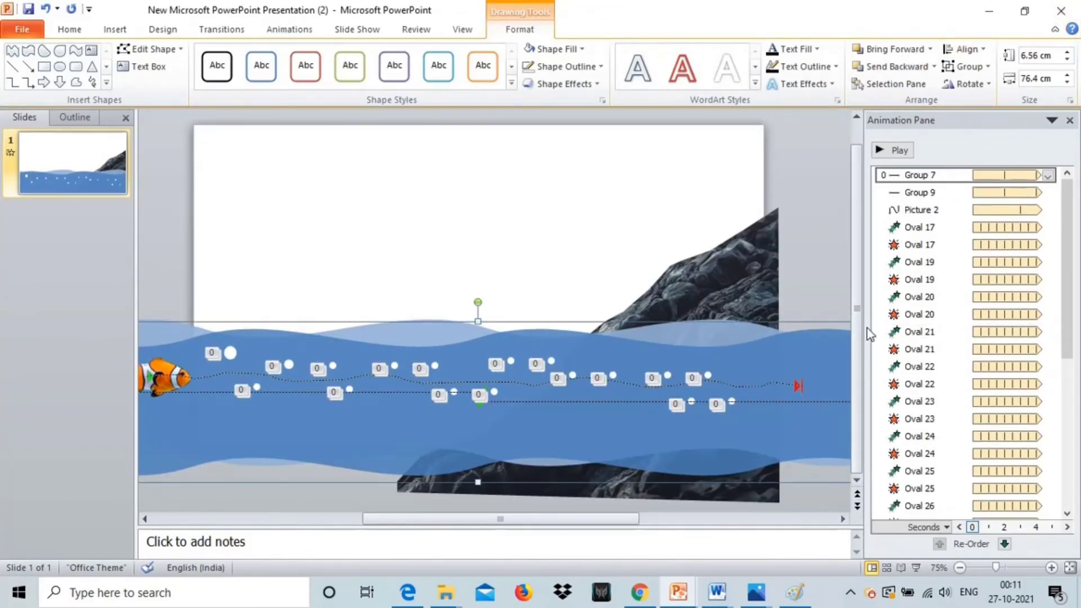
pyautogui.moveTo(866, 325); pyautogui.dragTo(599, 325)
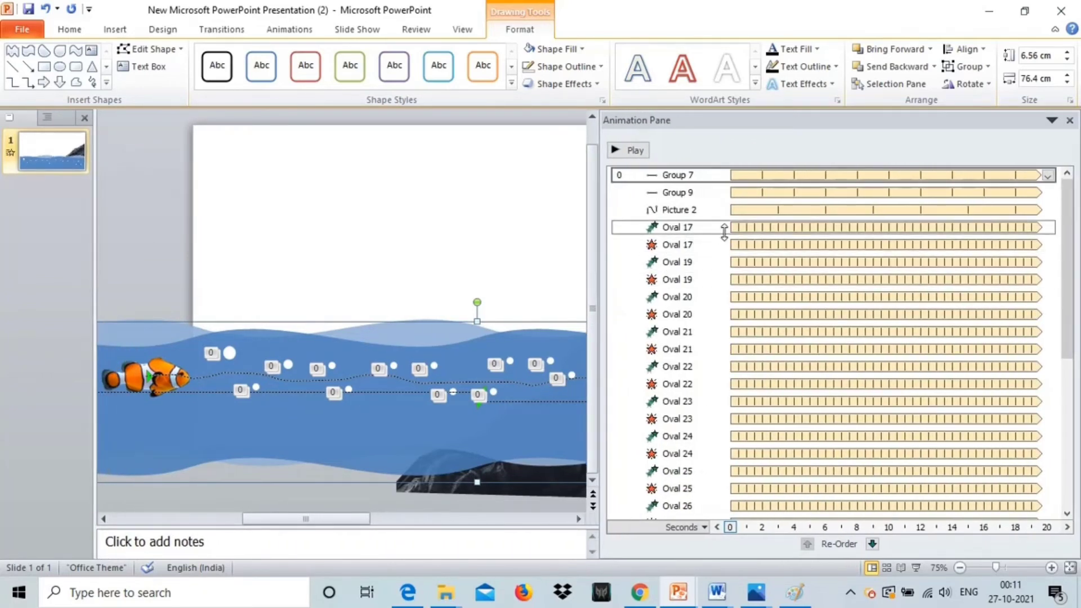
pyautogui.moveTo(730, 228)
pyautogui.mouseDown()
pyautogui.moveTo(764, 228)
pyautogui.moveTo(779, 245)
pyautogui.moveTo(761, 263)
pyautogui.moveTo(777, 280)
pyautogui.moveTo(748, 296)
pyautogui.moveTo(778, 314)
pyautogui.moveTo(754, 331)
pyautogui.moveTo(797, 385)
pyautogui.mouseUp()
pyautogui.moveTo(731, 401)
pyautogui.mouseDown()
pyautogui.moveTo(807, 402)
pyautogui.moveTo(826, 419)
pyautogui.mouseUp()
pyautogui.moveTo(731, 437)
pyautogui.mouseDown()
pyautogui.moveTo(766, 436)
pyautogui.moveTo(782, 454)
pyautogui.mouseUp()
pyautogui.scroll(-4, 1073, 434)
pyautogui.moveTo(730, 241)
pyautogui.mouseDown()
pyautogui.moveTo(775, 241)
pyautogui.moveTo(814, 259)
pyautogui.mouseUp()
pyautogui.moveTo(731, 276)
pyautogui.mouseDown()
pyautogui.moveTo(786, 275)
pyautogui.moveTo(813, 293)
pyautogui.mouseUp()
pyautogui.moveTo(732, 311)
pyautogui.mouseDown()
pyautogui.moveTo(793, 311)
pyautogui.moveTo(822, 328)
pyautogui.mouseUp()
pyautogui.moveTo(732, 346); pyautogui.dragTo(763, 346)
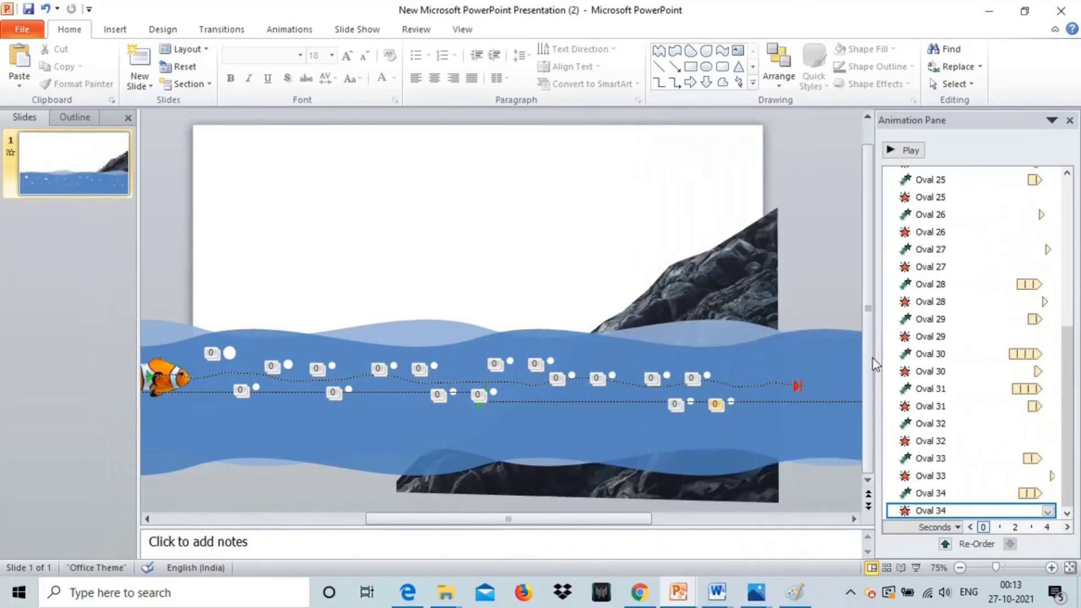
# Step: Preview the clownfish and bubble animations in Slide Show, then close the Animation Pane
pyautogui.click(916, 569)
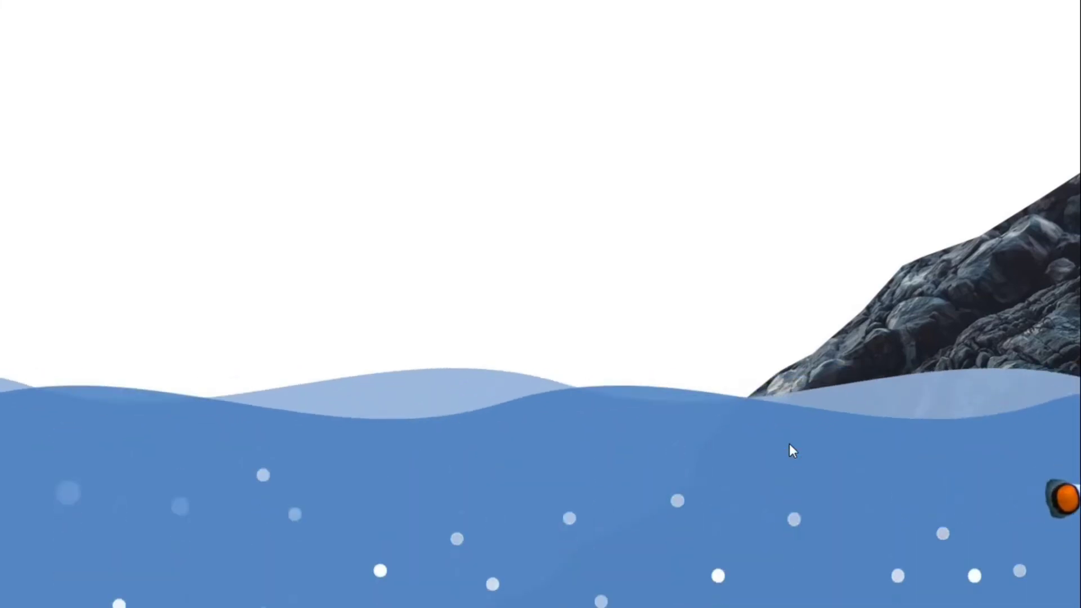
pyautogui.click(788, 442)
pyautogui.click(790, 445)
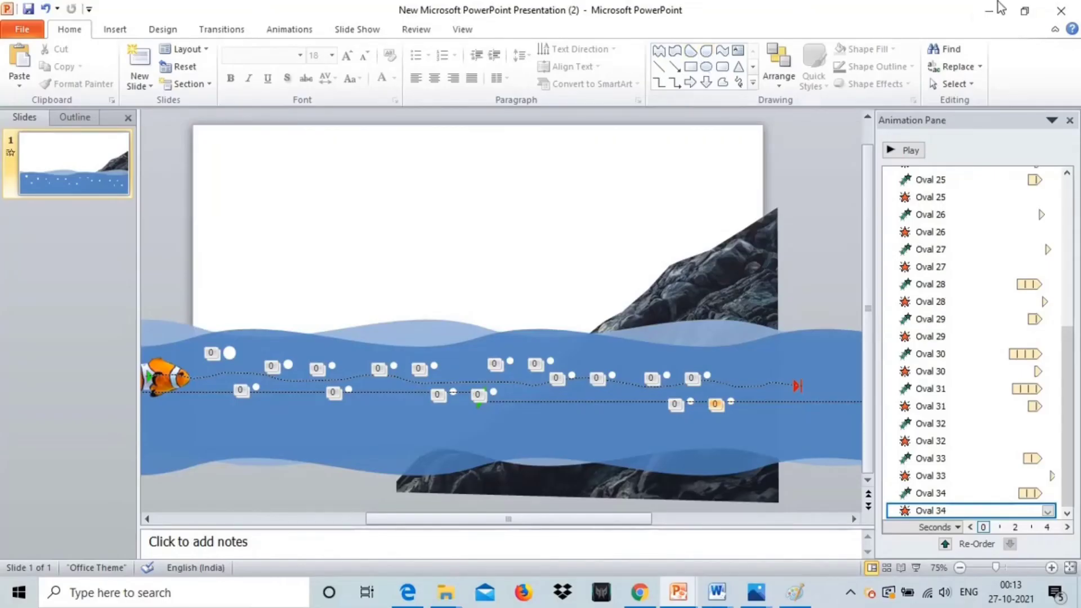
pyautogui.click(1070, 120)
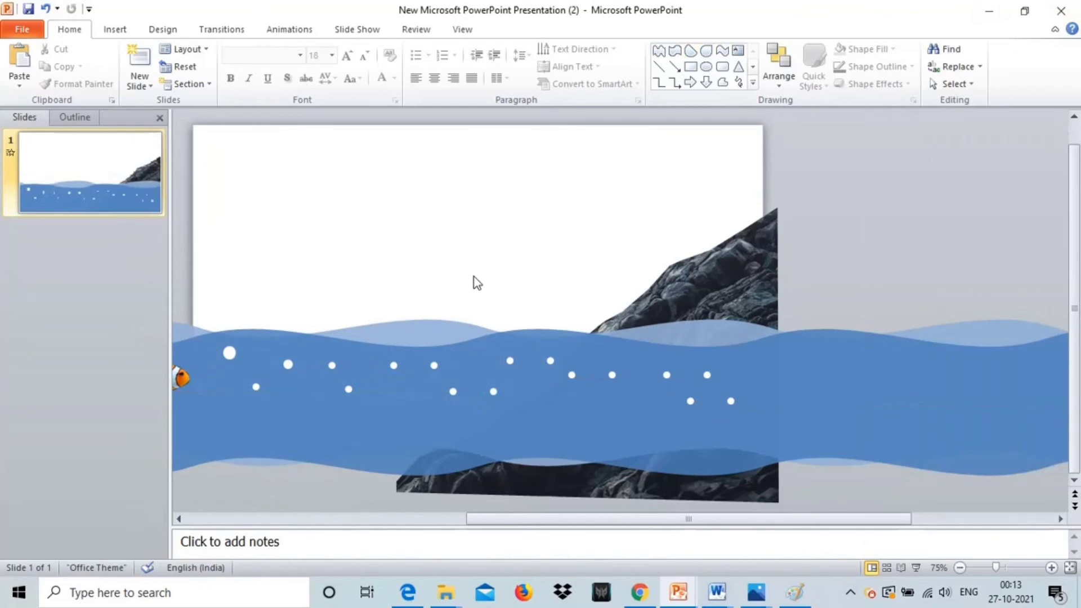
# Step: Fill the slide background with a 90° linear yellow-to-orange gradient
pyautogui.click(163, 30)
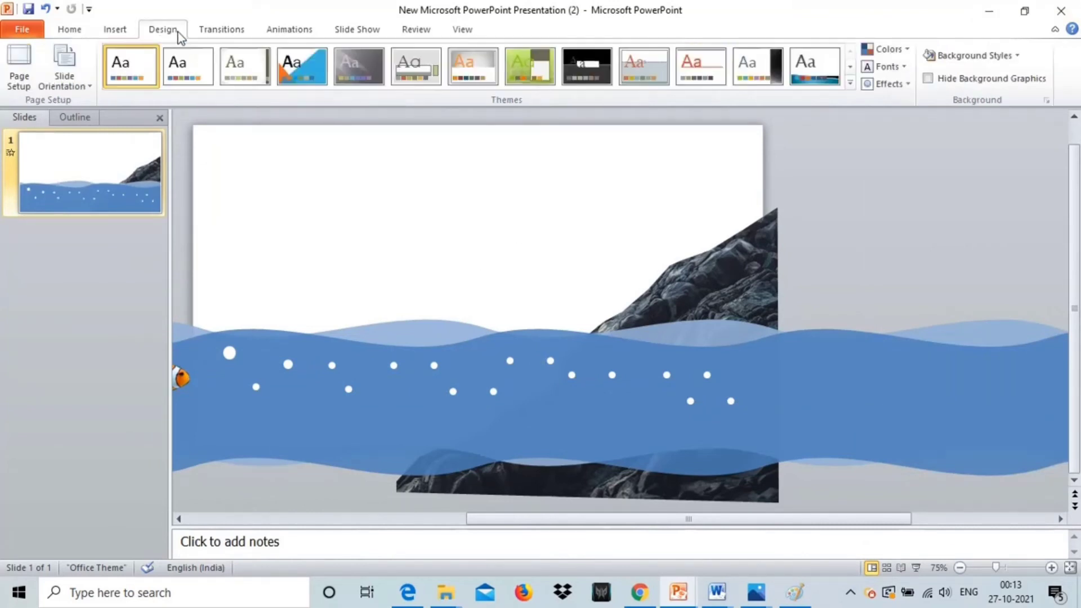
pyautogui.click(971, 55)
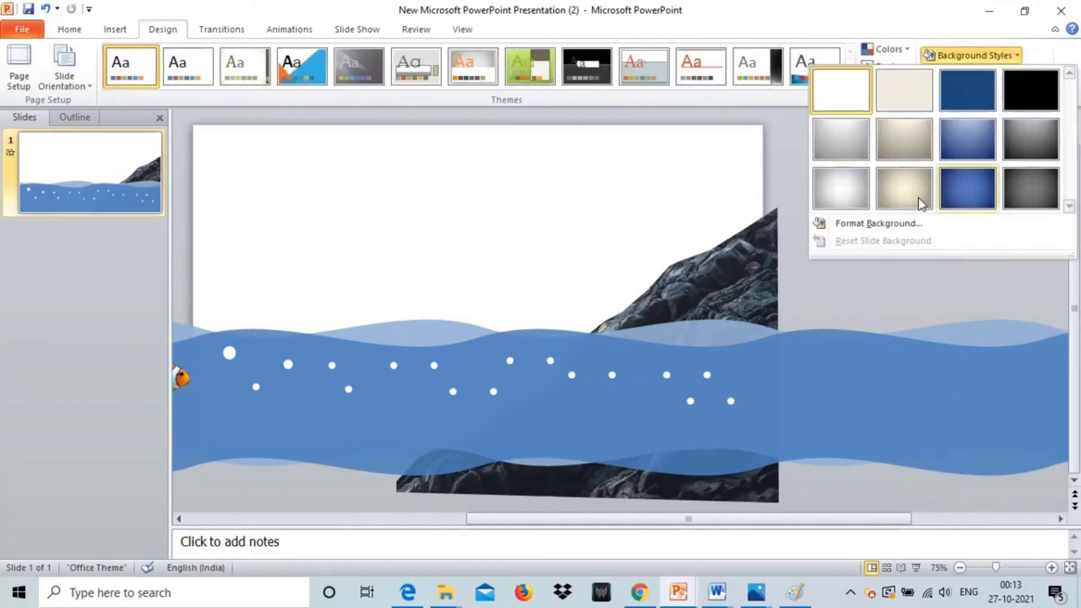
pyautogui.click(898, 226)
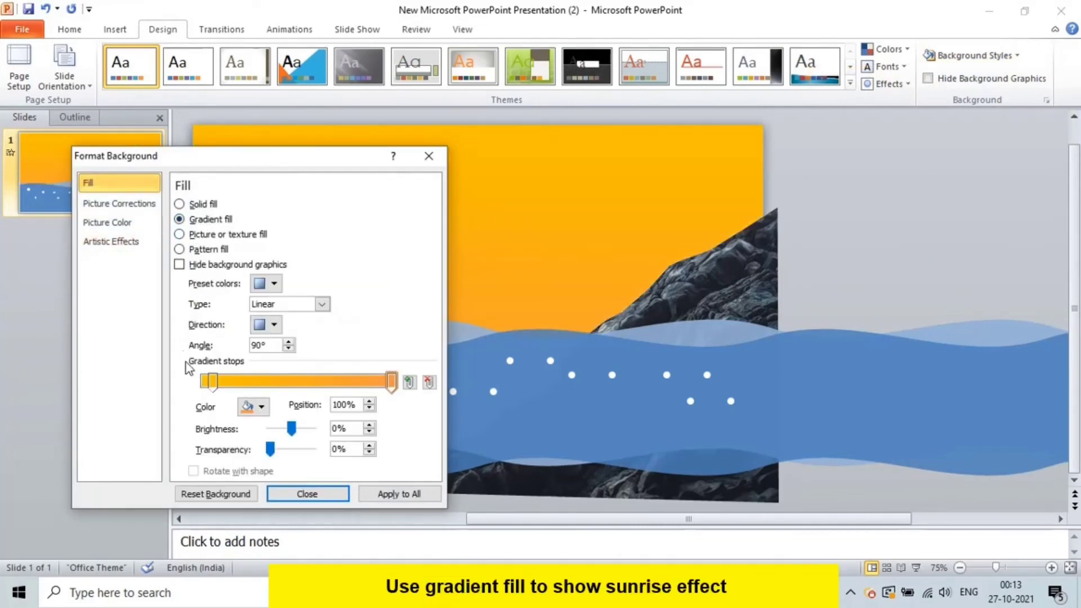
pyautogui.moveTo(212, 383); pyautogui.dragTo(202, 382)
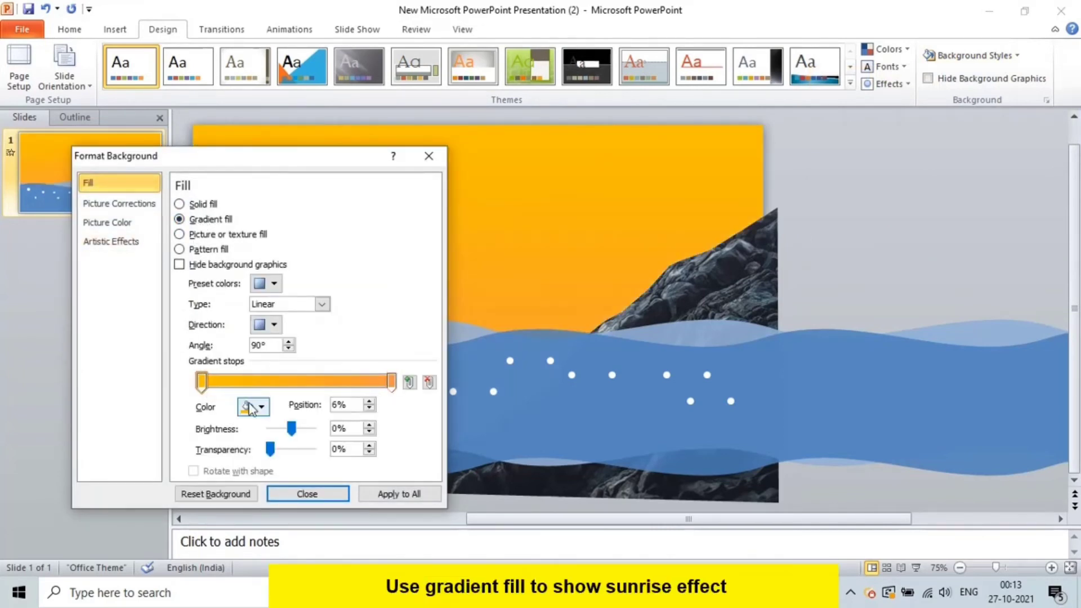
pyautogui.click(262, 406)
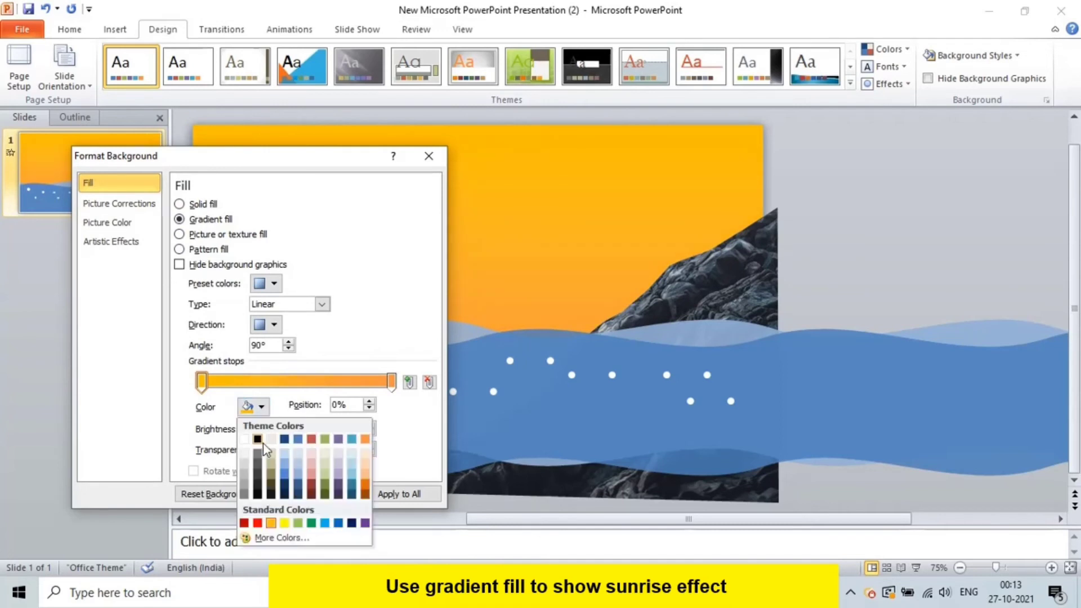
pyautogui.click(270, 523)
pyautogui.click(392, 382)
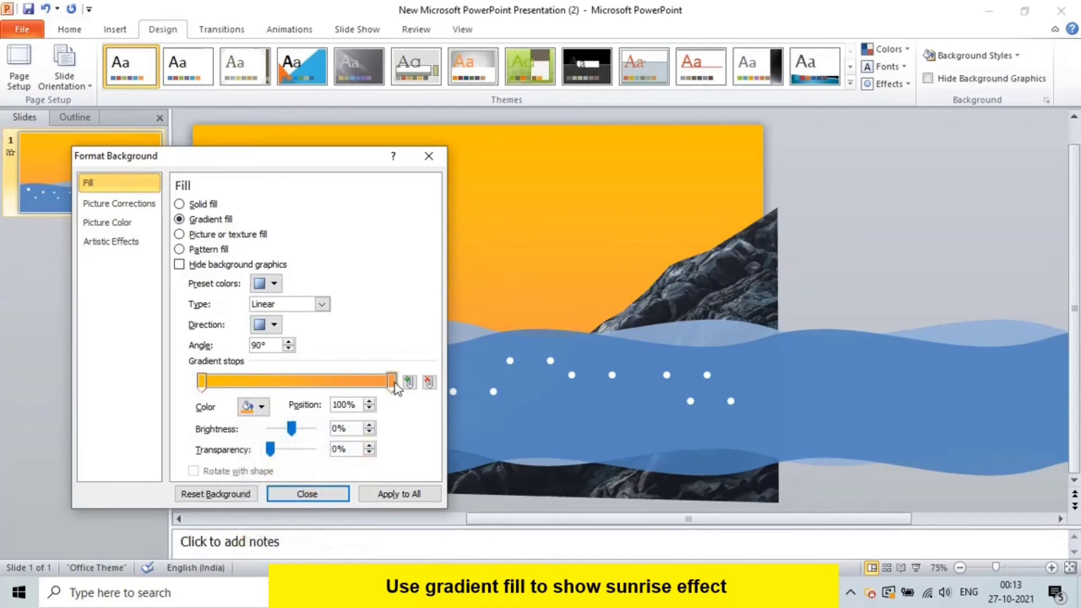
pyautogui.click(262, 407)
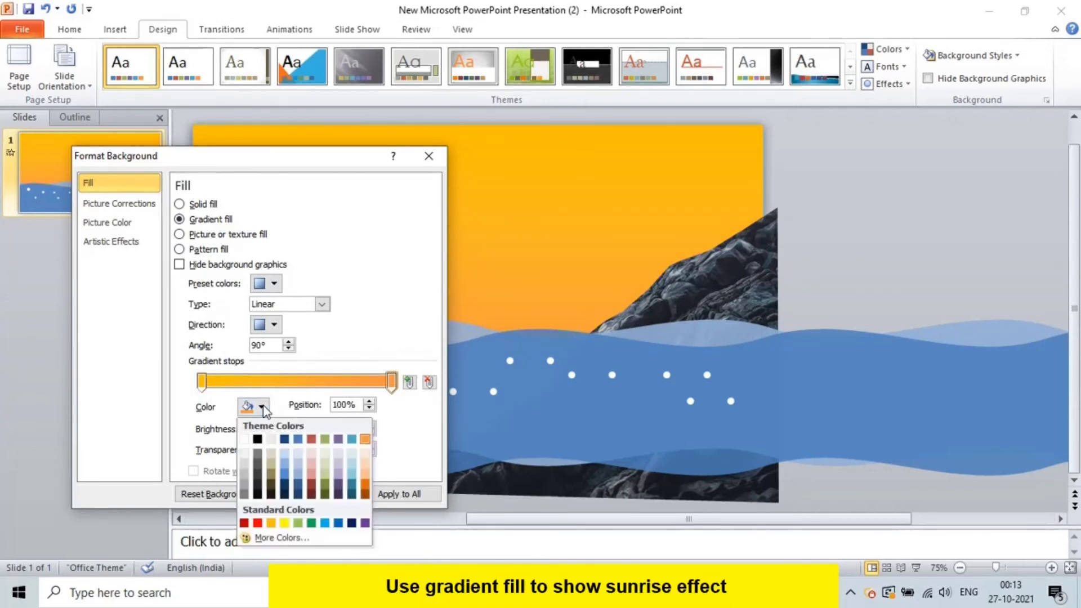
pyautogui.click(363, 440)
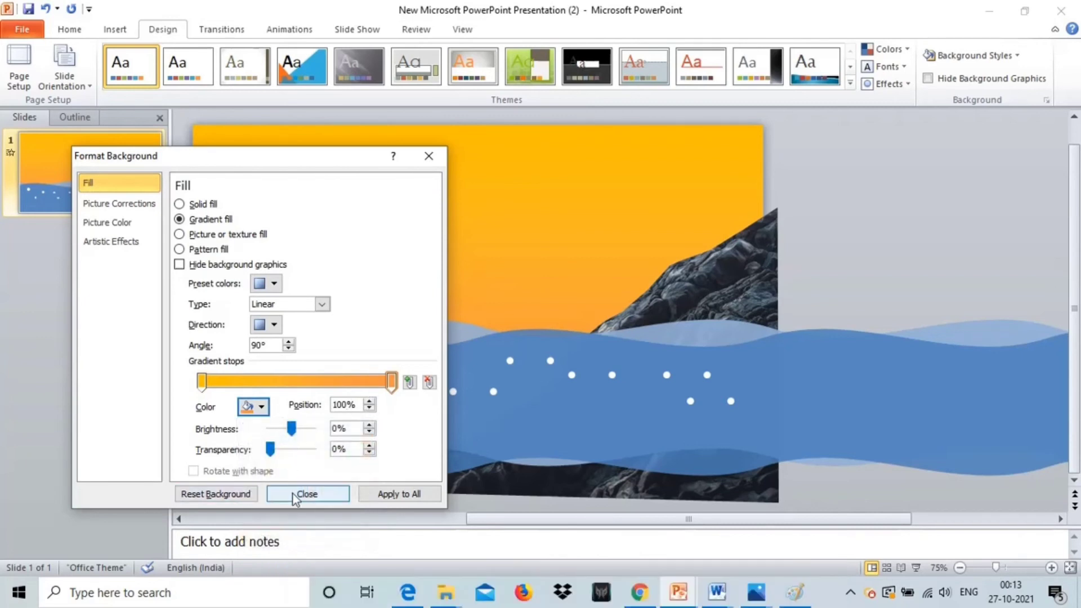
pyautogui.click(294, 495)
# Step: Draw a 3.39 cm circle in the upper sky with no outline
pyautogui.click(113, 30)
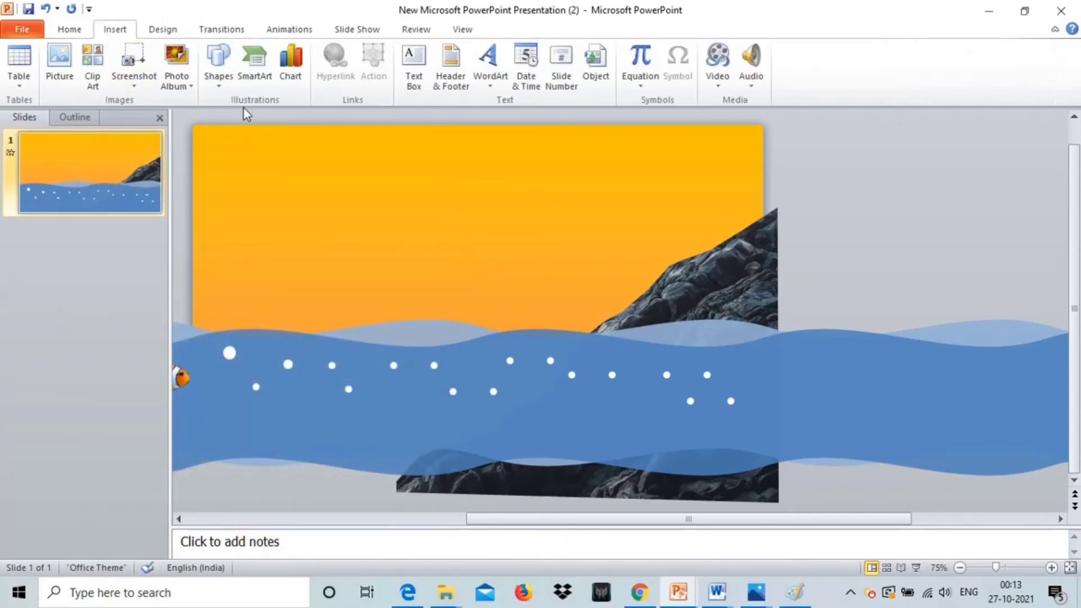
pyautogui.click(215, 79)
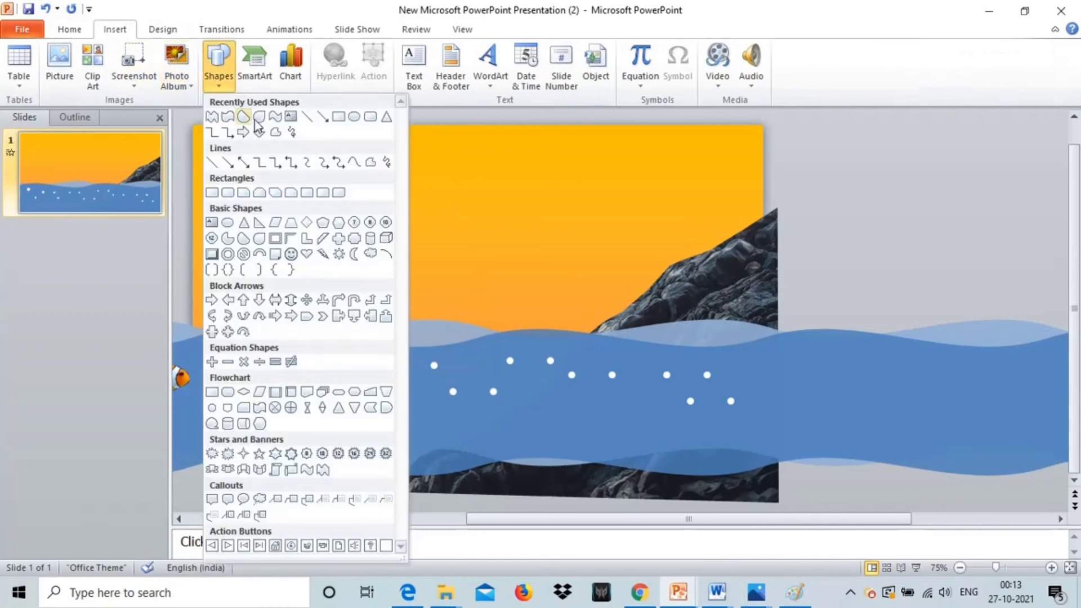
pyautogui.click(357, 114)
pyautogui.moveTo(396, 181); pyautogui.dragTo(475, 262)
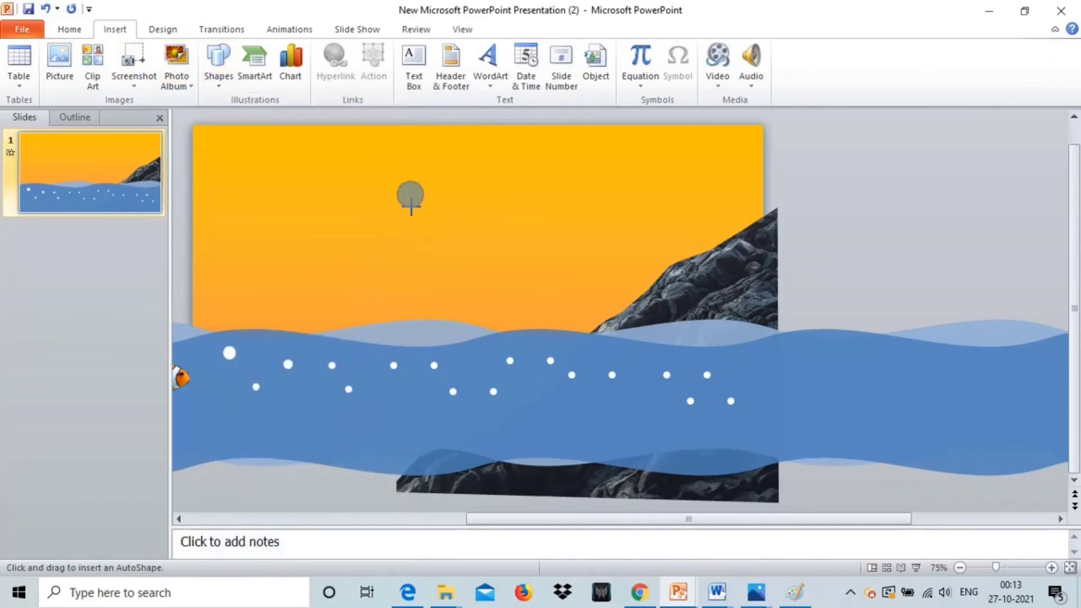
pyautogui.press('Escape')
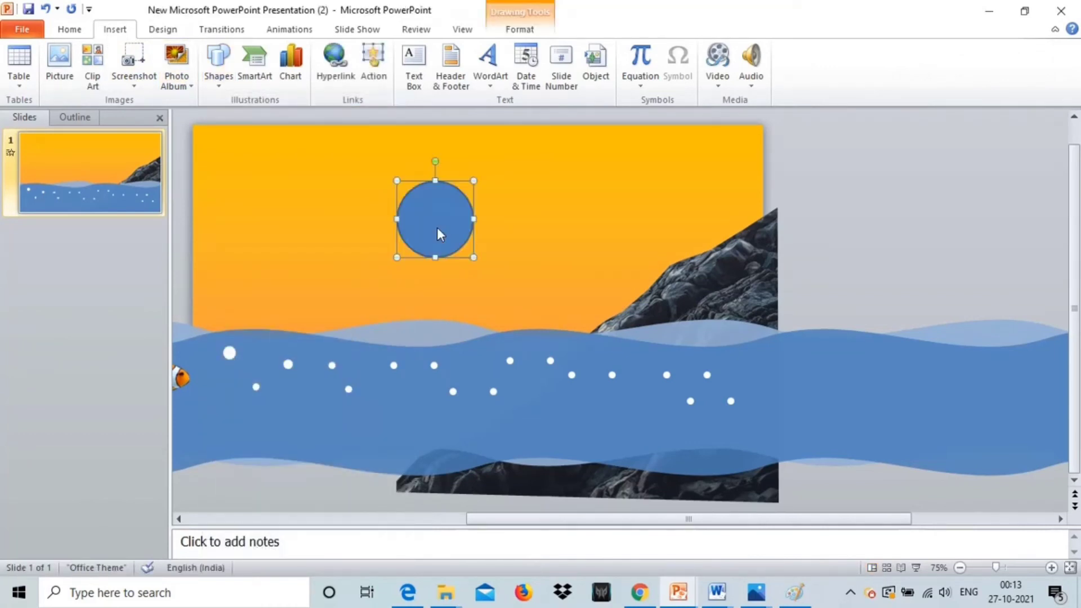
pyautogui.click(540, 73)
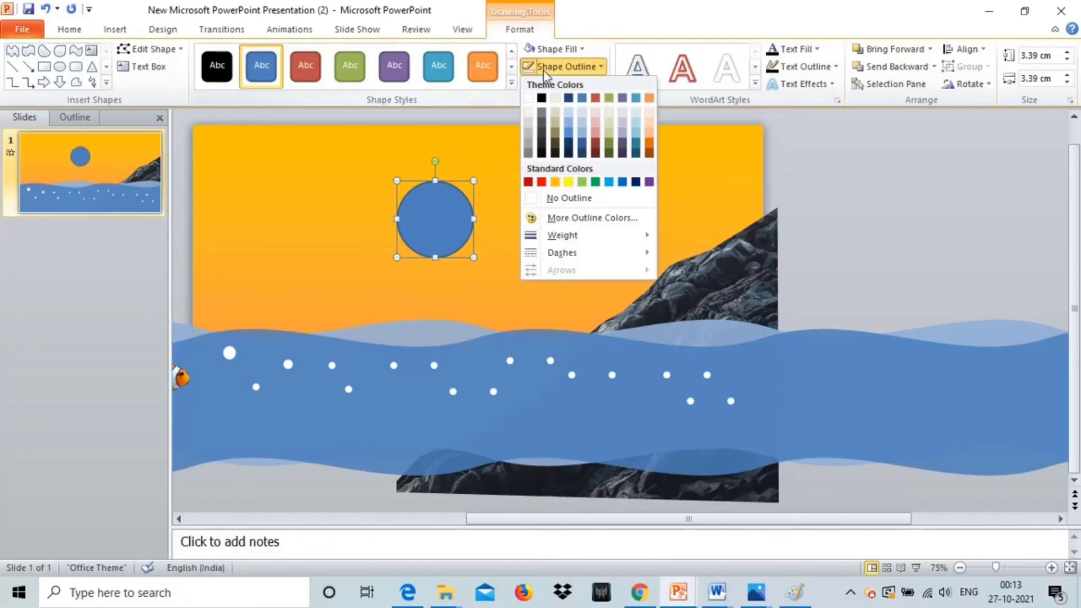
pyautogui.click(540, 198)
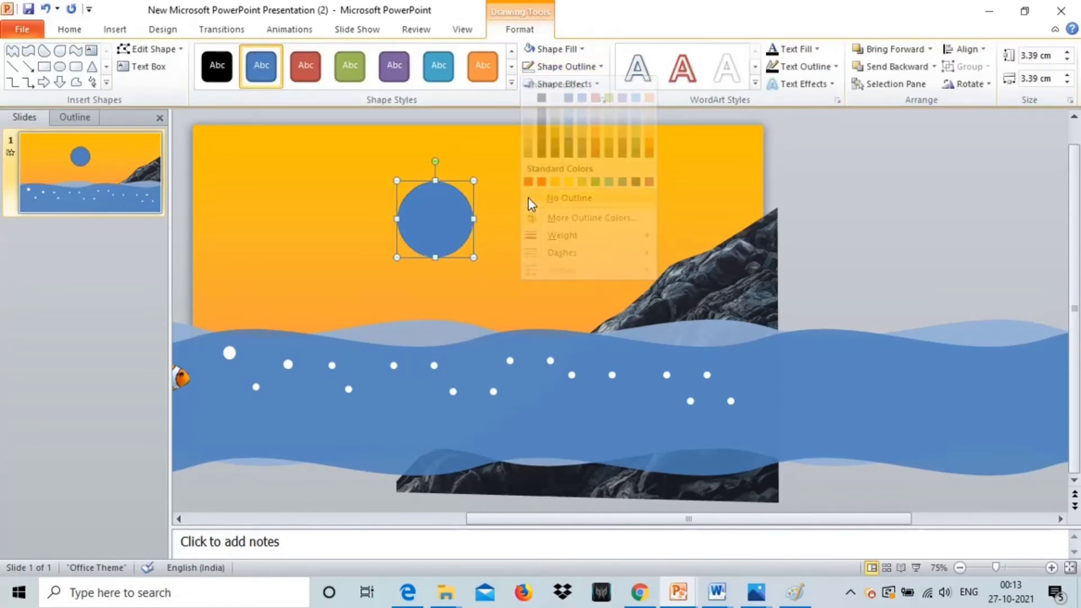
pyautogui.rightClick(432, 215)
# Step: Give the circle an orange gradient fill with swapped stops, then shift it right toward the rock
pyautogui.click(458, 472)
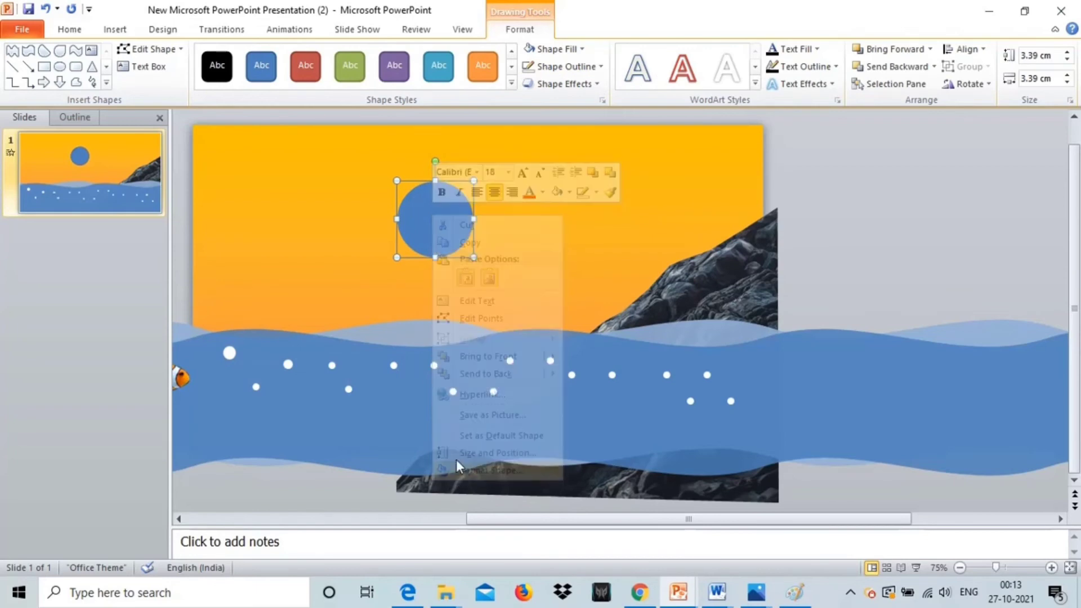
pyautogui.click(207, 228)
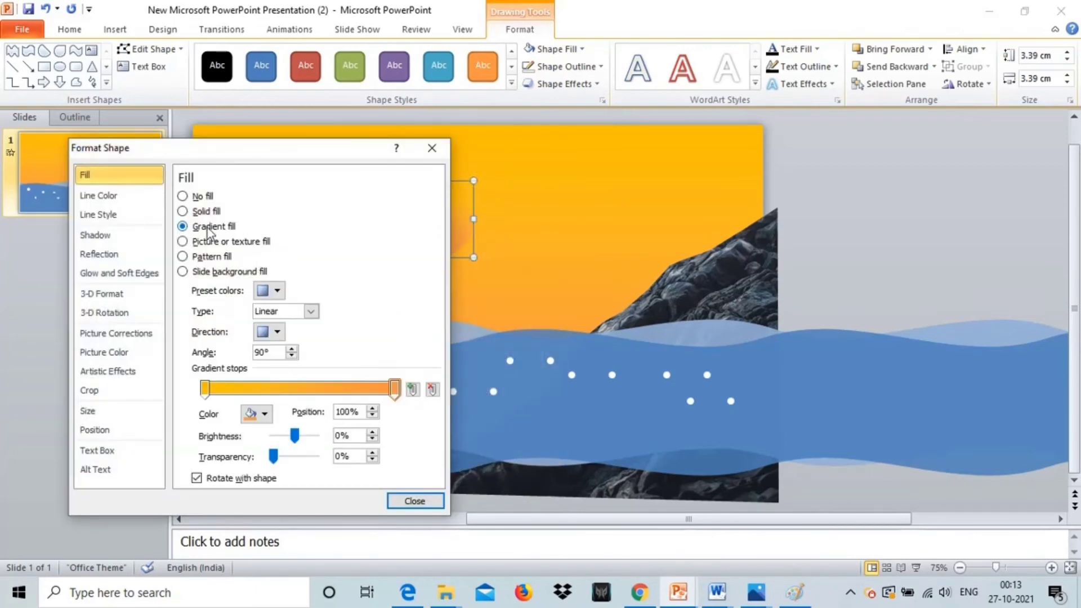
pyautogui.moveTo(269, 150); pyautogui.dragTo(187, 184)
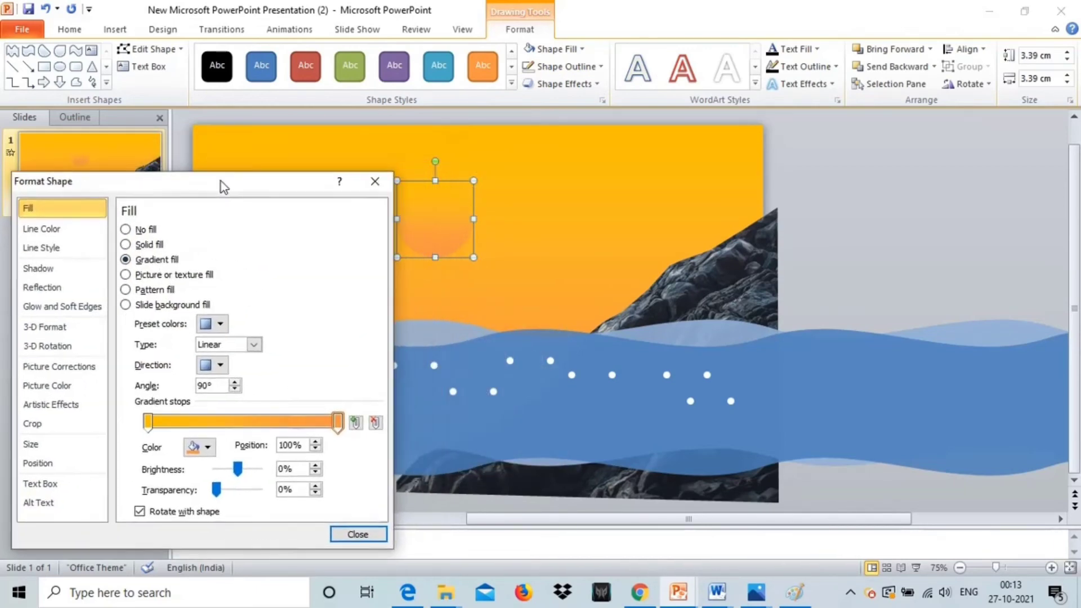
pyautogui.moveTo(123, 423); pyautogui.dragTo(184, 423)
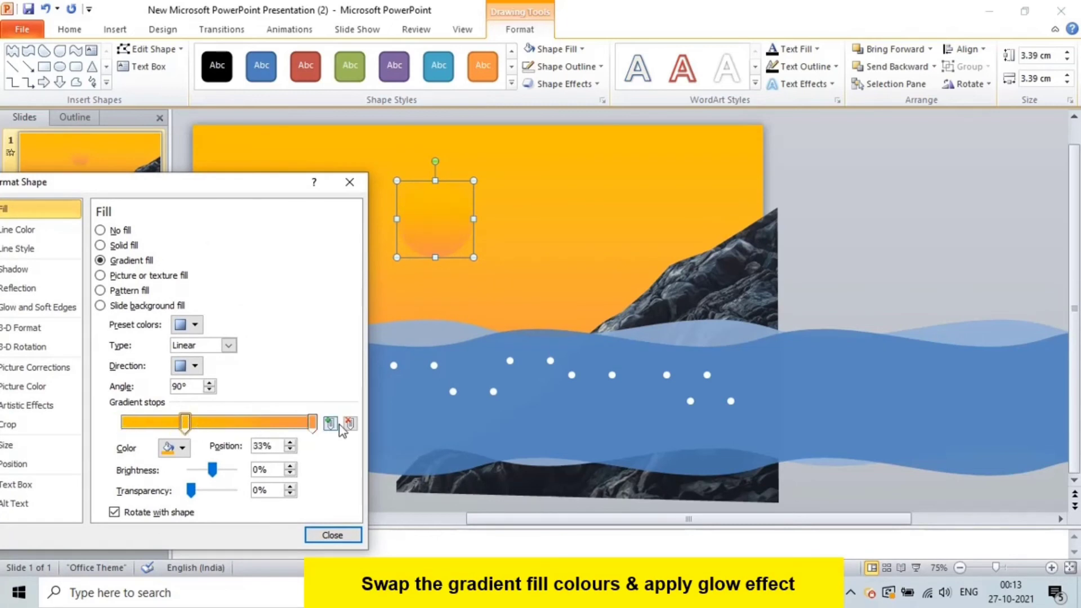
pyautogui.moveTo(313, 423); pyautogui.dragTo(167, 424)
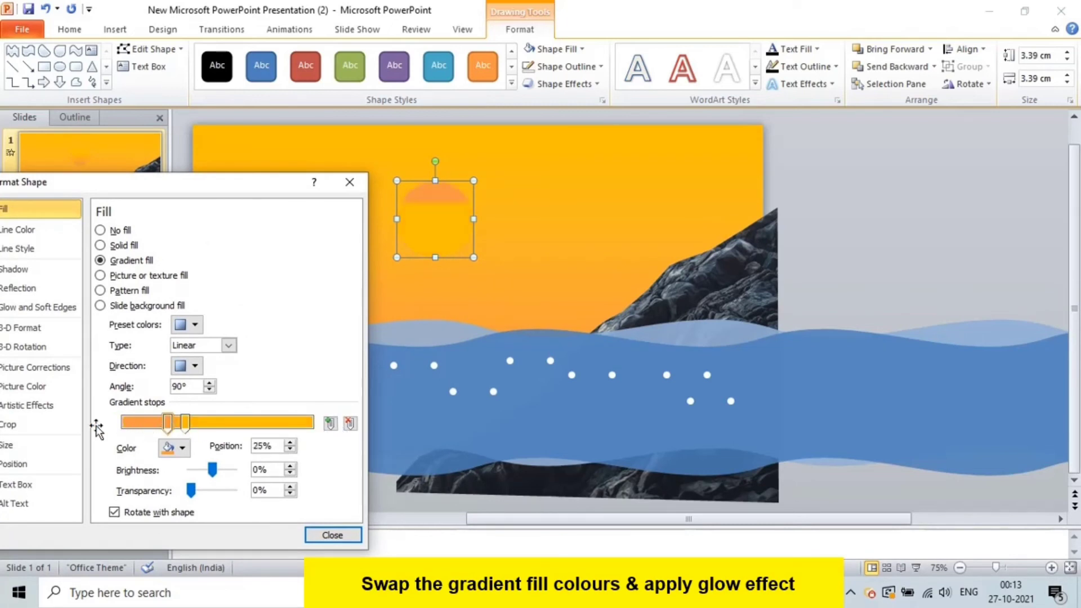
pyautogui.moveTo(96, 428); pyautogui.dragTo(102, 428)
pyautogui.moveTo(184, 423); pyautogui.dragTo(313, 423)
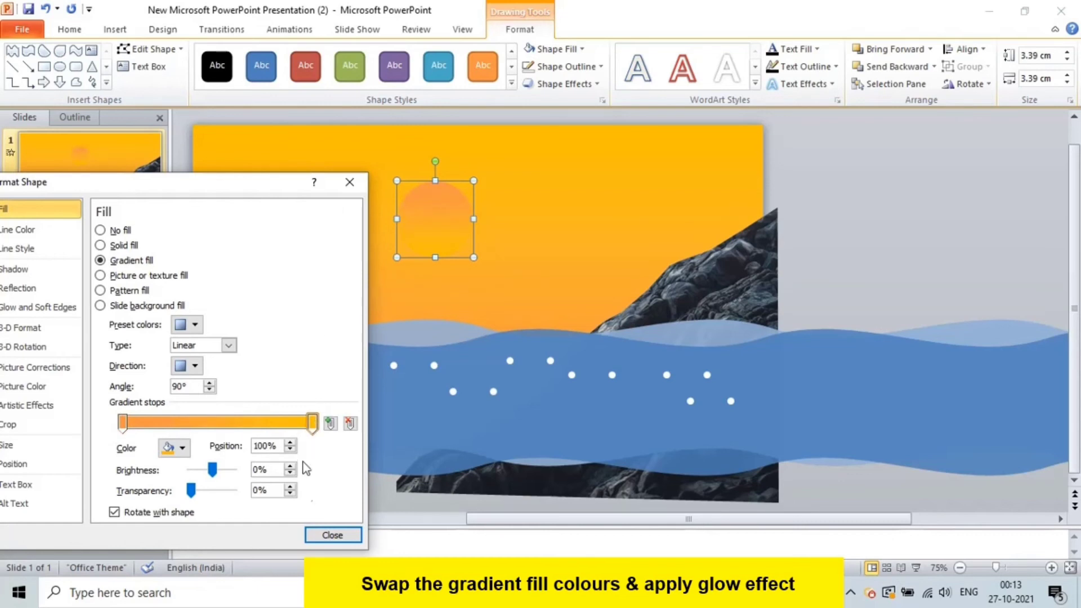
pyautogui.click(319, 535)
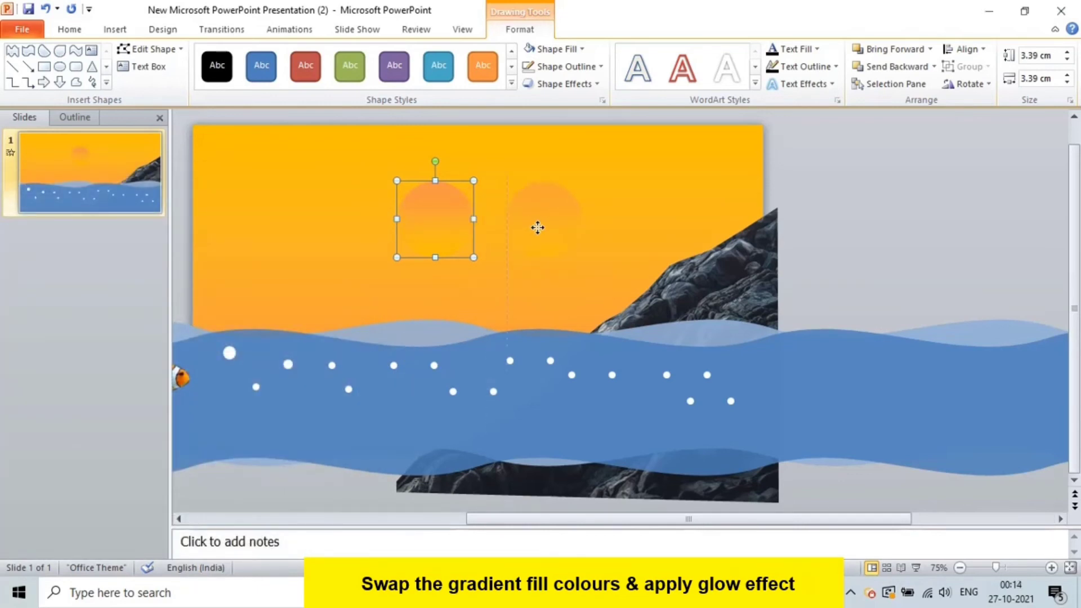
pyautogui.moveTo(538, 227); pyautogui.dragTo(548, 229)
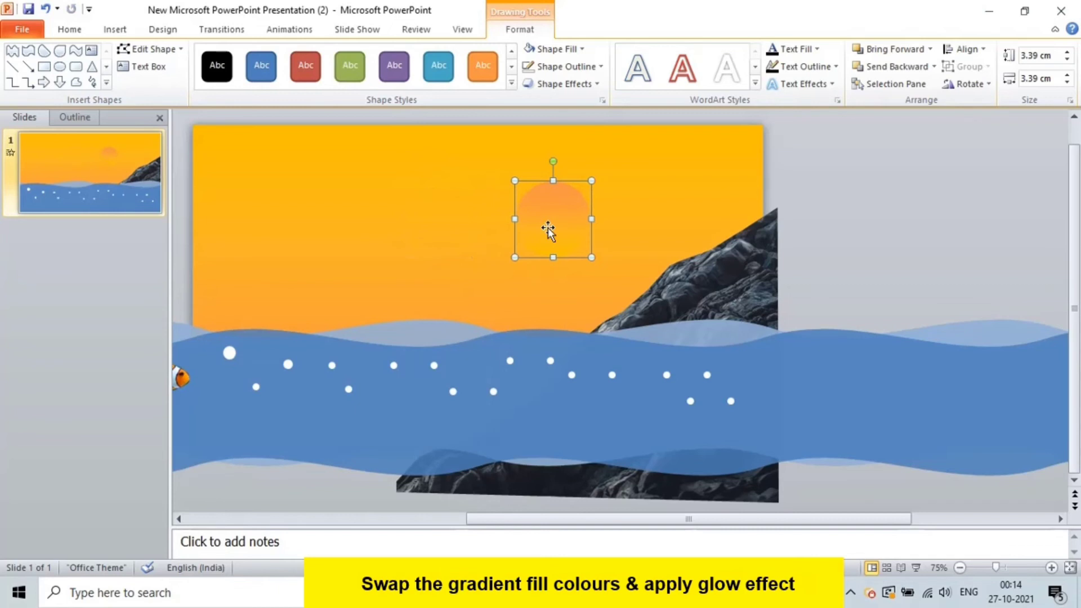
# Step: Add a 130 pt yellow glow at 40% transparency to the sun and place it beside the rock
pyautogui.rightClick(547, 230)
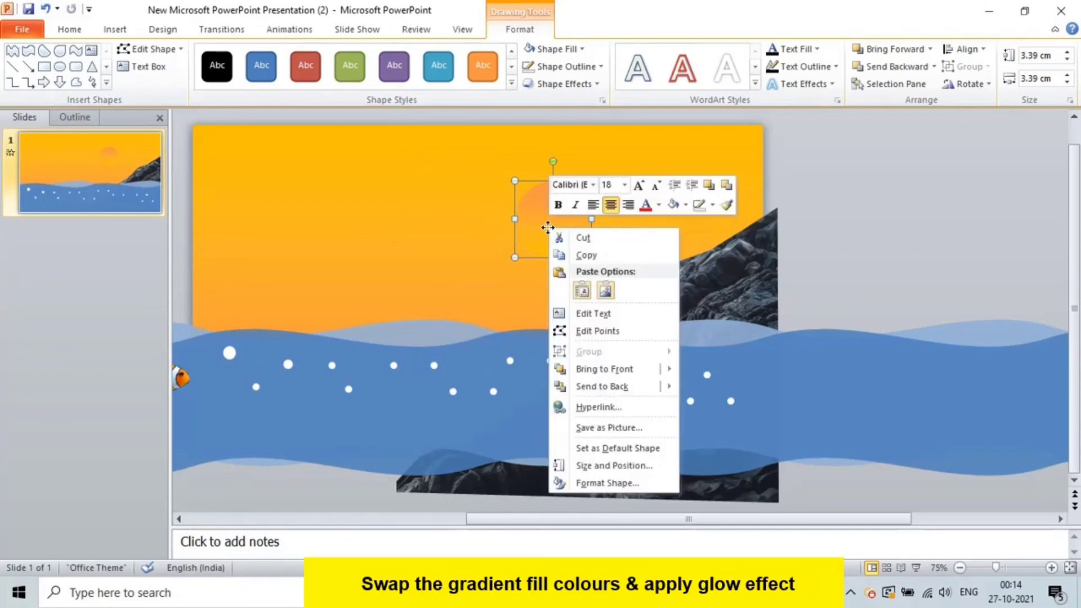
pyautogui.click(572, 481)
pyautogui.moveTo(88, 189); pyautogui.dragTo(165, 175)
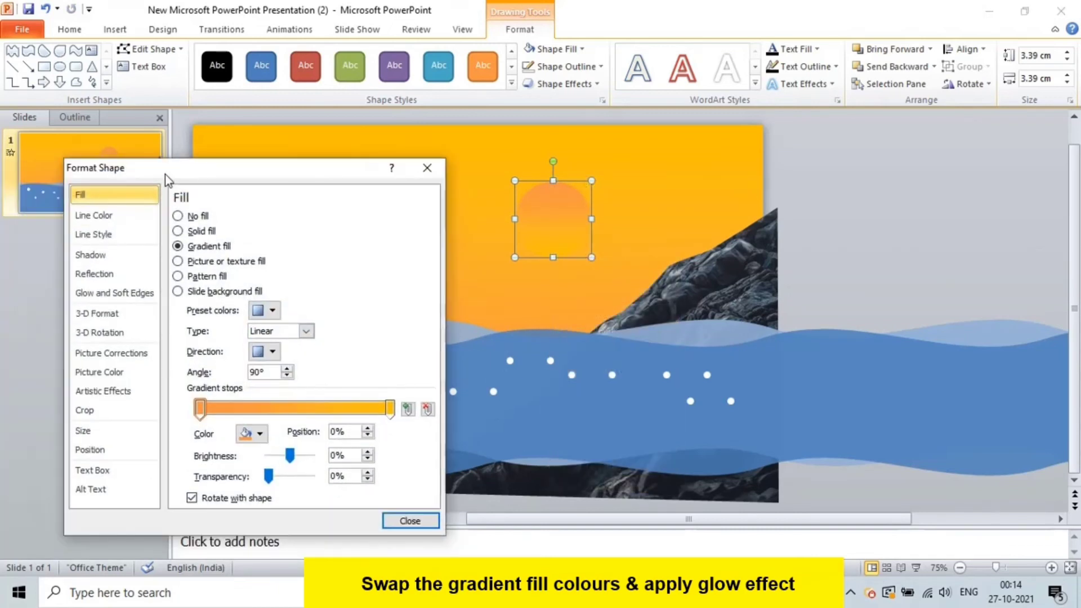
pyautogui.click(90, 293)
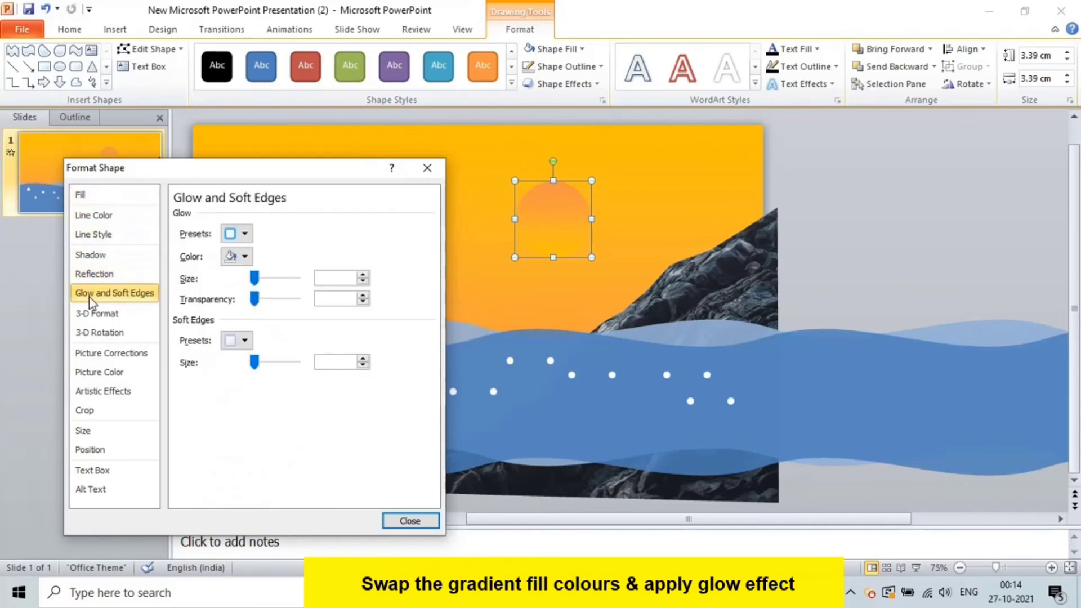
pyautogui.click(245, 257)
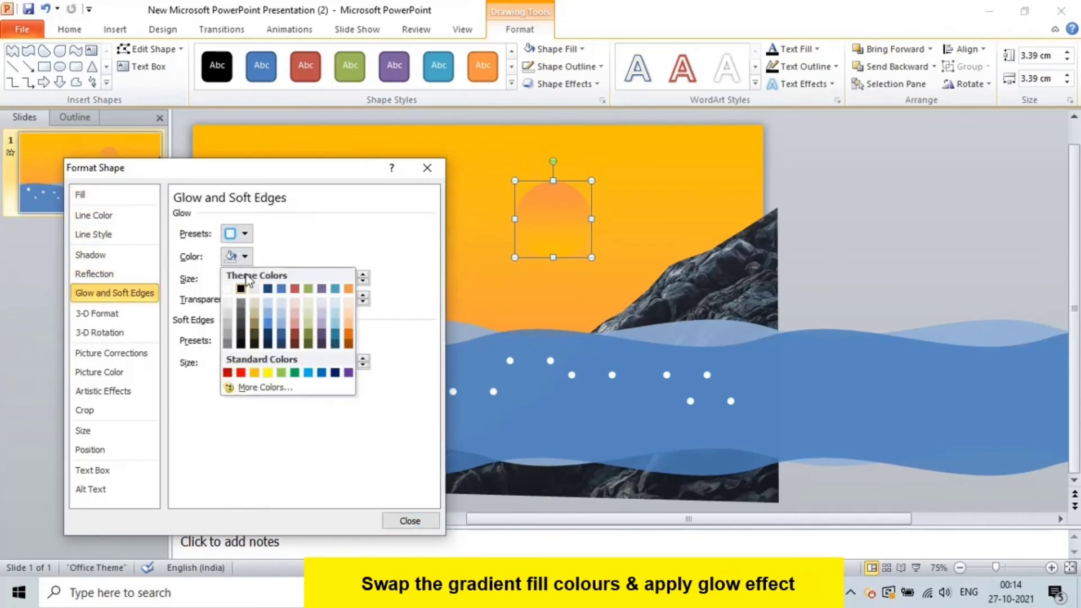
pyautogui.click(267, 373)
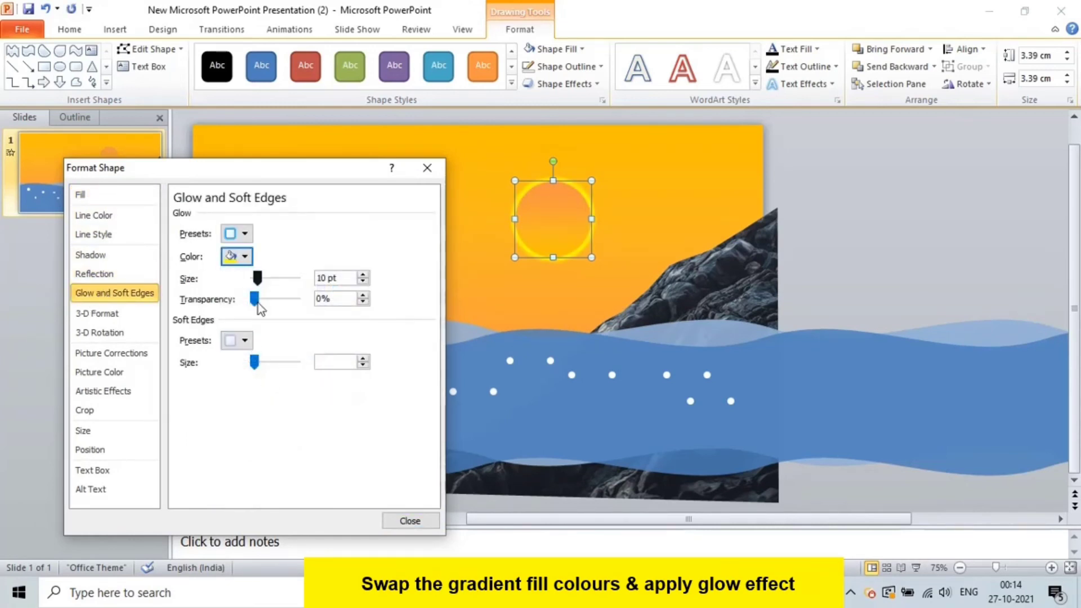
pyautogui.click(267, 280)
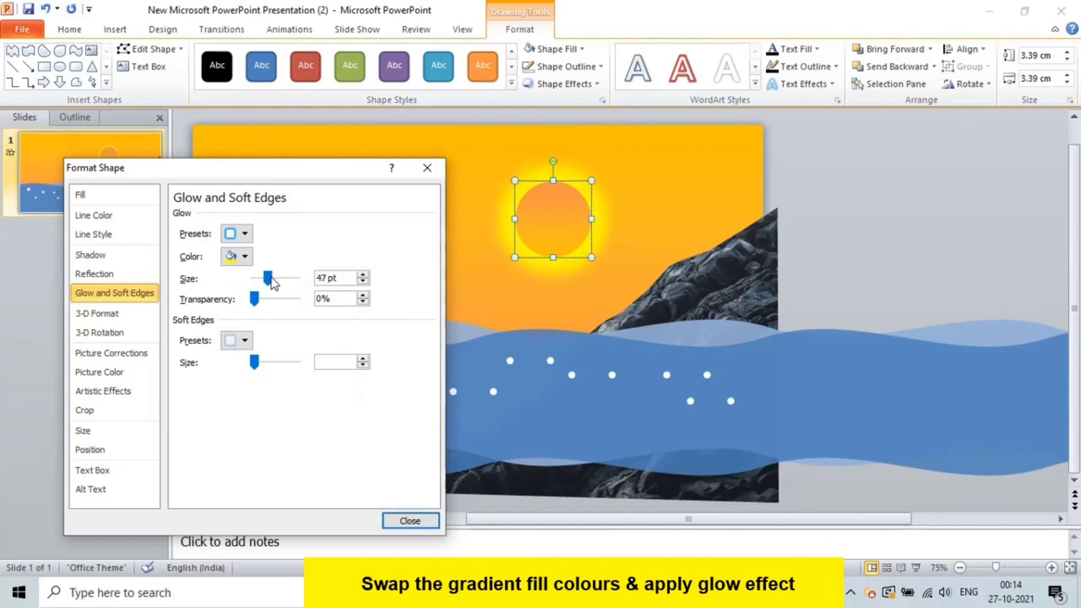
pyautogui.moveTo(279, 282)
pyautogui.mouseDown()
pyautogui.moveTo(276, 304)
pyautogui.moveTo(280, 281)
pyautogui.moveTo(296, 286)
pyautogui.mouseUp()
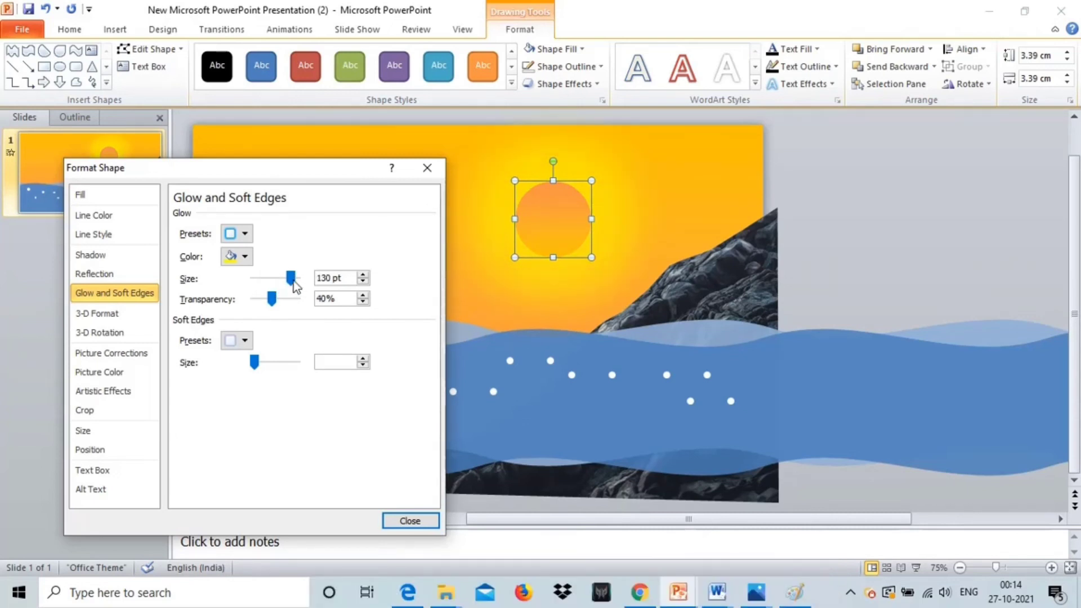
pyautogui.click(410, 519)
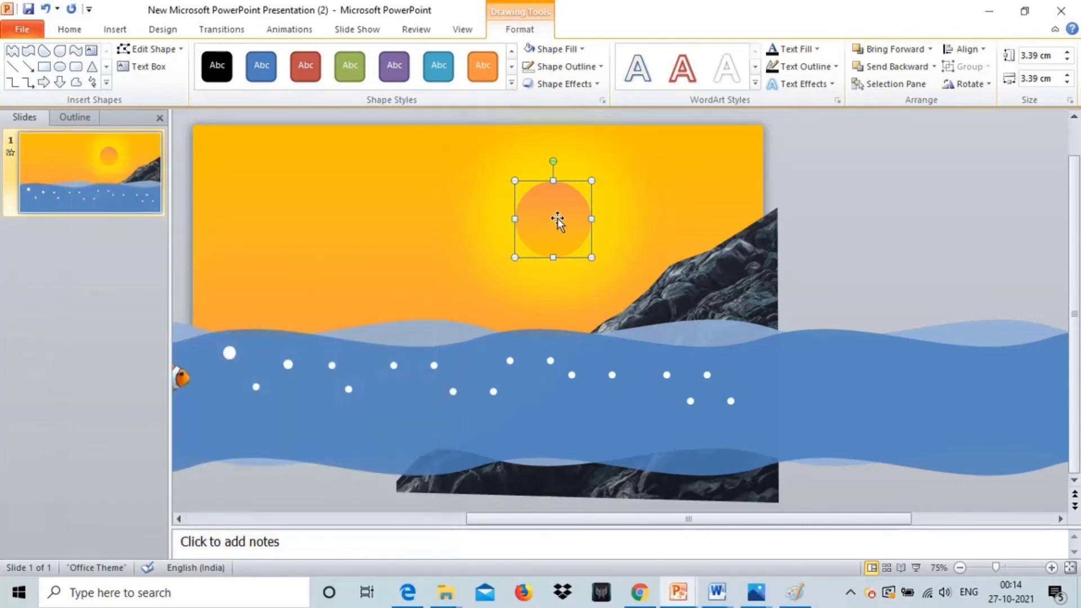
pyautogui.moveTo(558, 221); pyautogui.dragTo(680, 256)
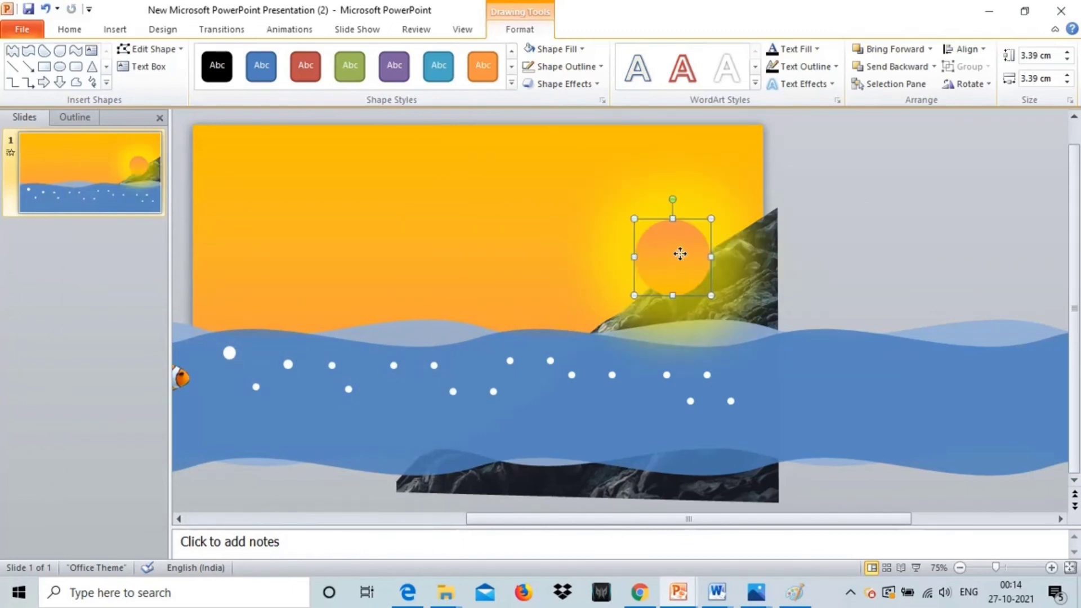
# Step: Send the sun behind the rock and waves, and enlarge it to about 4.23 × 4.39 cm
pyautogui.rightClick(680, 254)
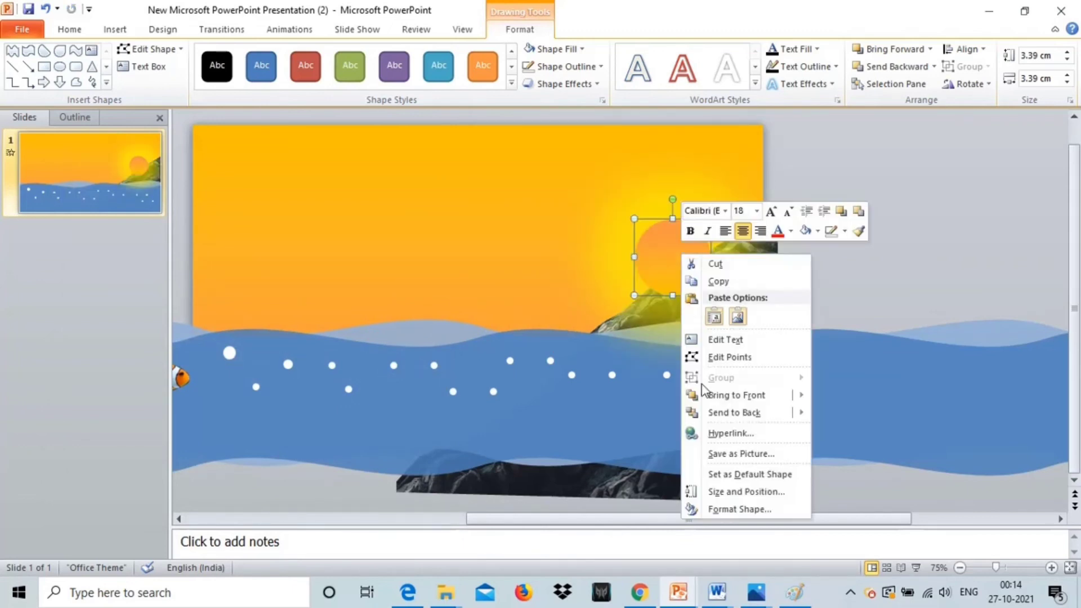
pyautogui.click(719, 416)
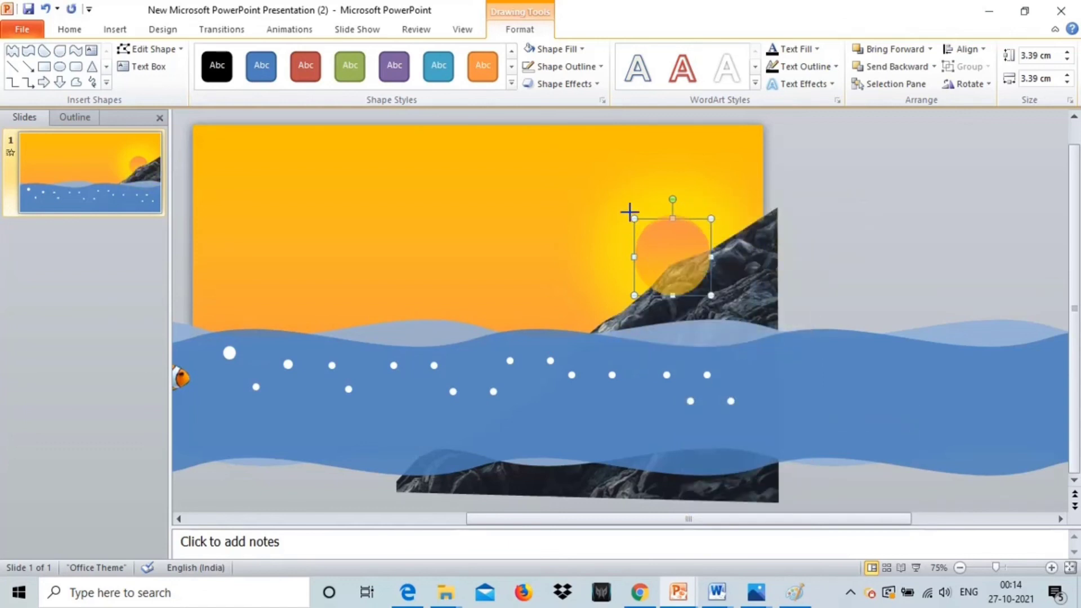
pyautogui.moveTo(631, 215); pyautogui.dragTo(611, 198)
pyautogui.moveTo(652, 241); pyautogui.dragTo(665, 252)
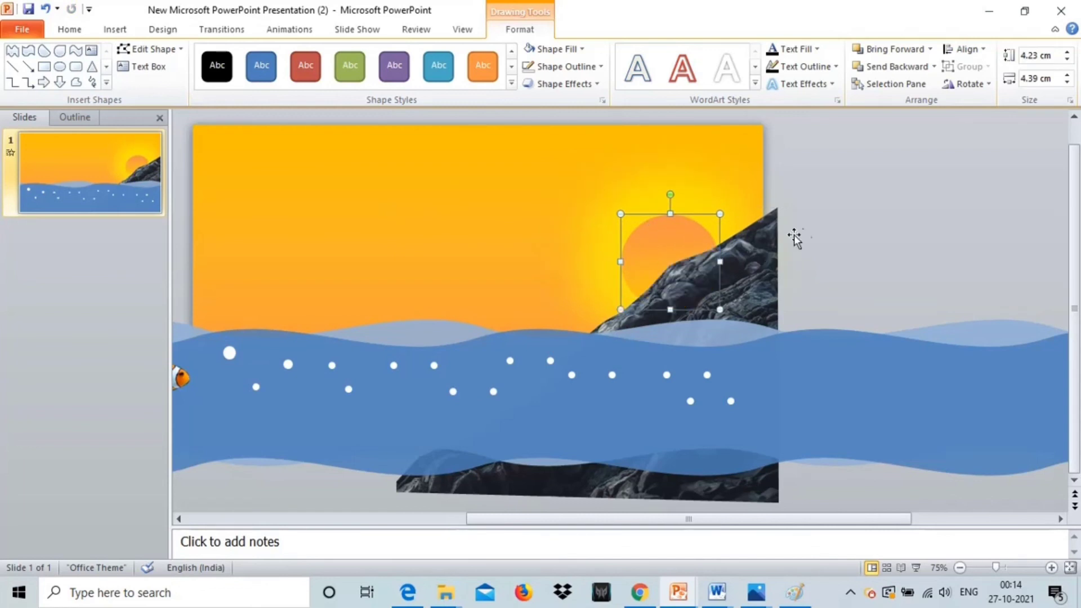
pyautogui.click(833, 214)
pyautogui.click(660, 238)
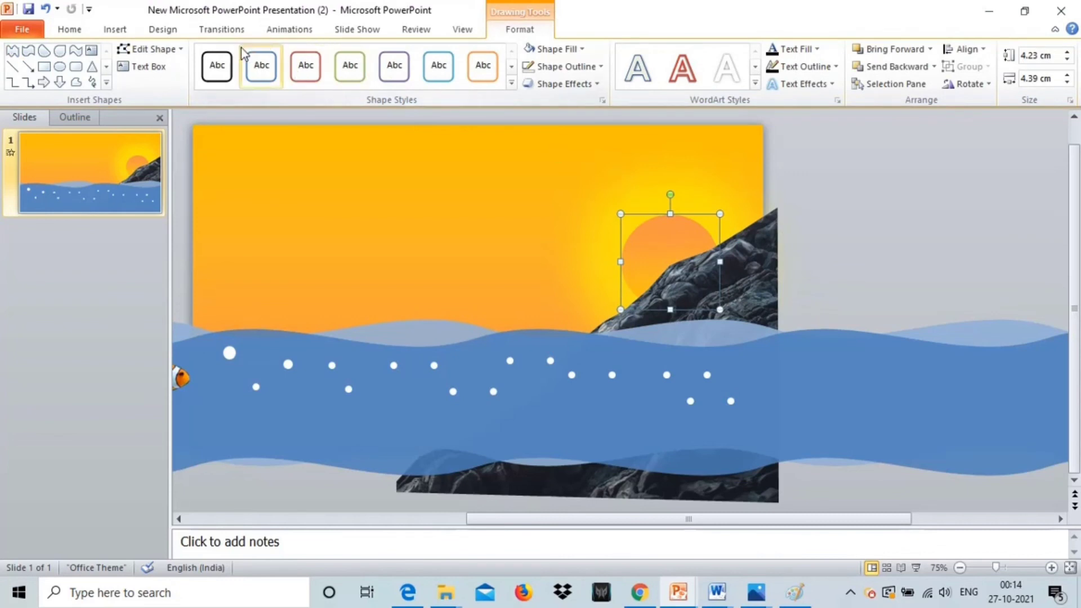
pyautogui.click(277, 34)
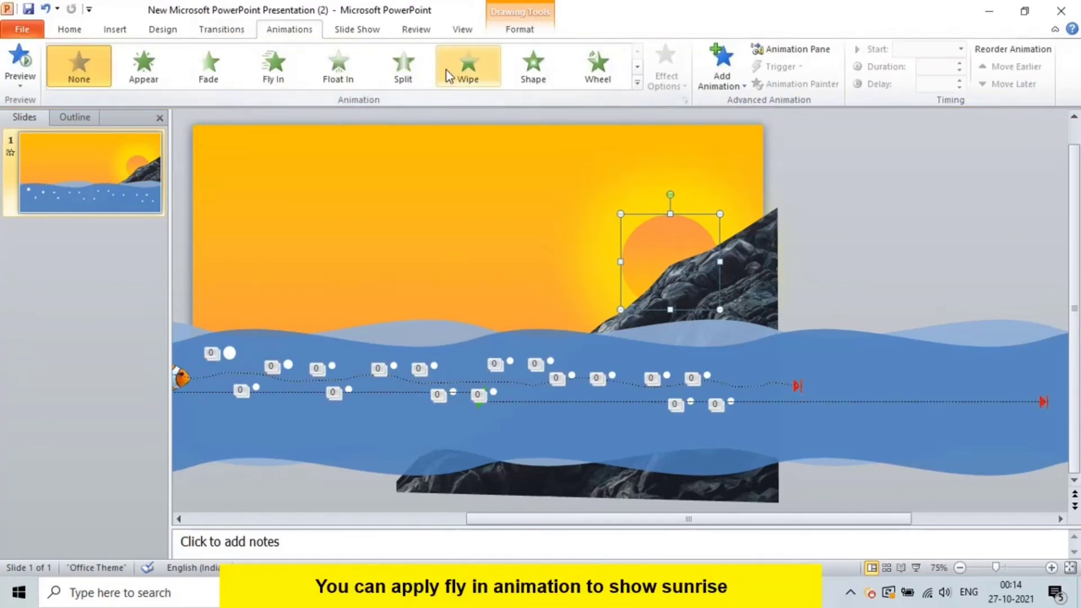
# Step: Apply a Fly In entrance to the sun, starting With Previous, lasting 2.25 seconds with no delay
pyautogui.click(270, 76)
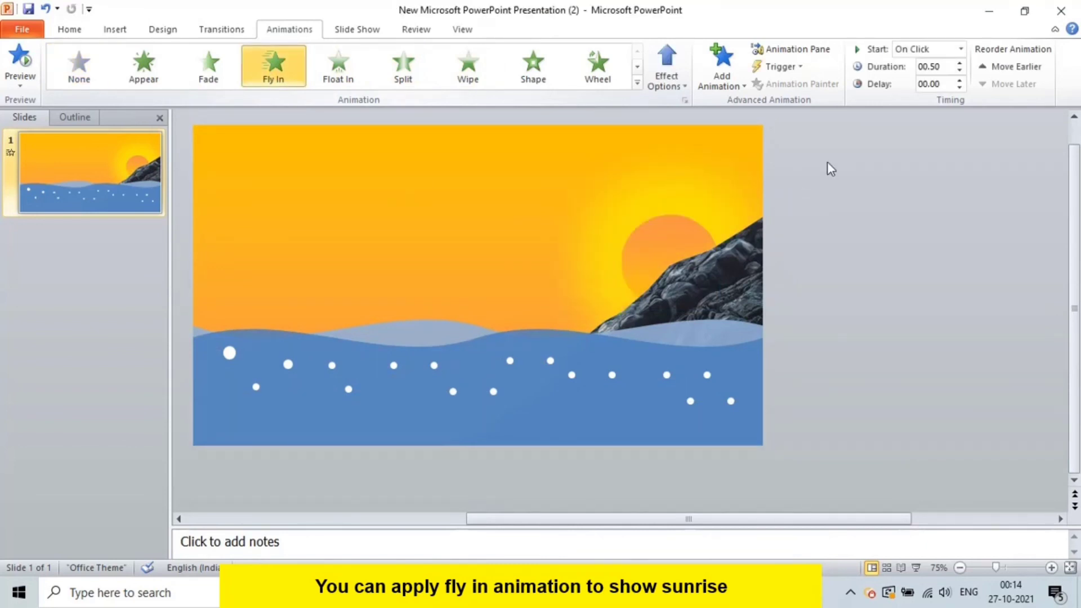
pyautogui.click(957, 49)
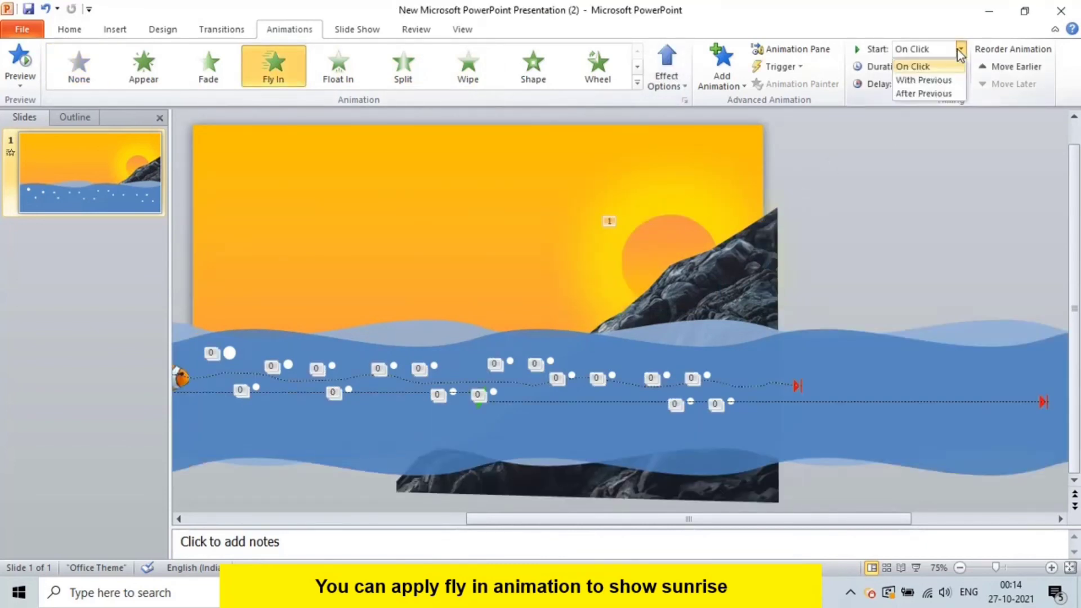
pyautogui.click(929, 80)
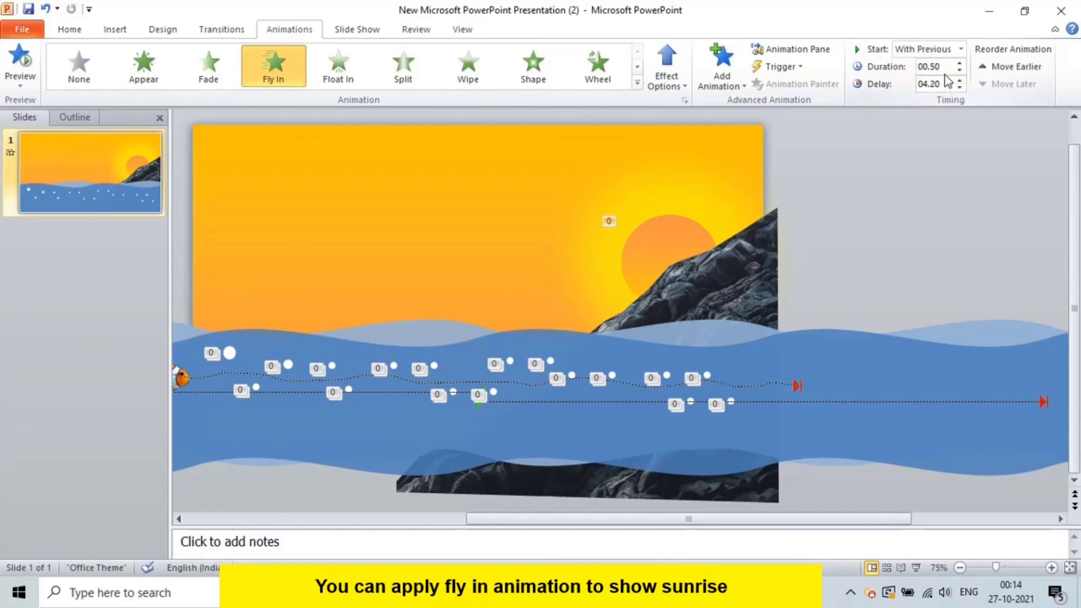
pyautogui.click(961, 64)
pyautogui.click(961, 64)
pyautogui.click(948, 64)
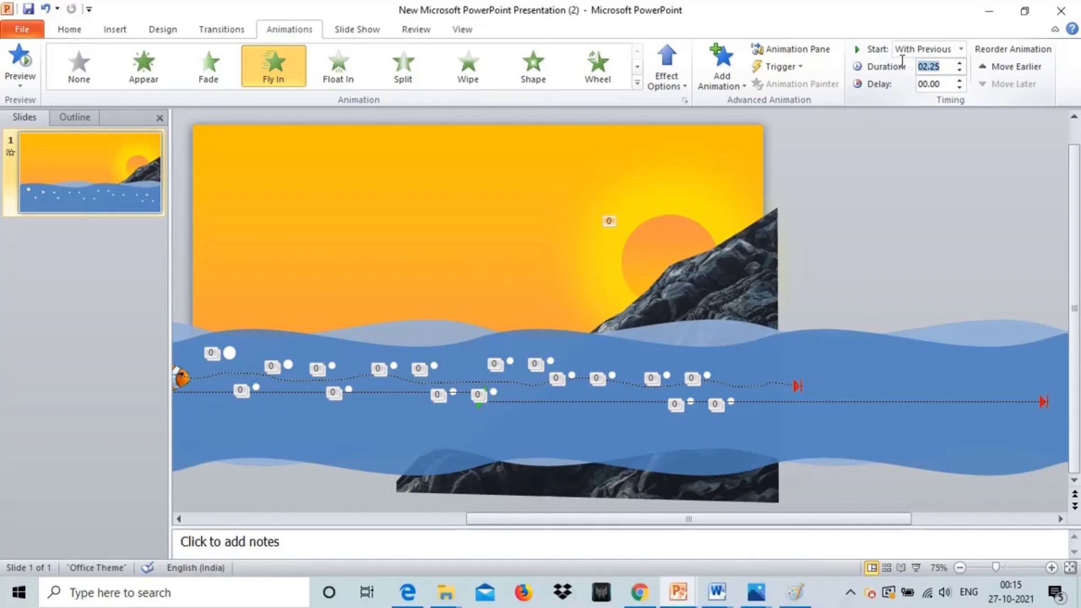
pyautogui.click(888, 157)
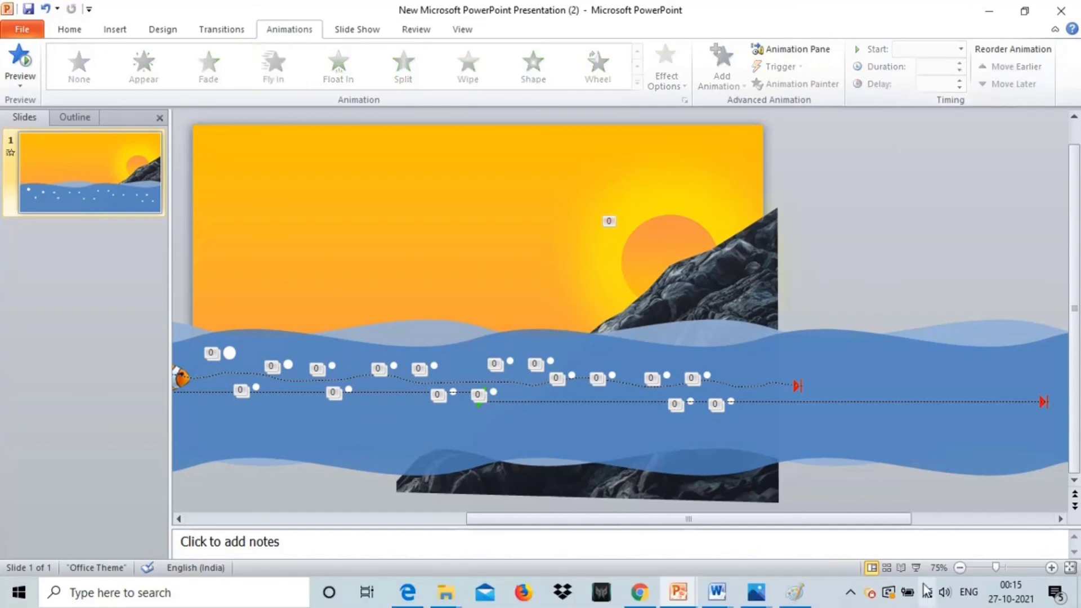
pyautogui.click(916, 568)
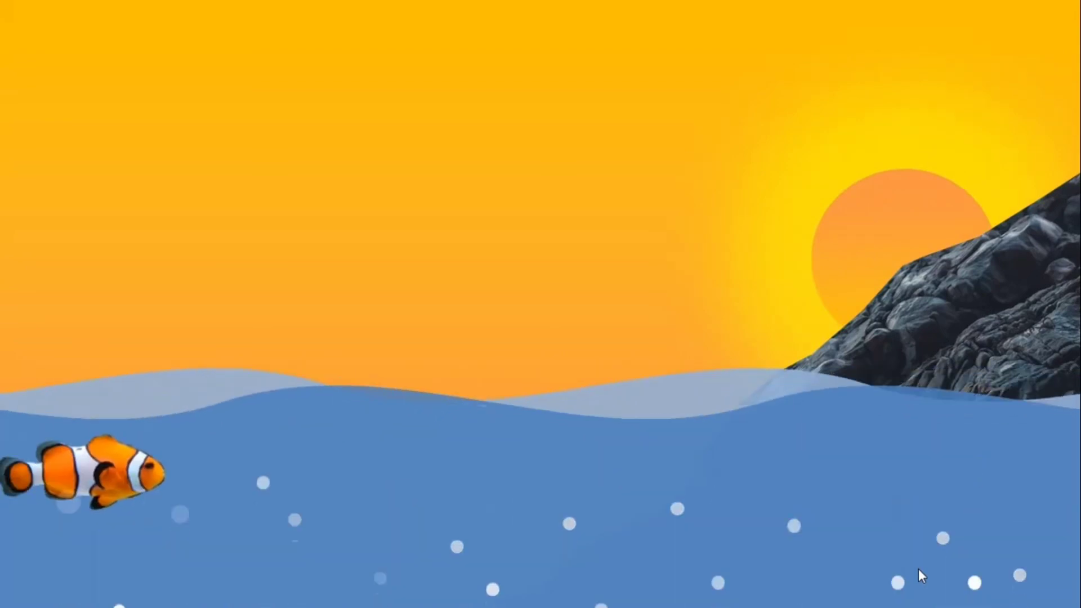
pyautogui.press('Escape')
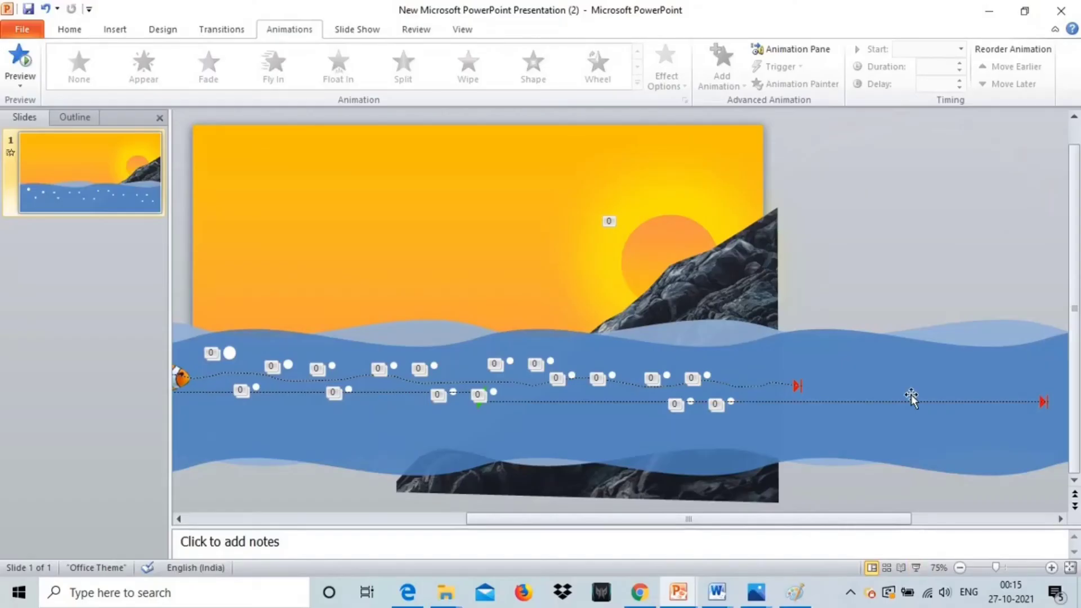
# Step: Set the sun's Fly In duration to 3 seconds
pyautogui.doubleClick(674, 238)
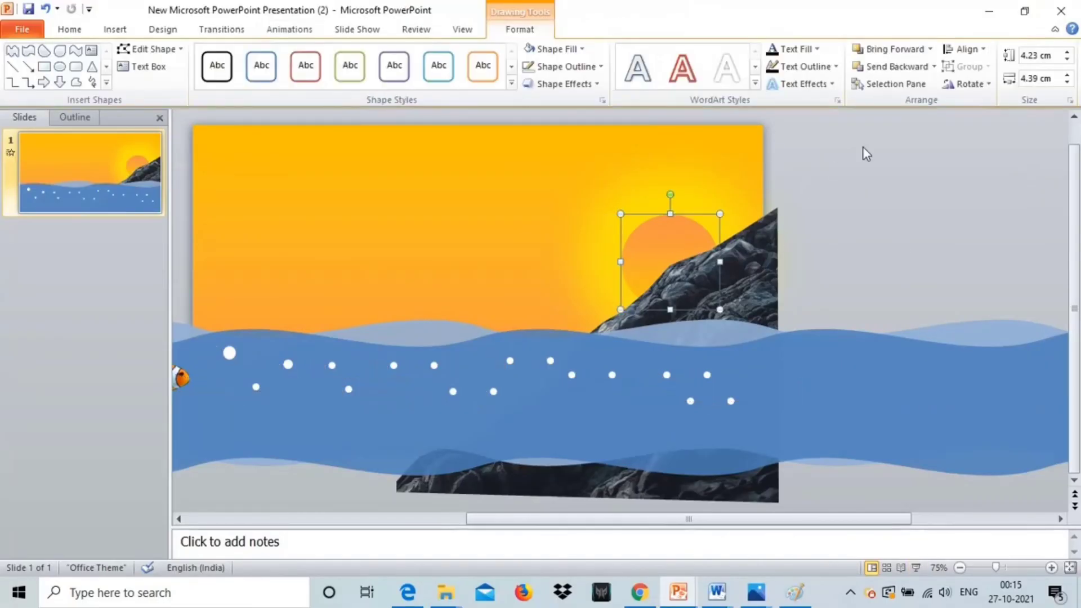
pyautogui.click(276, 31)
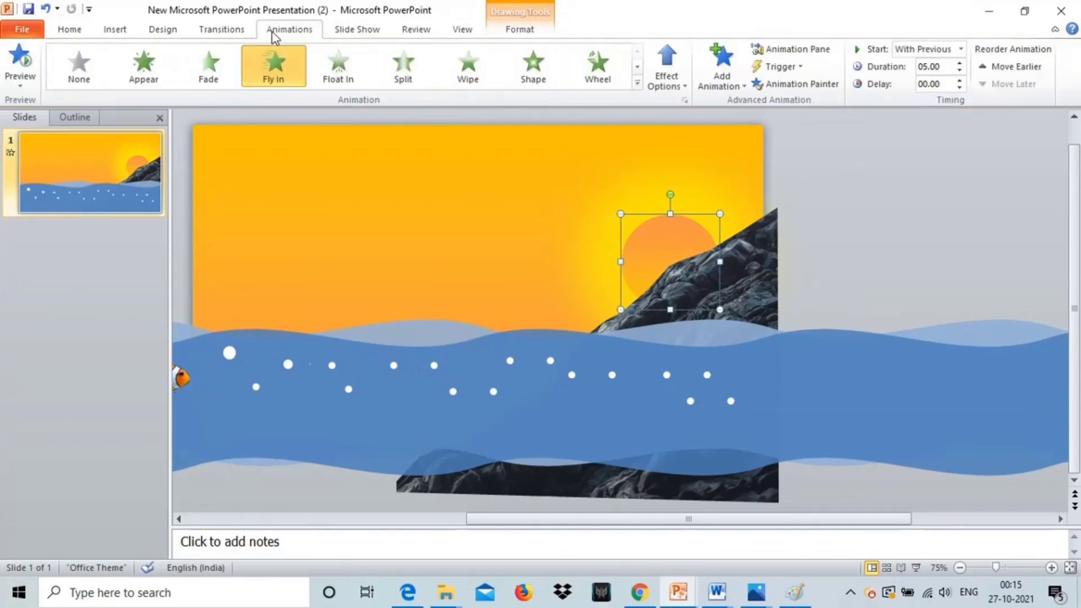
pyautogui.doubleClick(943, 69)
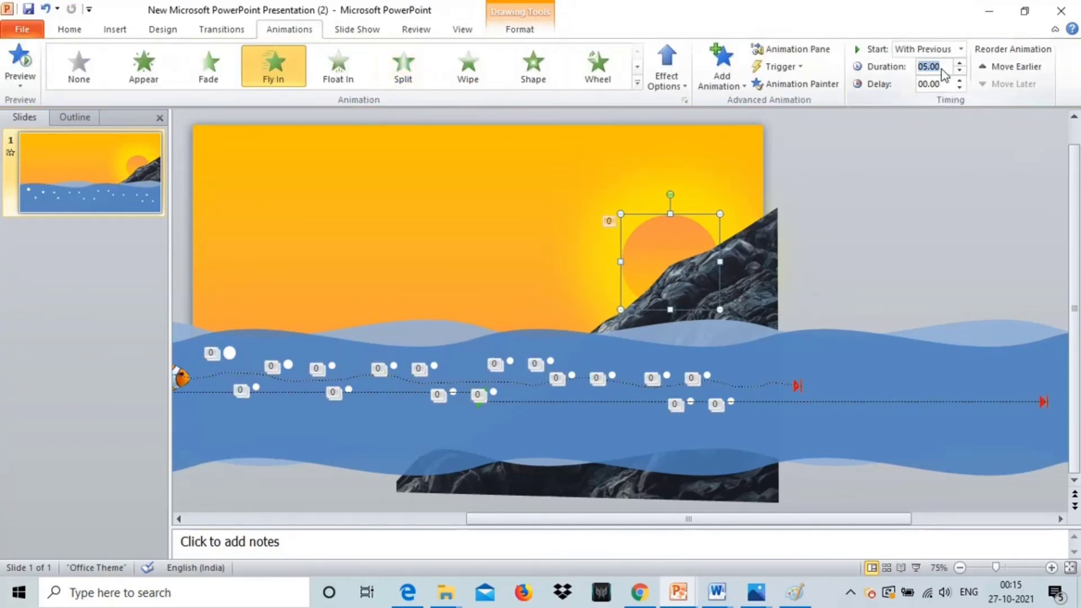
pyautogui.write('3')
pyautogui.press('Return')
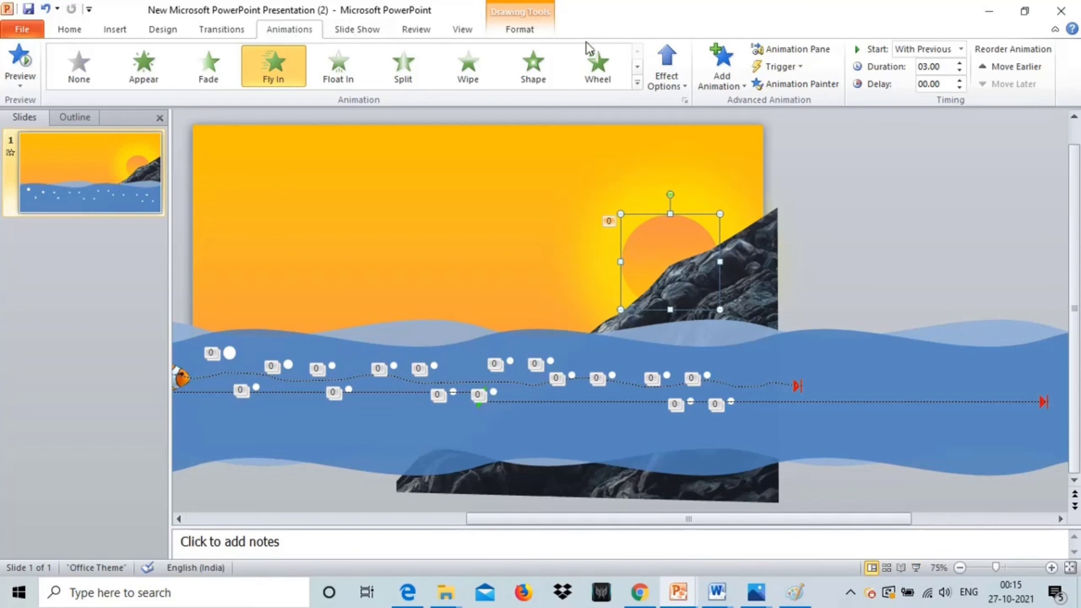
# Step: Check the sun's Fly In timing stays at 3 seconds in the Animation Pane, then preview the slide show
pyautogui.click(797, 50)
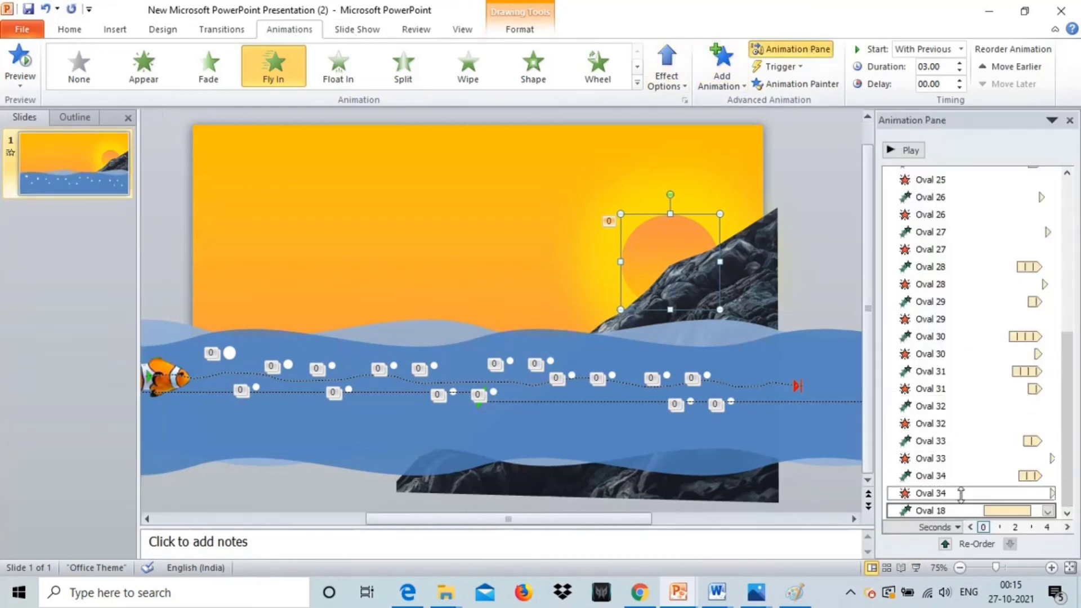
pyautogui.doubleClick(920, 510)
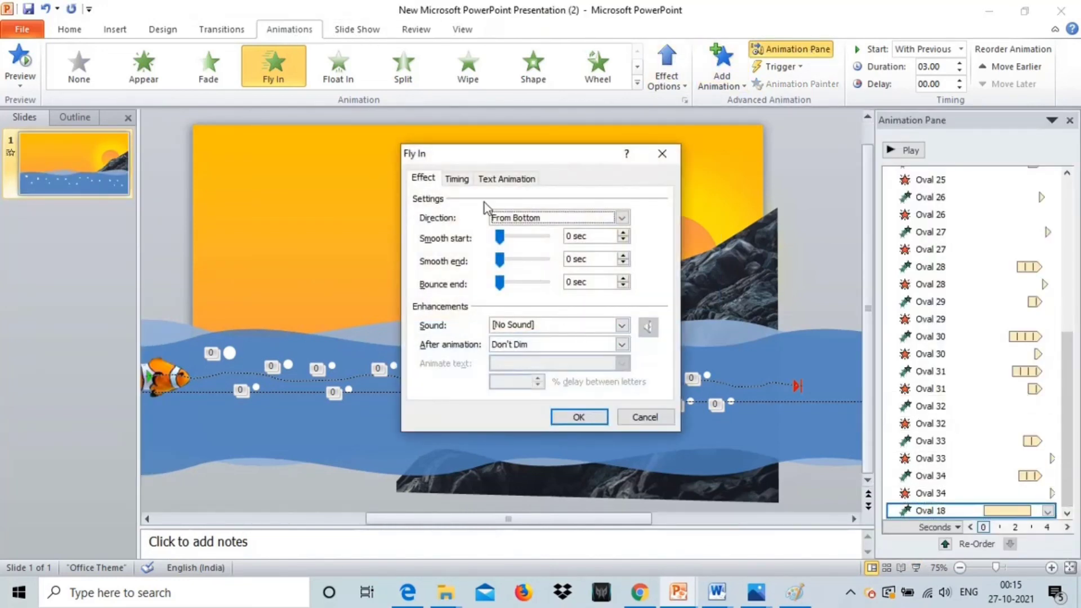
pyautogui.click(468, 180)
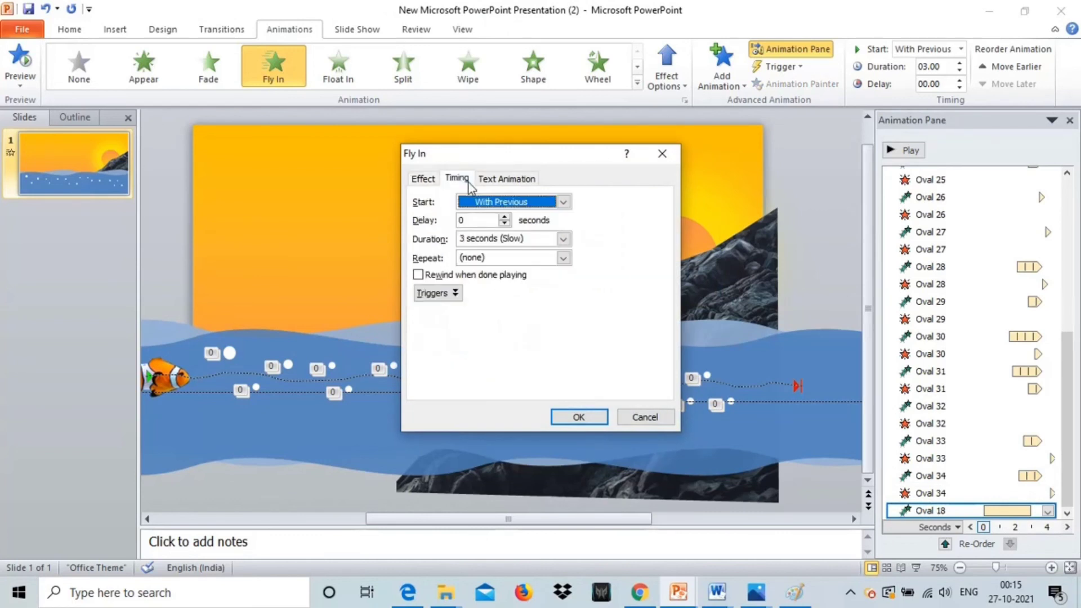
pyautogui.click(562, 239)
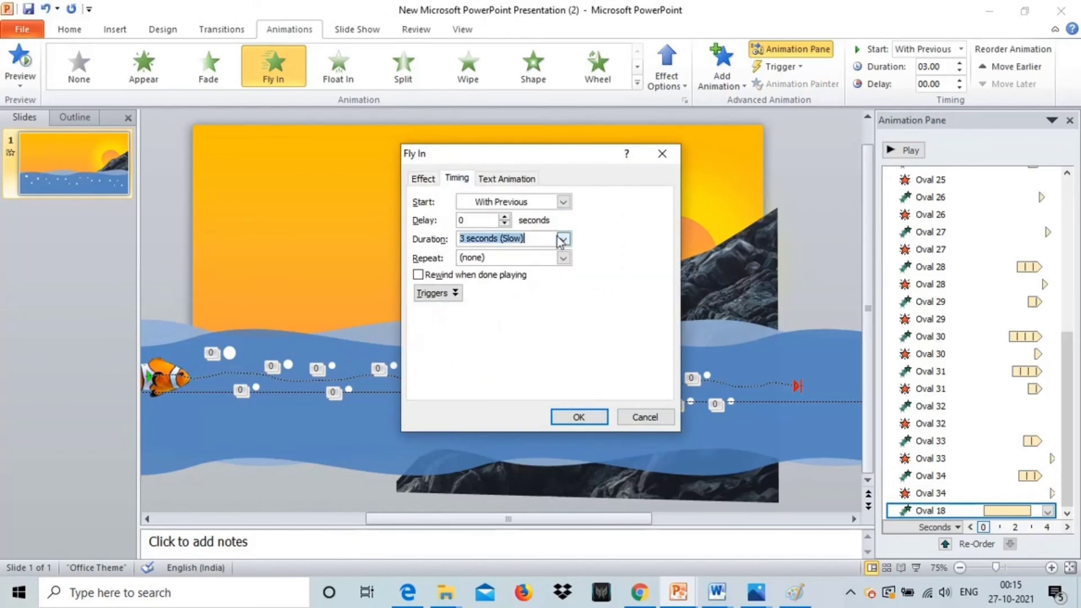
pyautogui.click(562, 240)
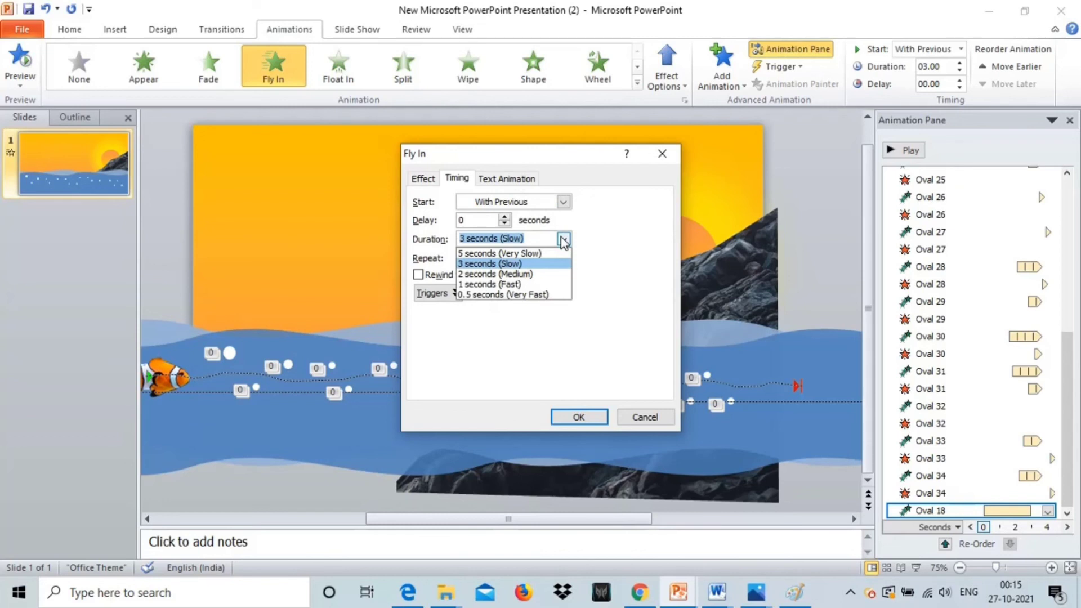
pyautogui.click(577, 421)
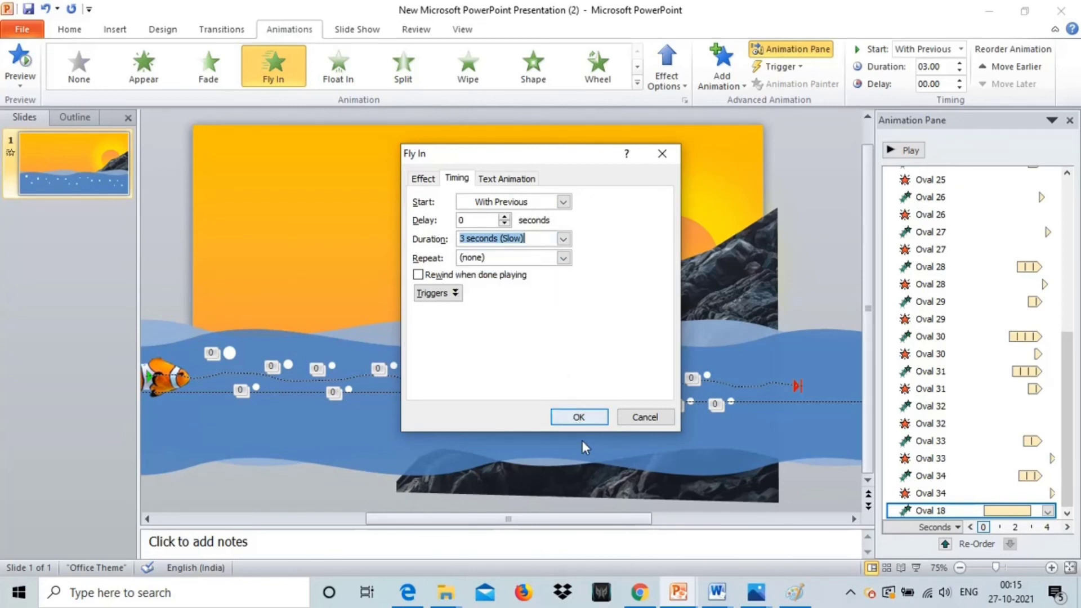
pyautogui.click(580, 417)
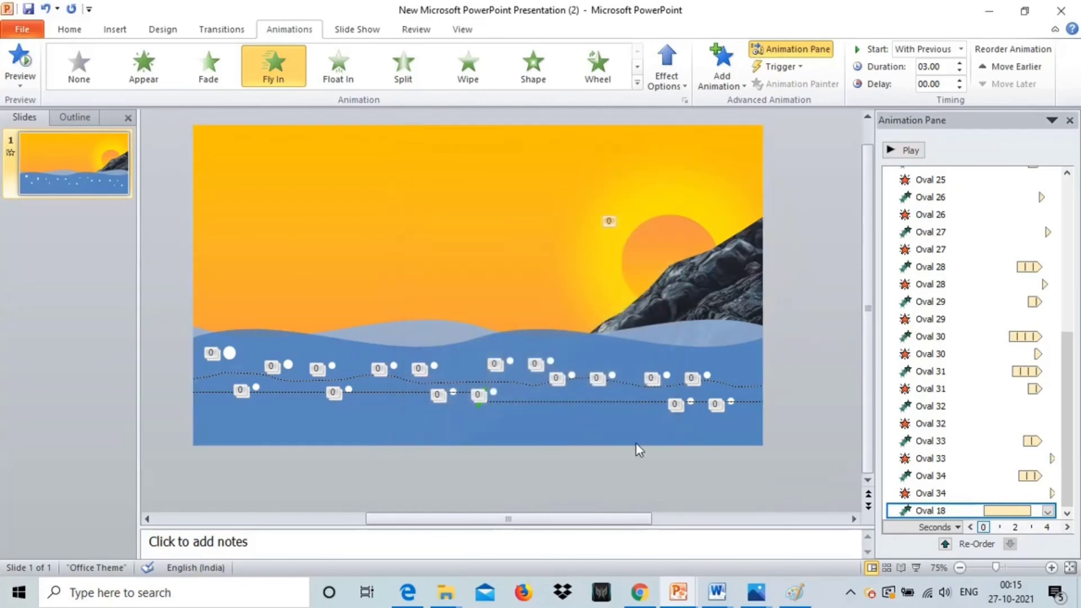
pyautogui.click(916, 568)
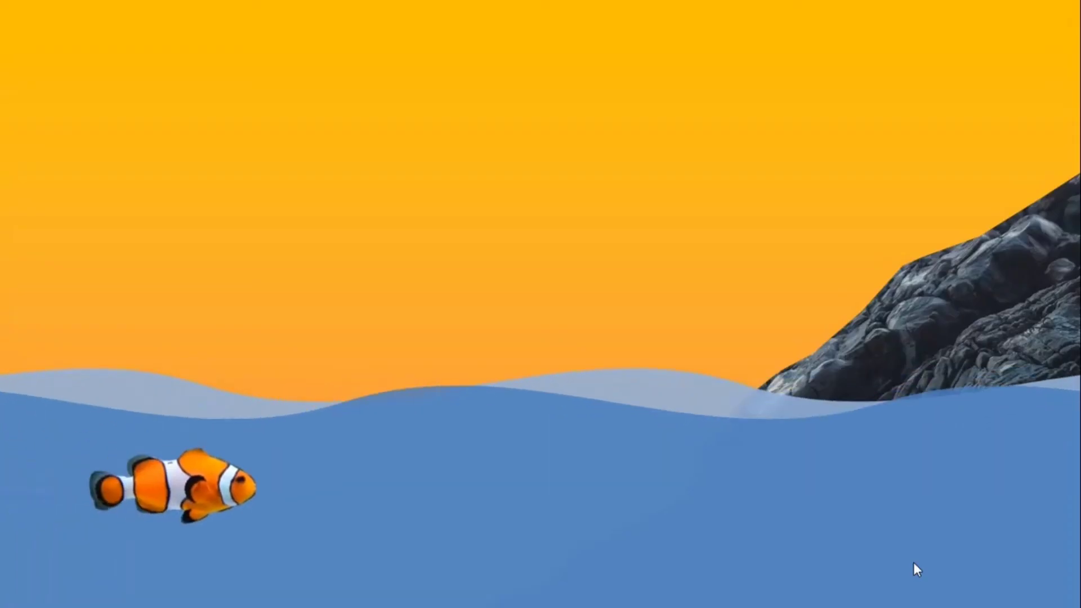